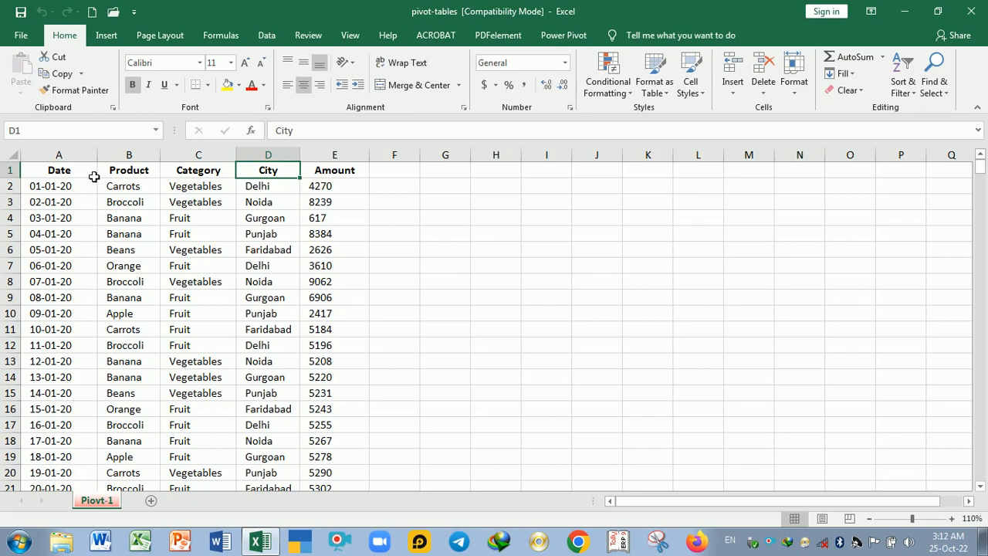
Examine the Date, Product, Category, City and Amount columns and the records below them on the Piovt-1 sheet.
{"action": "left_click", "coordinate": [130, 177]}
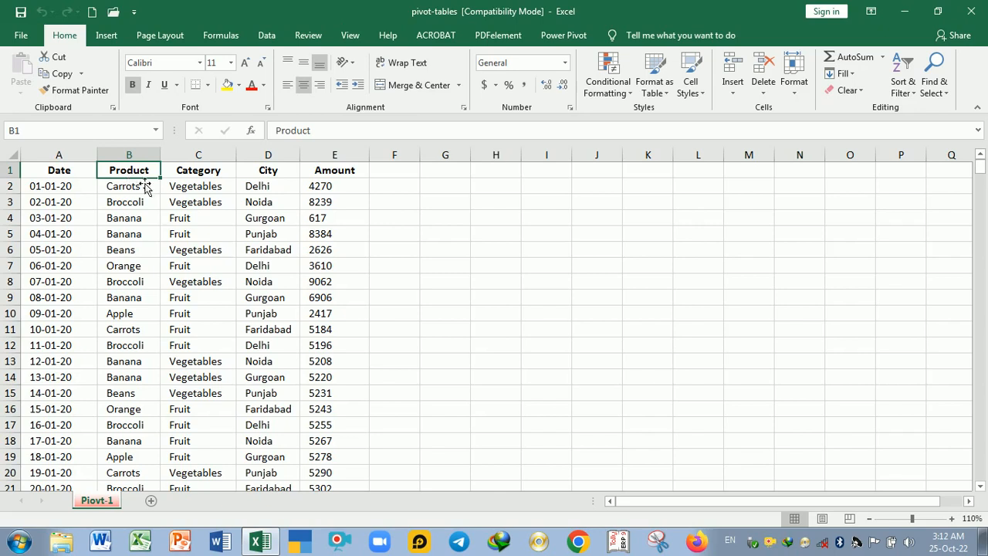
{"action": "left_click", "coordinate": [198, 176]}
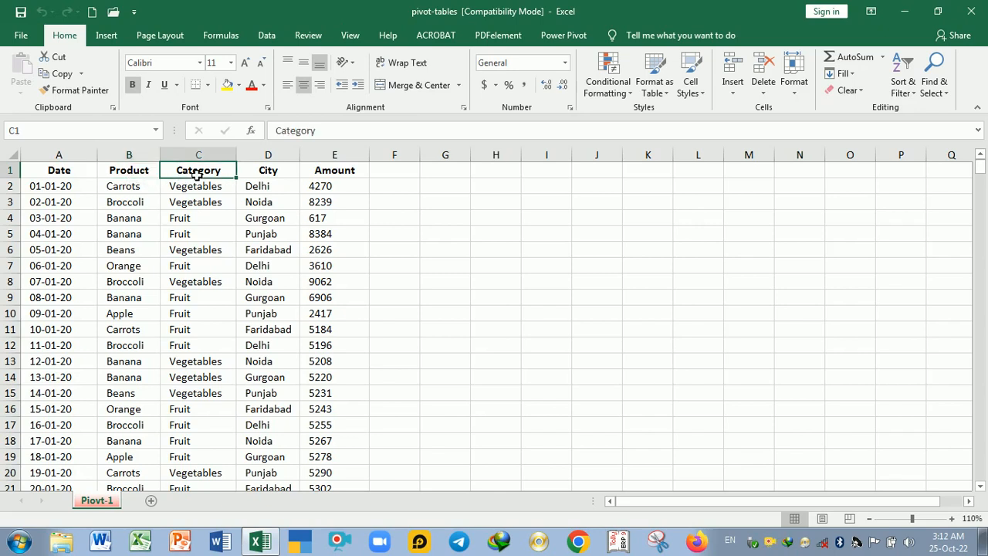
{"action": "left_click", "coordinate": [262, 175]}
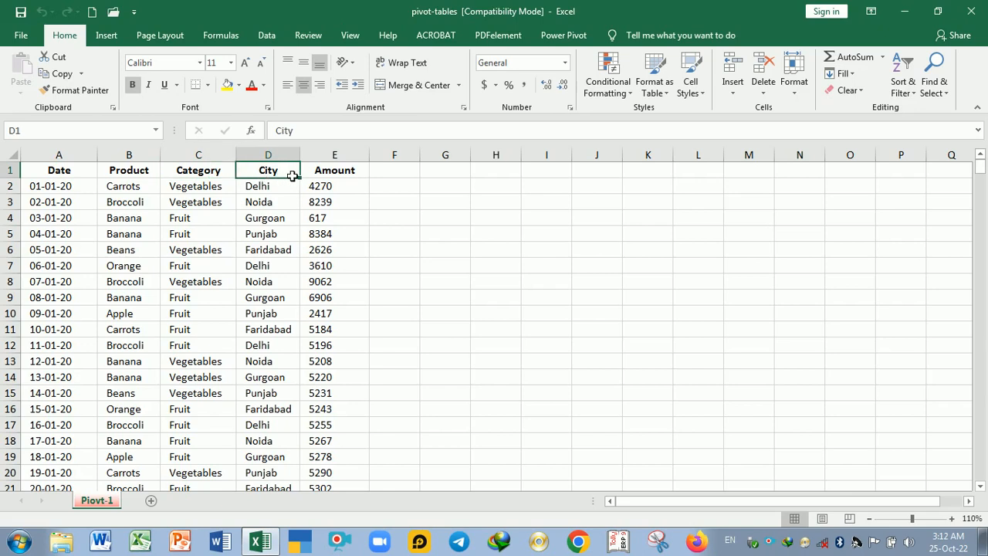
{"action": "left_click", "coordinate": [344, 175]}
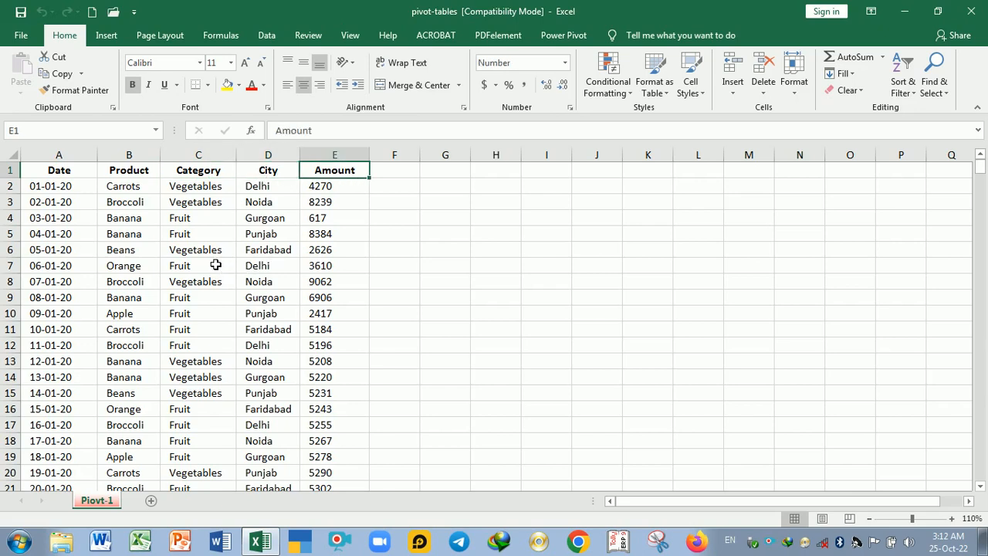
{"action": "scroll", "coordinate": [215, 262], "scroll_direction": "down", "scroll_amount": 7}
{"action": "scroll", "coordinate": [215, 262], "scroll_direction": "down", "scroll_amount": 12}
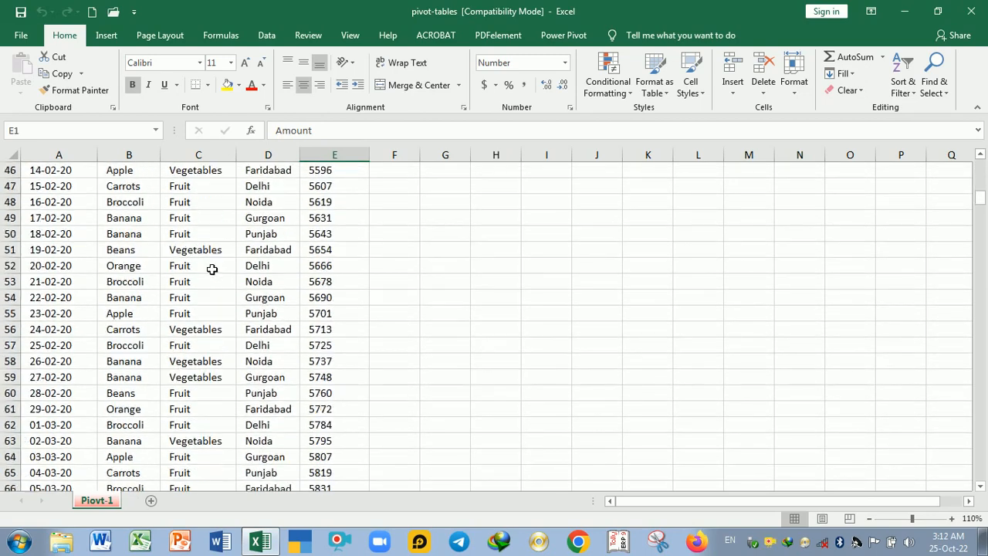
{"action": "scroll", "coordinate": [167, 271], "scroll_direction": "down", "scroll_amount": 20}
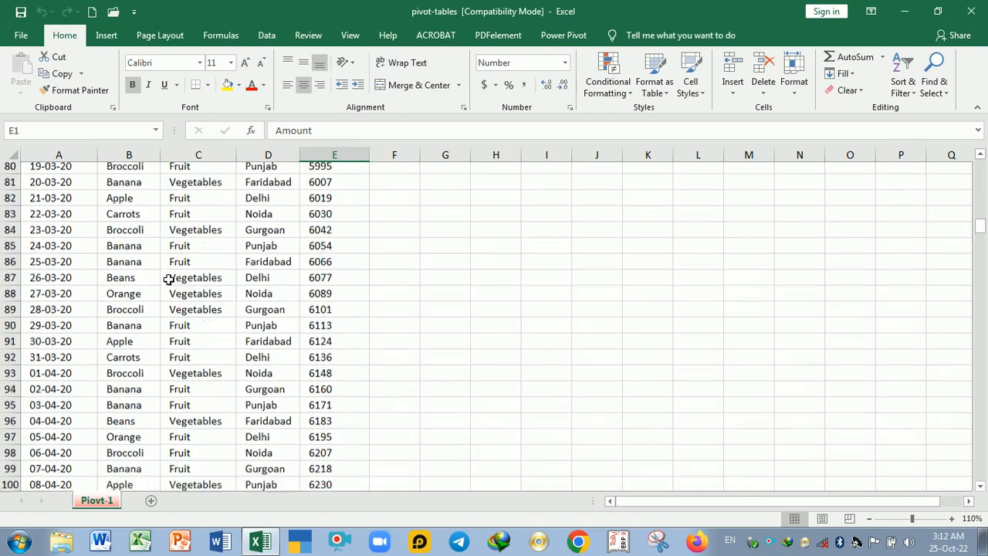
{"action": "scroll", "coordinate": [176, 308], "scroll_direction": "down", "scroll_amount": 20}
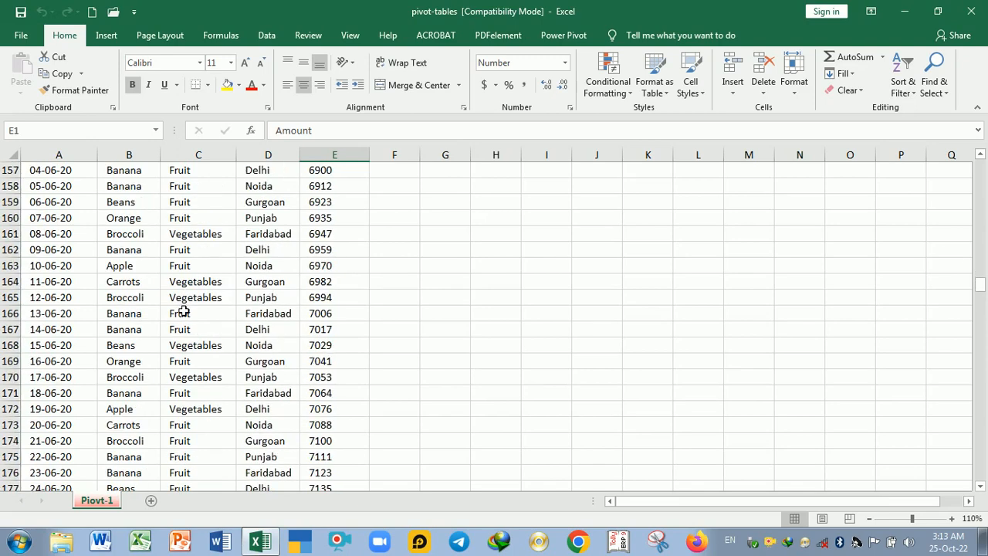
{"action": "scroll", "coordinate": [185, 317], "scroll_direction": "down", "scroll_amount": 20}
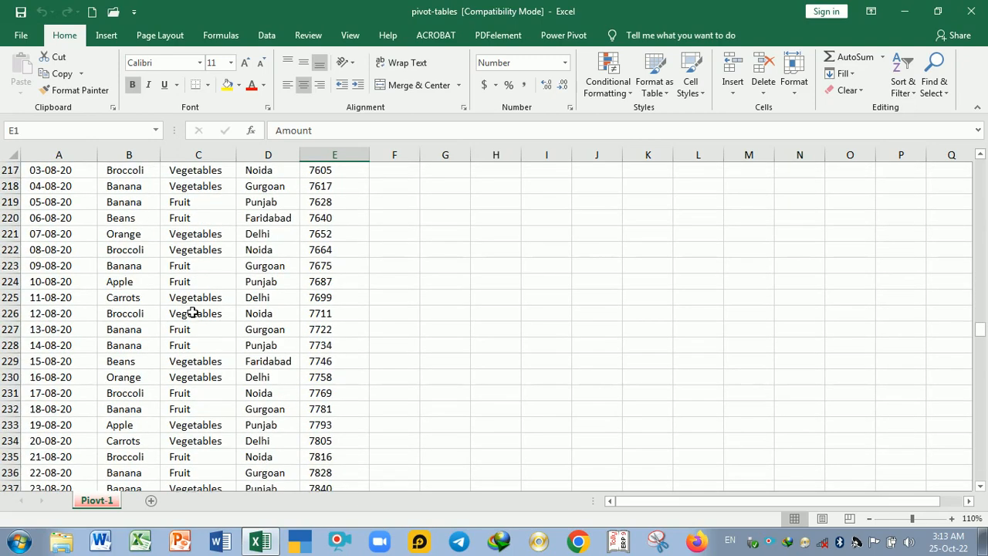
{"action": "scroll", "coordinate": [192, 324], "scroll_direction": "down", "scroll_amount": 12}
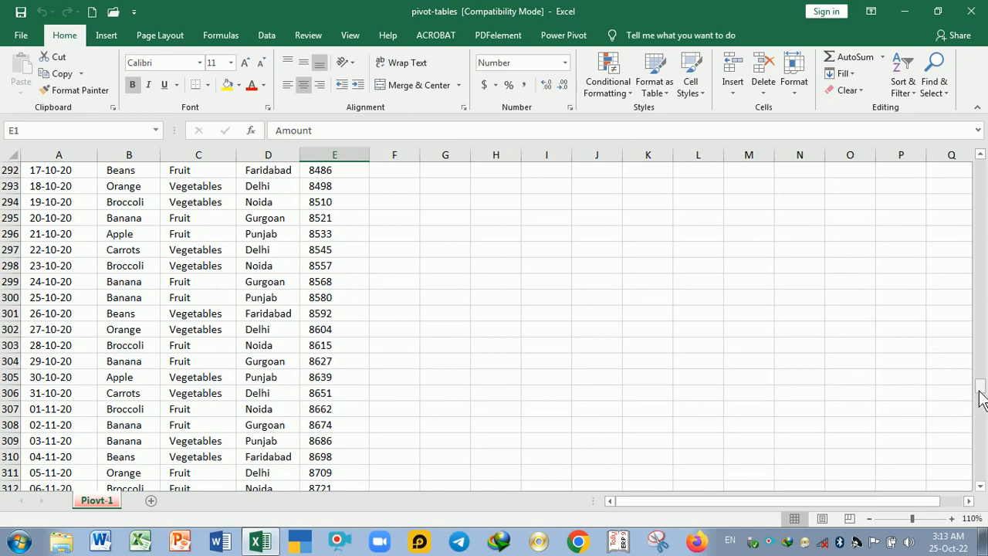
{"action": "left_click_drag", "start_coordinate": [980, 395], "coordinate": [979, 166]}
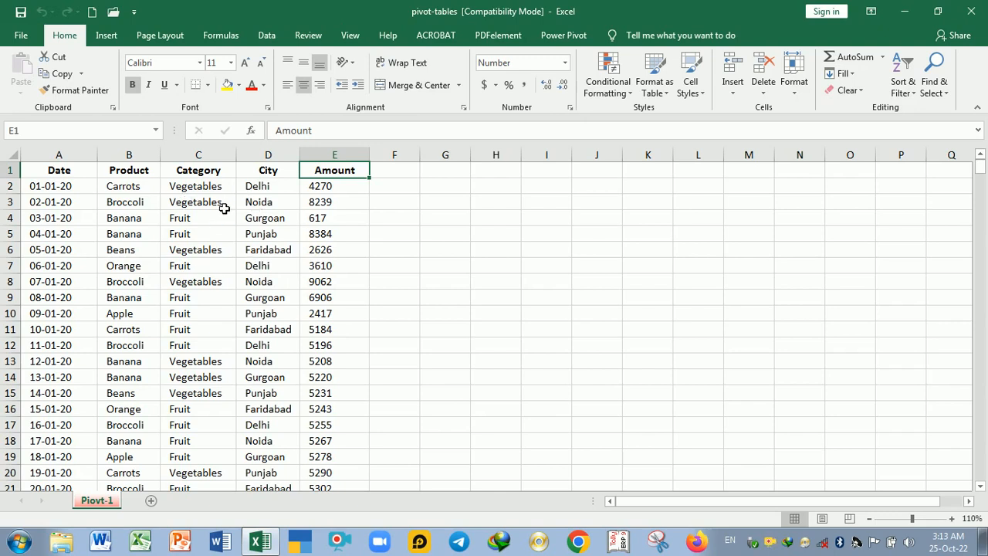
Insert a PivotTable on a new worksheet from the Piovt-1 data range A1:E367, reviewing the selected range.
{"action": "left_click", "coordinate": [202, 285]}
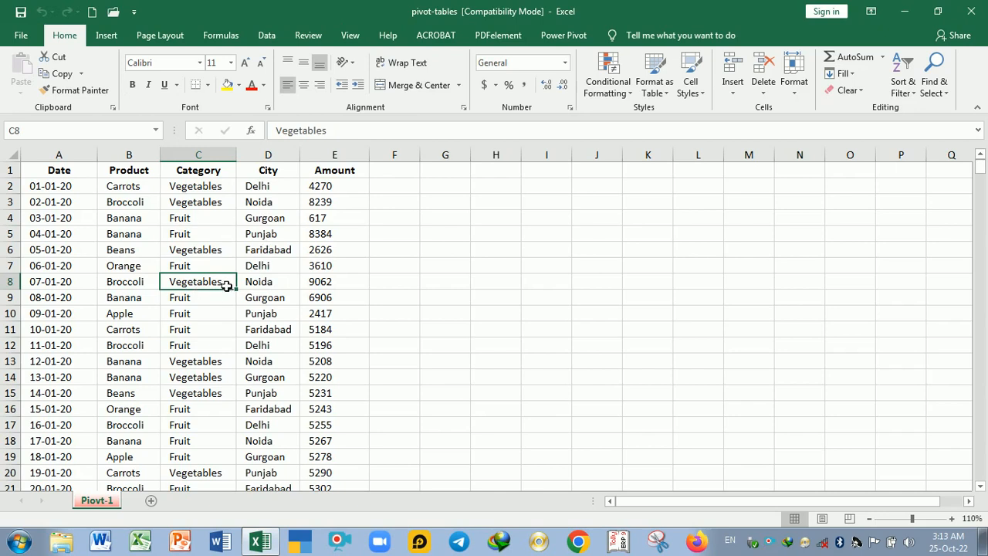
{"action": "left_click", "coordinate": [106, 35]}
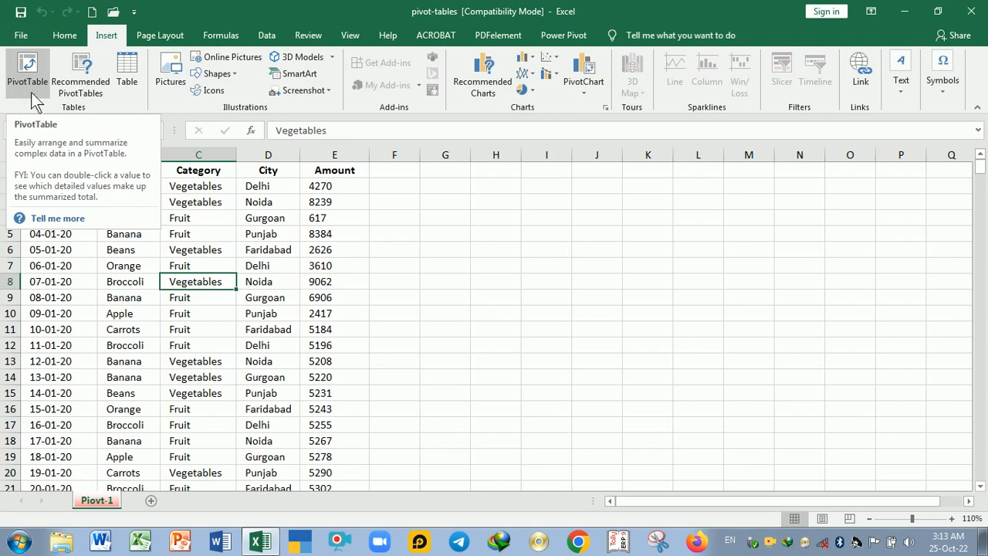
{"action": "left_click", "coordinate": [29, 68]}
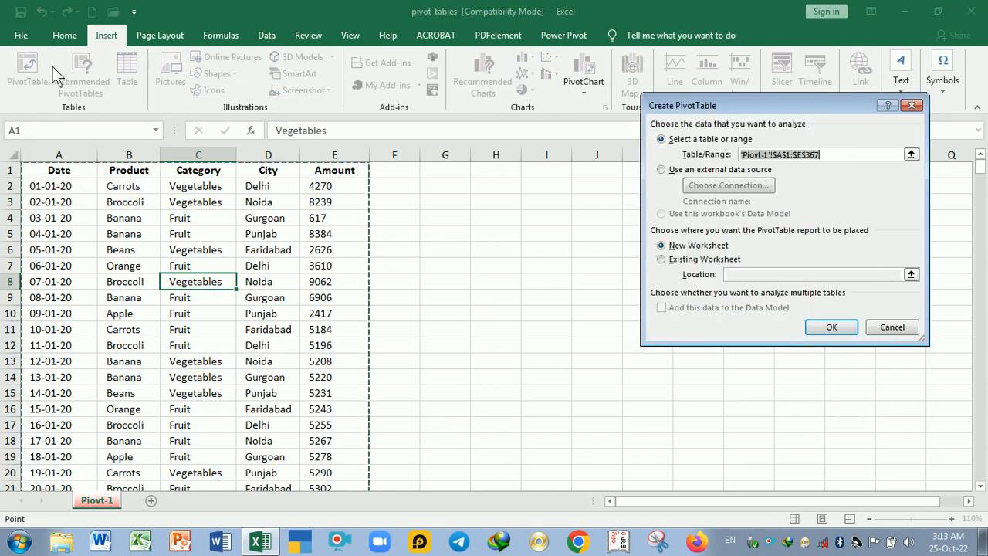
{"action": "left_click_drag", "start_coordinate": [731, 104], "coordinate": [640, 139]}
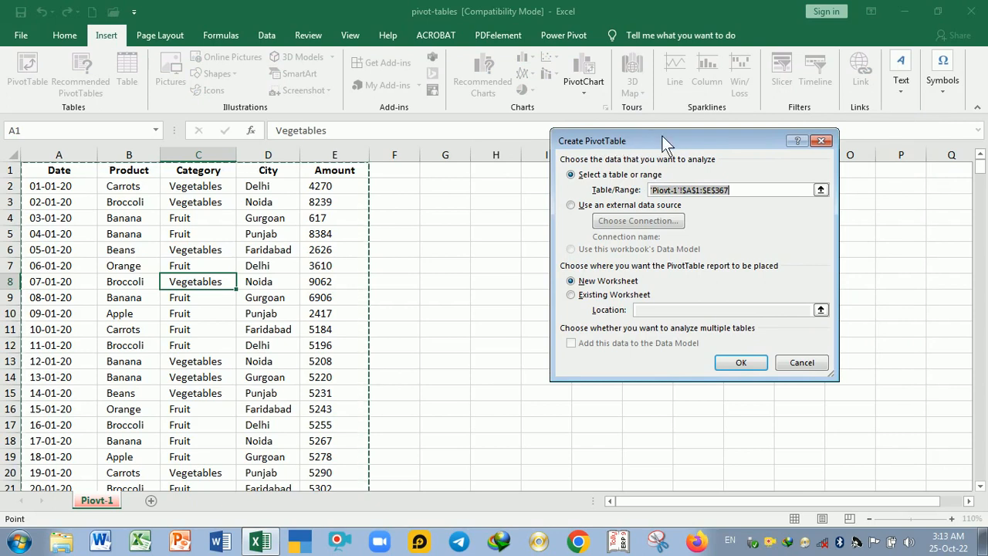
{"action": "left_click_drag", "start_coordinate": [662, 135], "coordinate": [661, 145]}
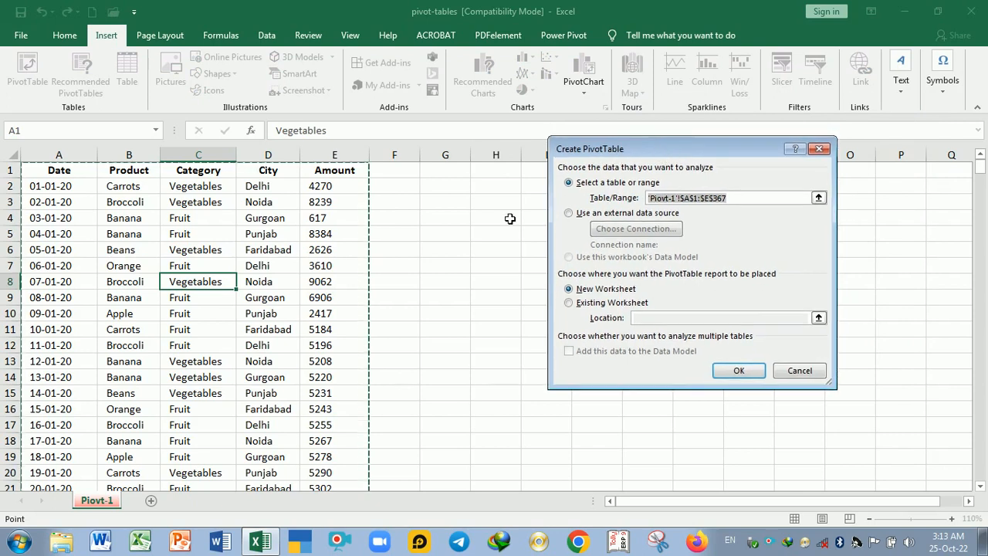
{"action": "scroll", "coordinate": [278, 234], "scroll_direction": "down", "scroll_amount": 17}
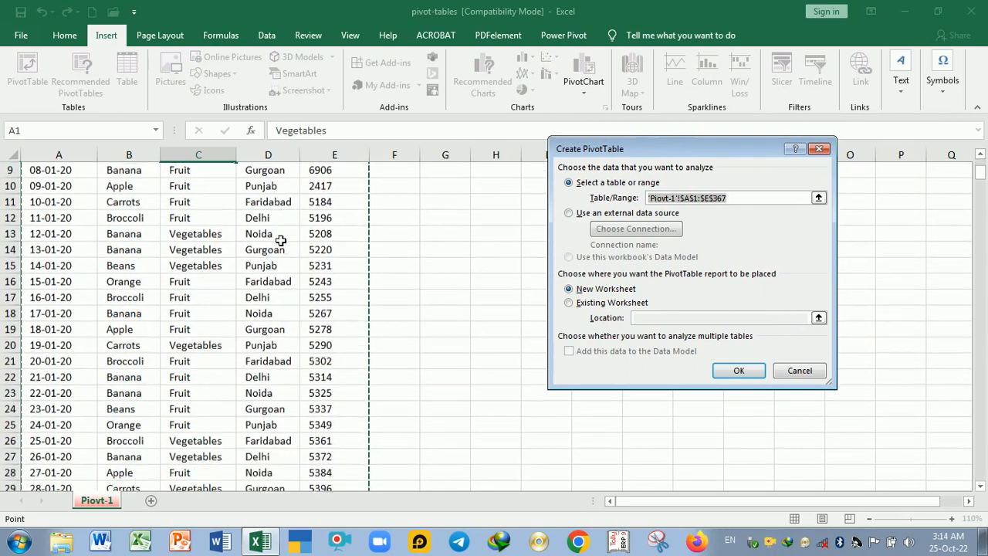
{"action": "scroll", "coordinate": [296, 266], "scroll_direction": "down", "scroll_amount": 20}
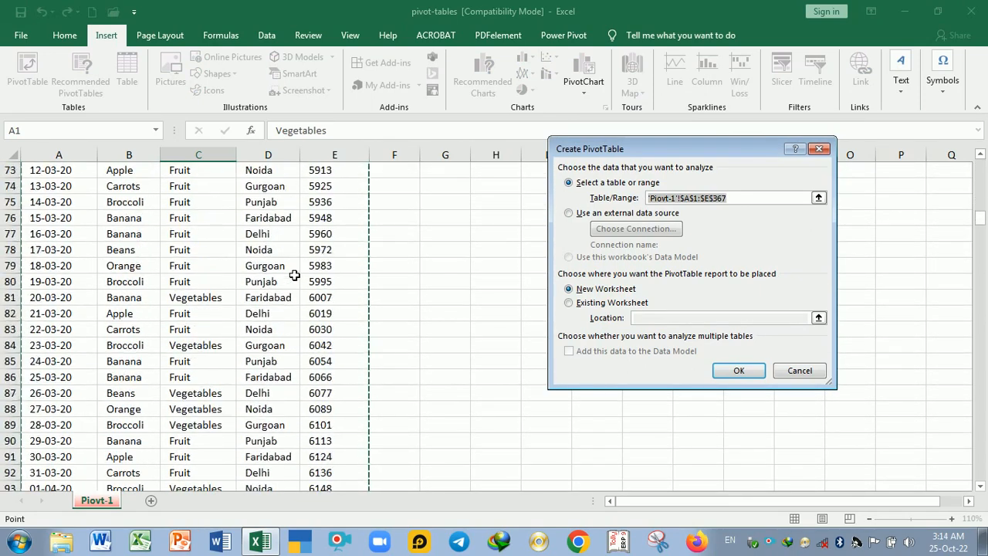
{"action": "scroll", "coordinate": [295, 320], "scroll_direction": "down", "scroll_amount": 20}
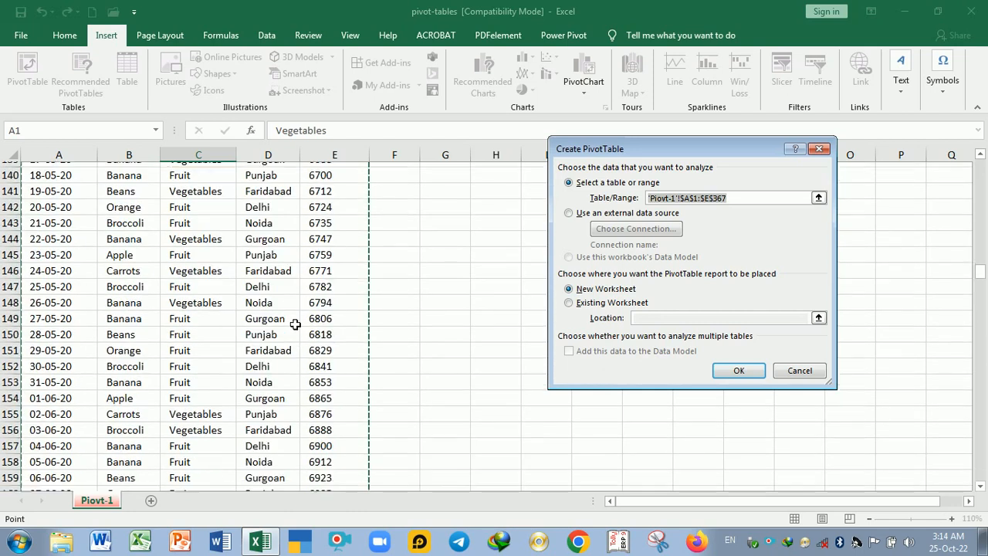
{"action": "scroll", "coordinate": [300, 321], "scroll_direction": "down", "scroll_amount": 20}
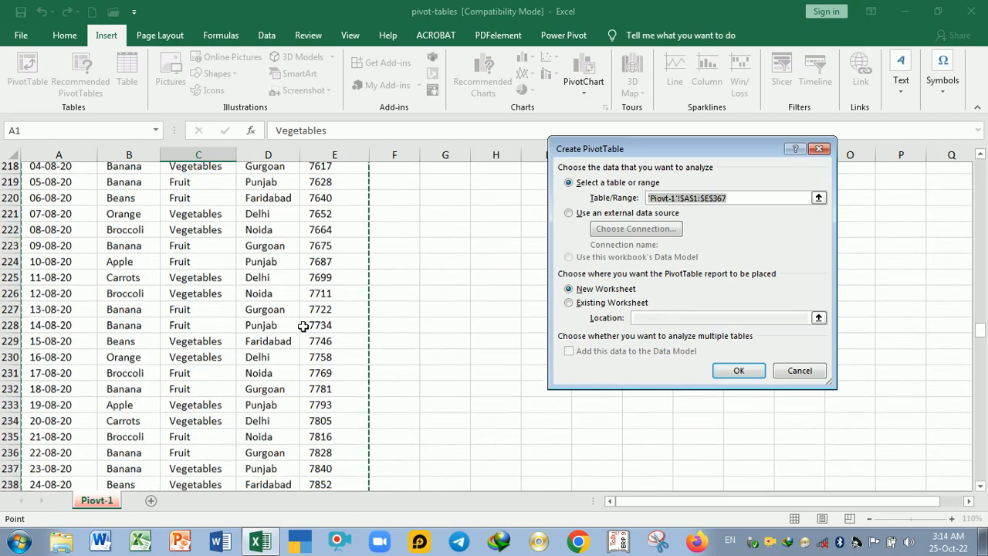
{"action": "scroll", "coordinate": [320, 320], "scroll_direction": "down", "scroll_amount": 4}
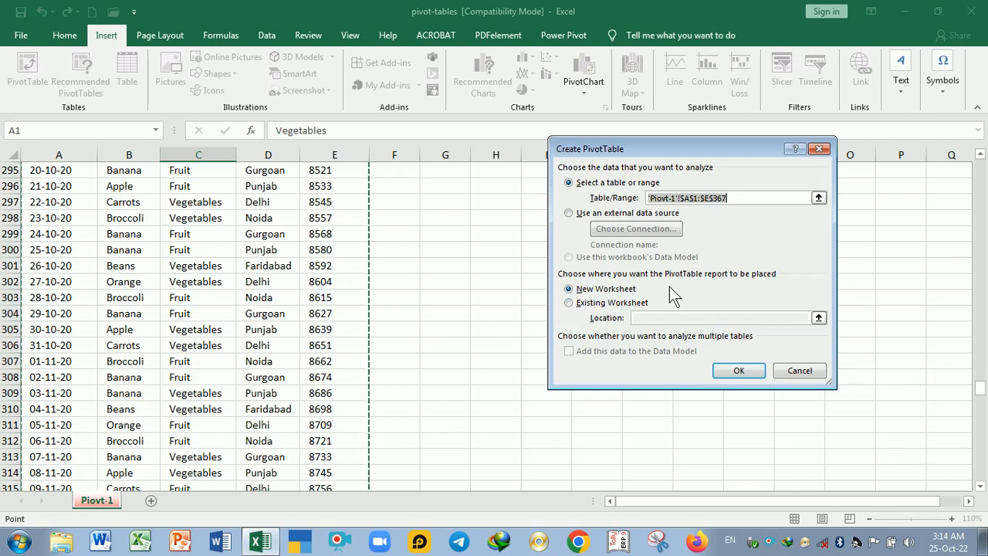
{"action": "left_click", "coordinate": [738, 372]}
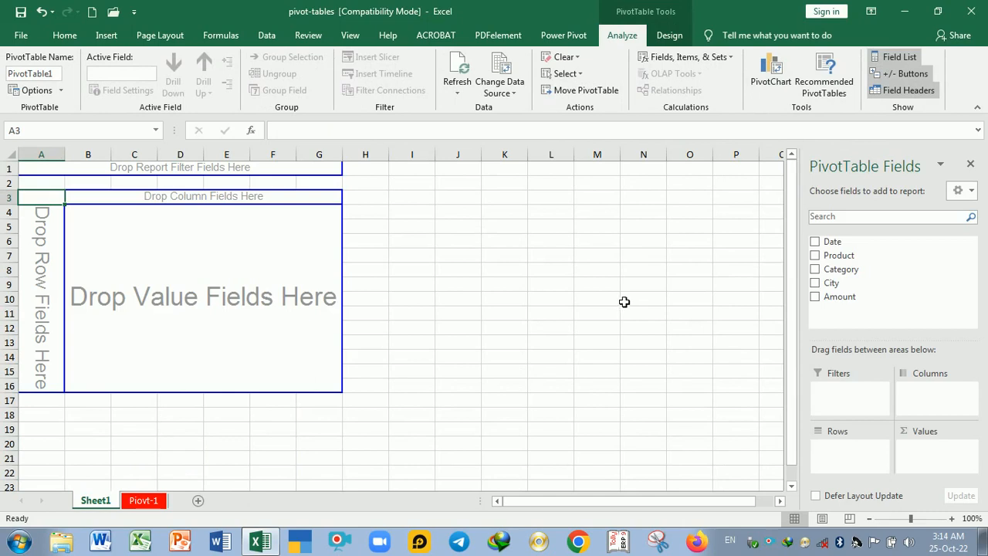
Hide and redisplay the PivotTable field list, and deselect and reselect the empty PivotTable.
{"action": "left_click", "coordinate": [183, 242]}
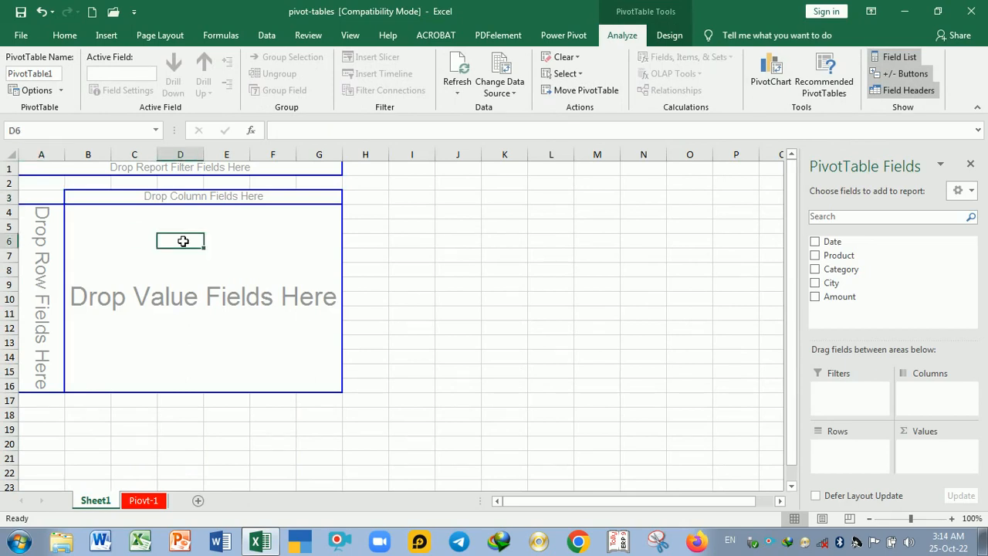
{"action": "left_click", "coordinate": [247, 230]}
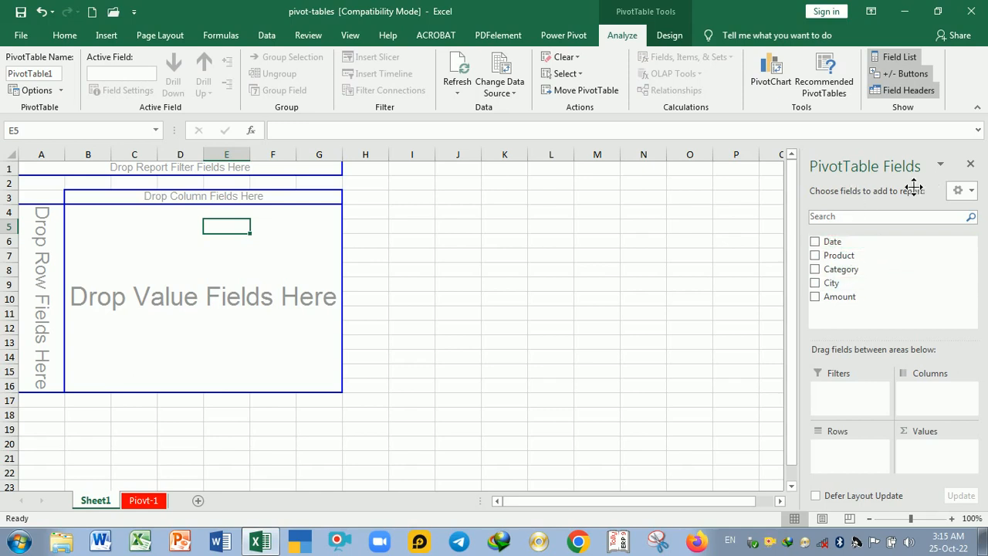
{"action": "left_click", "coordinate": [895, 56]}
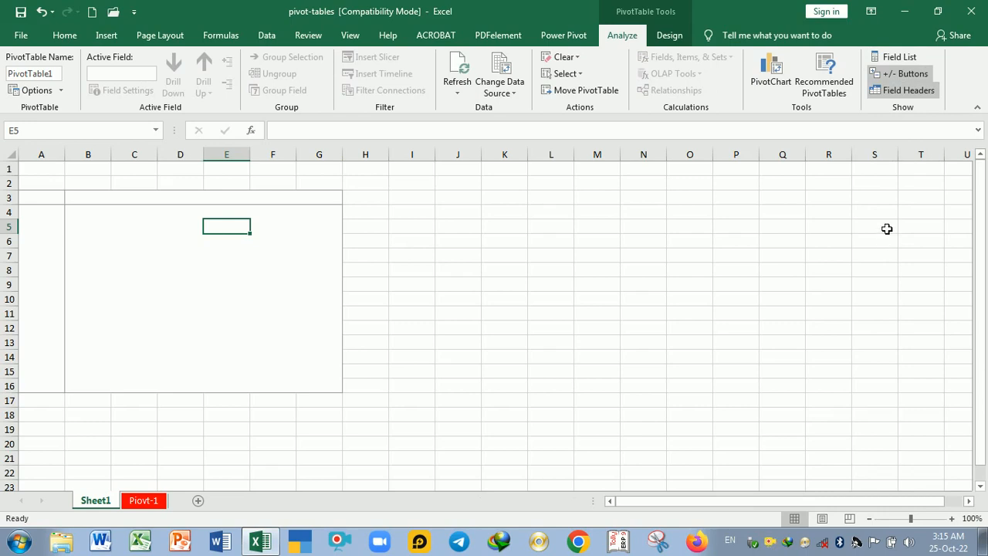
{"action": "left_click", "coordinate": [899, 60]}
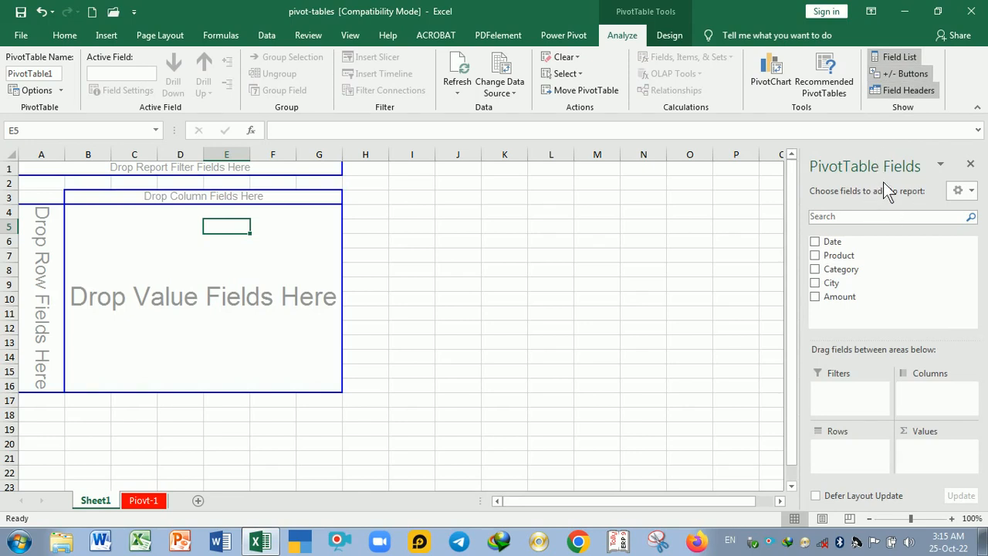
{"action": "left_click", "coordinate": [467, 261]}
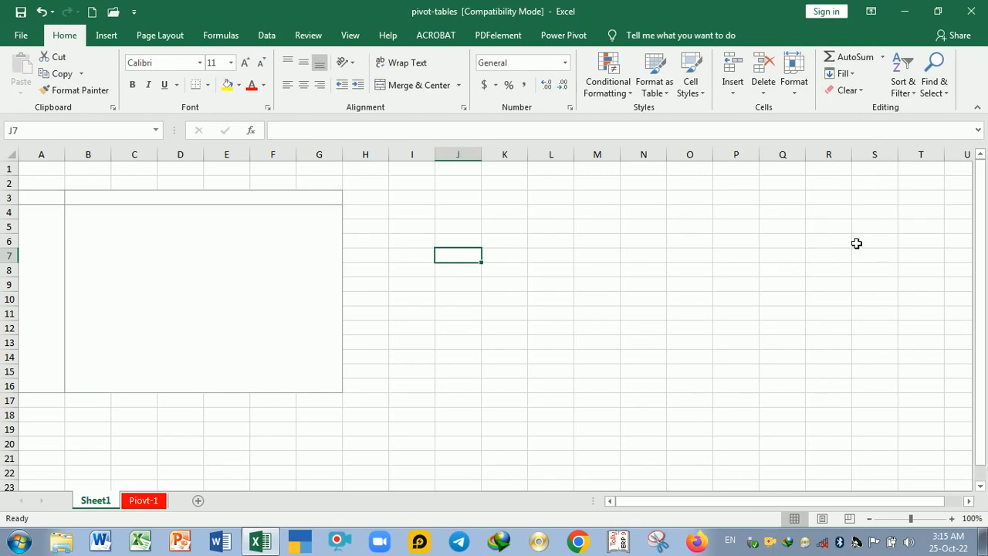
{"action": "left_click", "coordinate": [209, 262]}
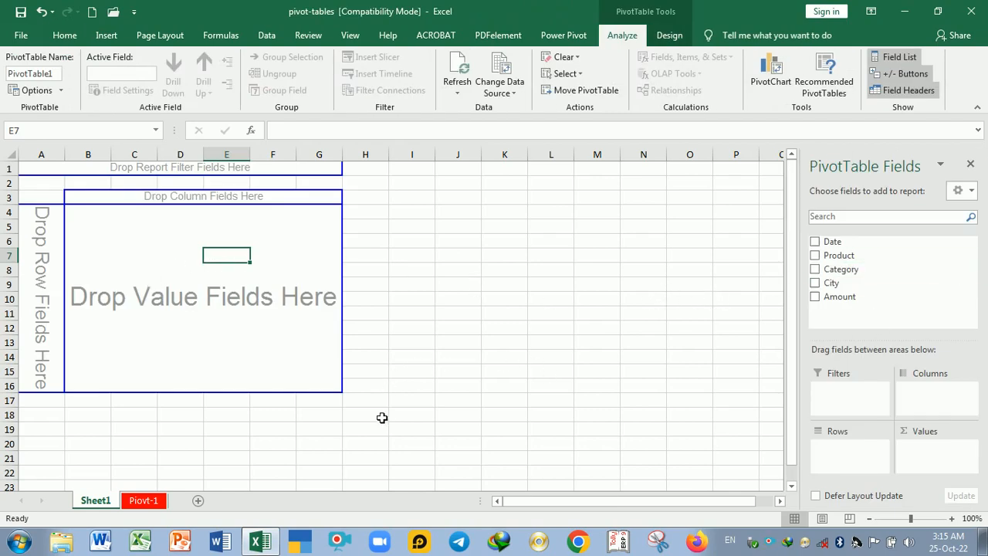
Disable the Classic PivotTable layout in the display options of the empty PivotTable.
{"action": "right_click", "coordinate": [233, 264]}
{"action": "right_click", "coordinate": [235, 260]}
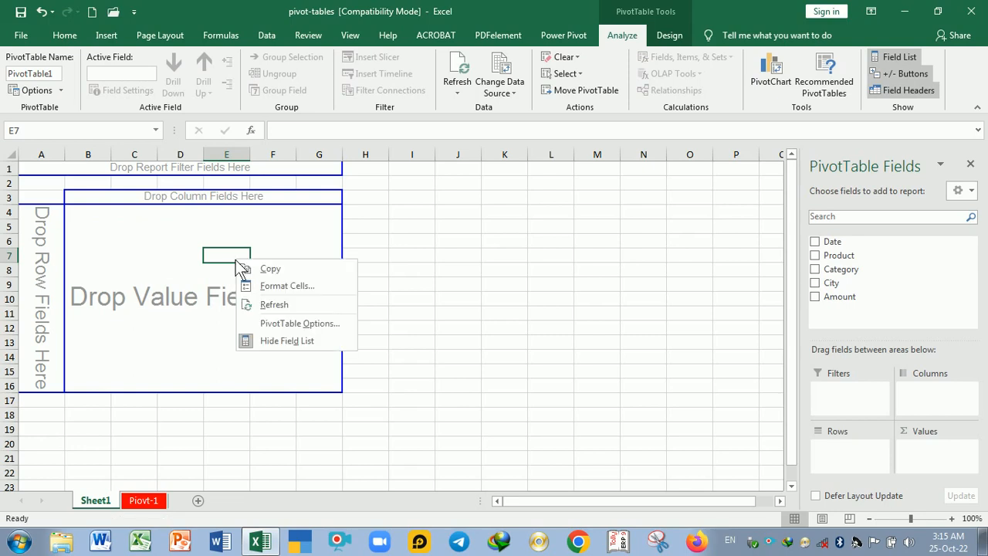
{"action": "left_click", "coordinate": [284, 325]}
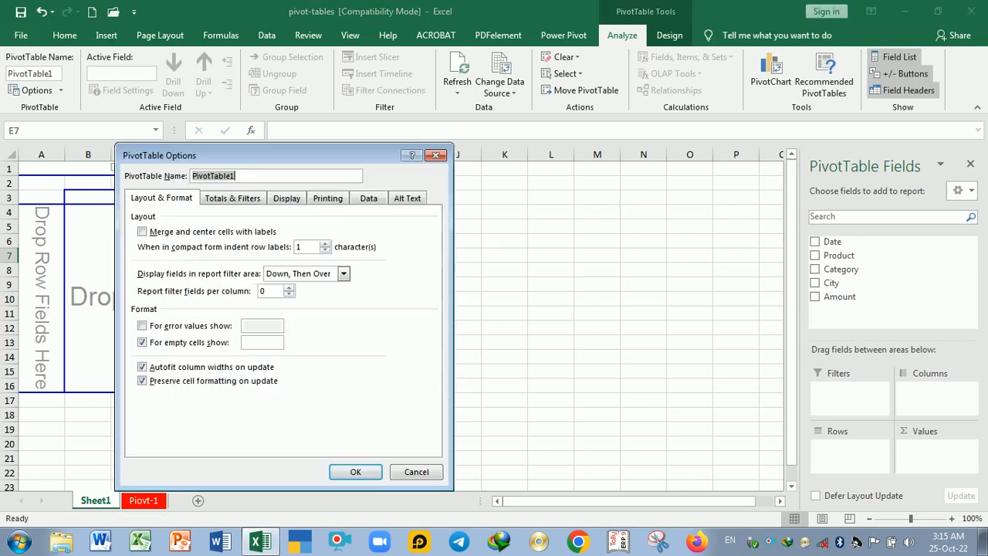
{"action": "left_click", "coordinate": [289, 200]}
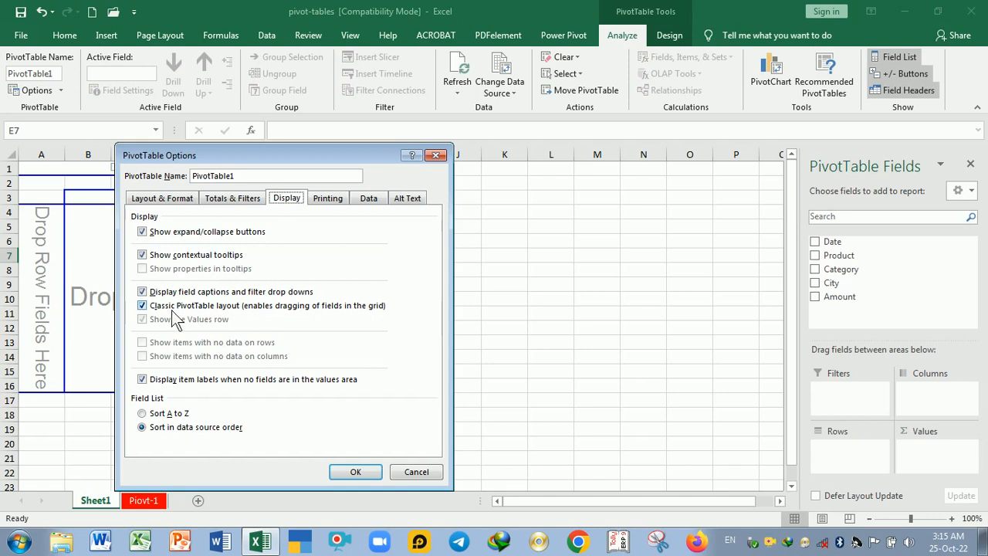
{"action": "left_click", "coordinate": [143, 306]}
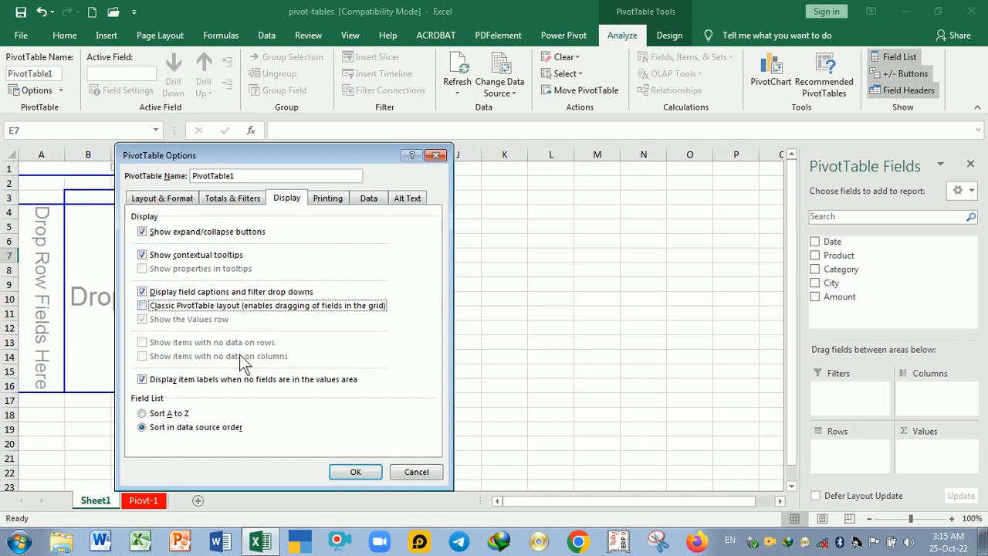
{"action": "left_click", "coordinate": [356, 472]}
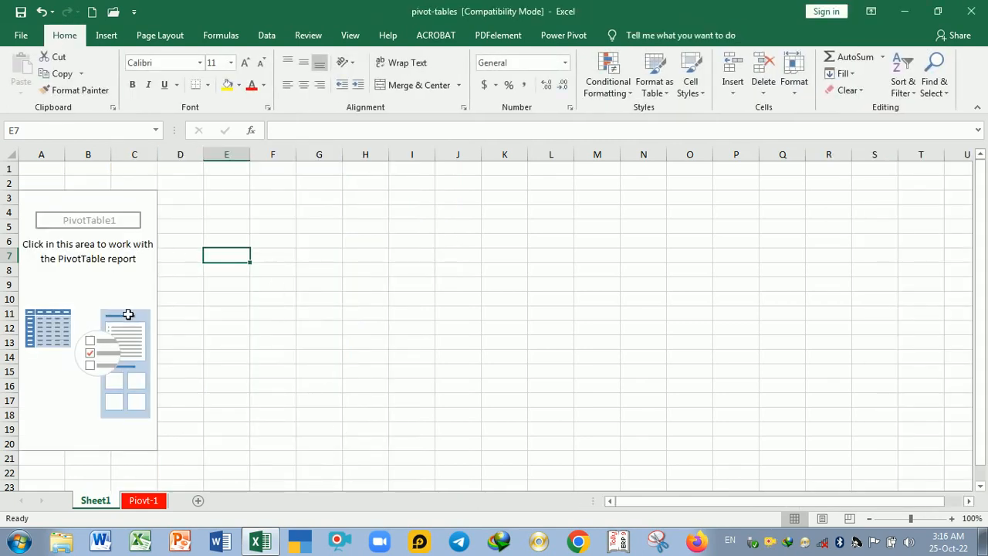
Enable the Classic PivotTable layout with field dragging in the grid in the display options of the empty PivotTable.
{"action": "left_click", "coordinate": [109, 279]}
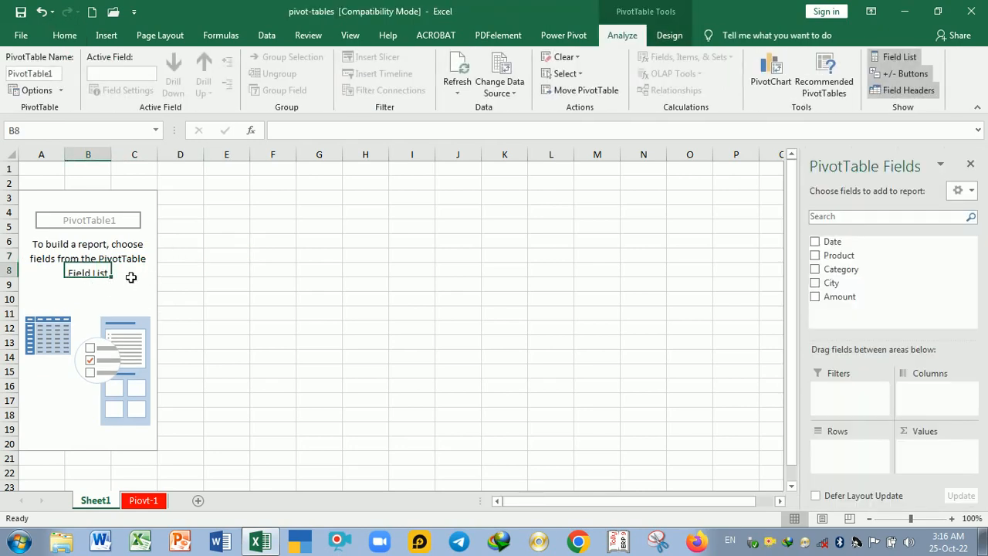
{"action": "right_click", "coordinate": [132, 276]}
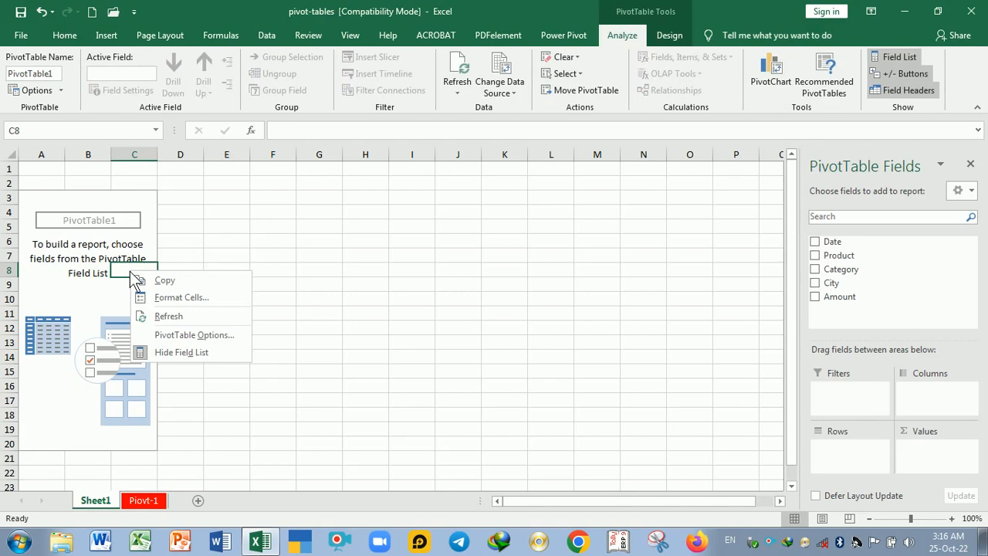
{"action": "left_click", "coordinate": [171, 336]}
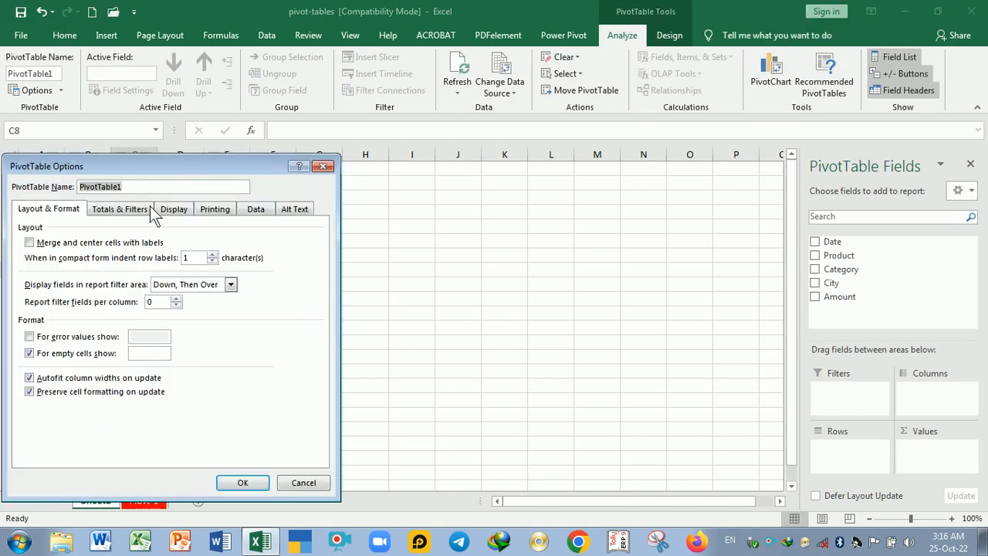
{"action": "left_click", "coordinate": [180, 214]}
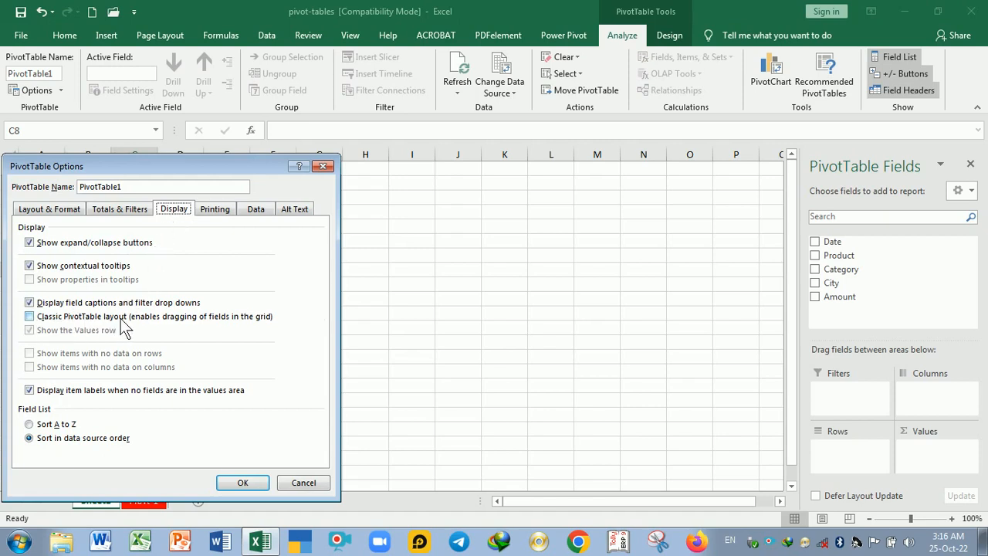
{"action": "left_click", "coordinate": [29, 317]}
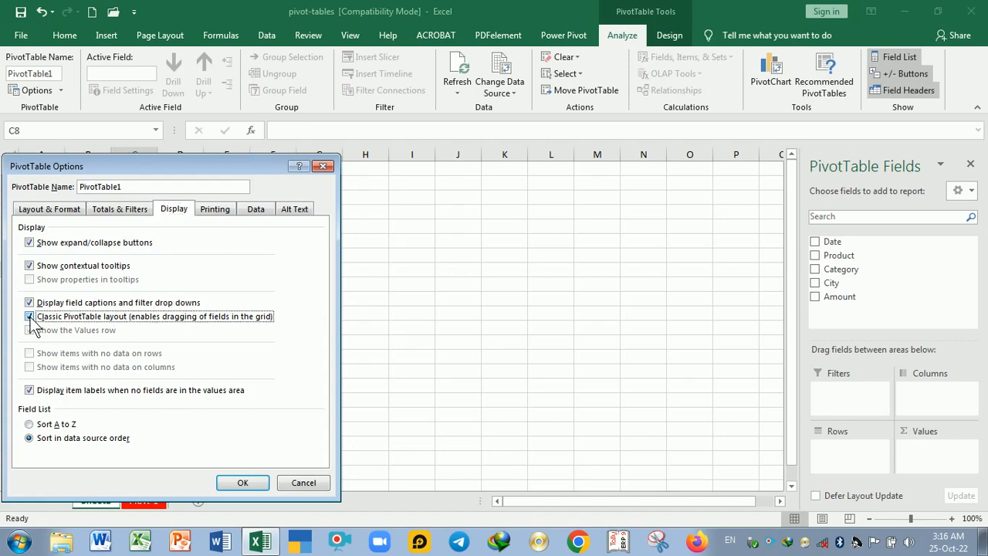
{"action": "left_click", "coordinate": [239, 483]}
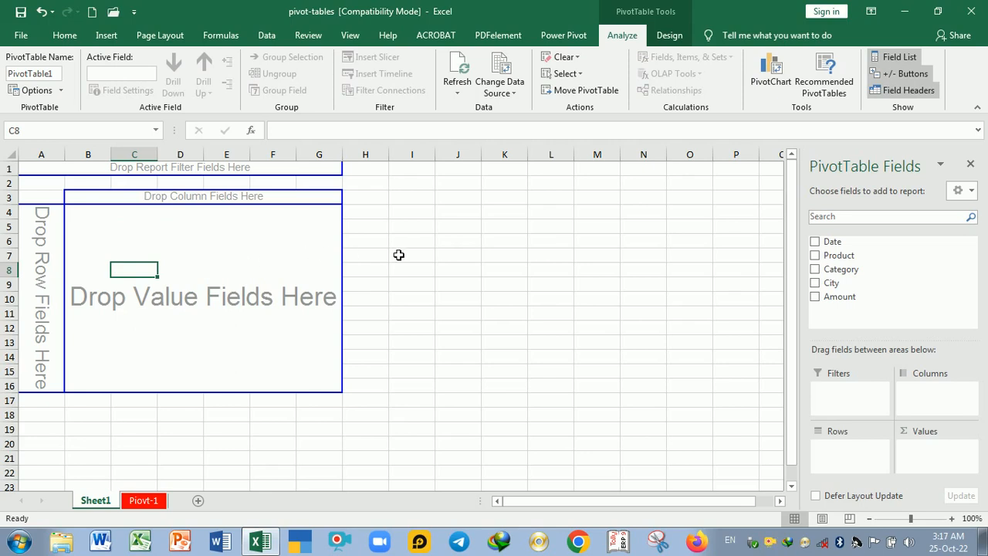
Add the Product field to the PivotTable's rows and glance at the source records on the Piovt-1 sheet.
{"action": "left_click", "coordinate": [815, 255]}
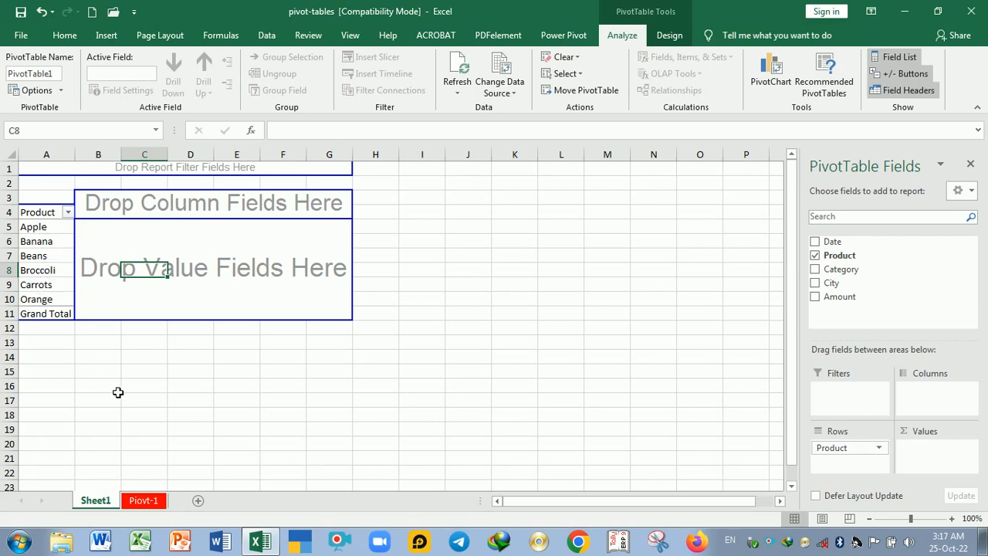
{"action": "left_click", "coordinate": [143, 501]}
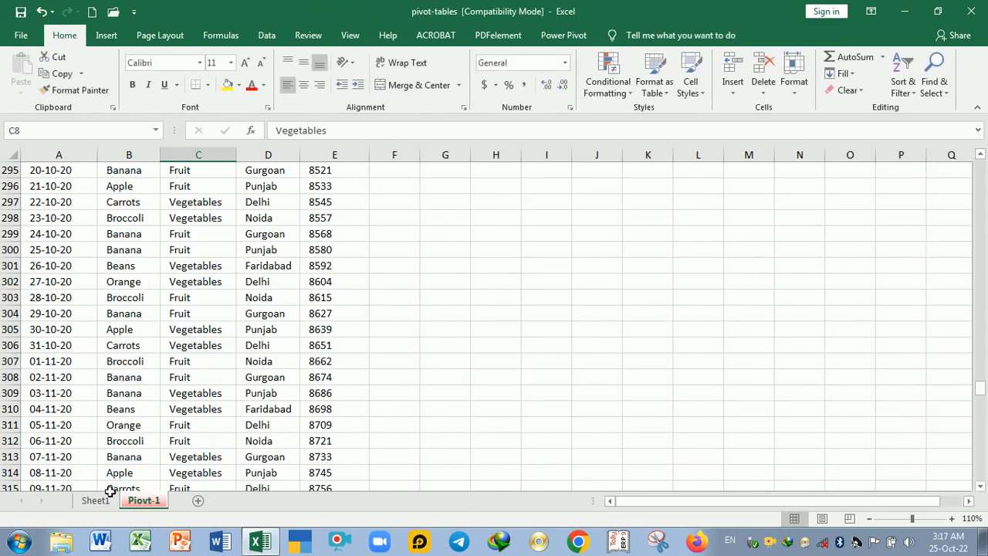
{"action": "left_click", "coordinate": [99, 503]}
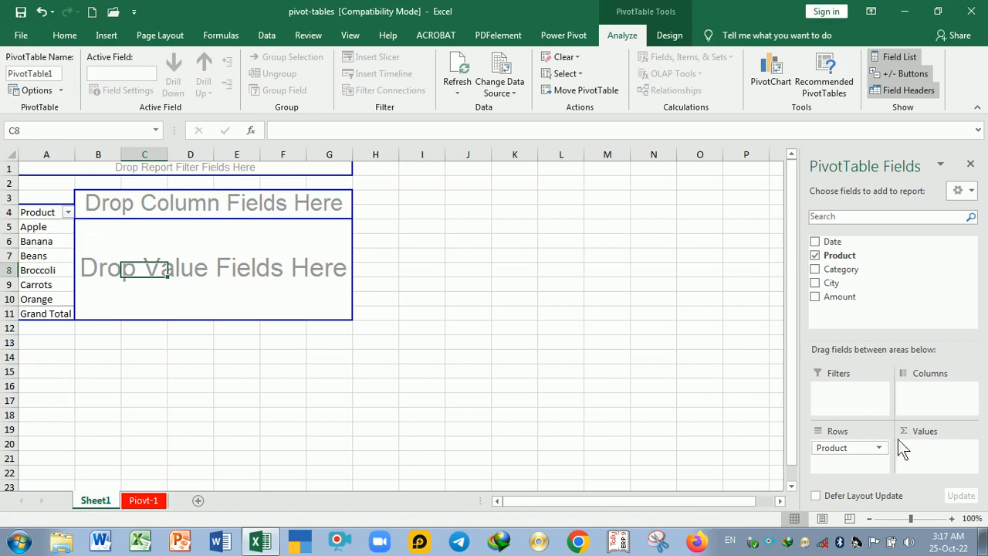
{"action": "mouse_move", "coordinate": [844, 456]}
{"action": "left_mouse_down"}
{"action": "mouse_move", "coordinate": [856, 407]}
{"action": "mouse_move", "coordinate": [842, 306]}
{"action": "mouse_move", "coordinate": [853, 267]}
{"action": "mouse_move", "coordinate": [840, 270]}
{"action": "mouse_move", "coordinate": [850, 282]}
{"action": "mouse_move", "coordinate": [863, 278]}
{"action": "mouse_move", "coordinate": [839, 256]}
{"action": "mouse_move", "coordinate": [862, 280]}
{"action": "mouse_move", "coordinate": [846, 464]}
{"action": "mouse_move", "coordinate": [862, 458]}
{"action": "left_mouse_up"}
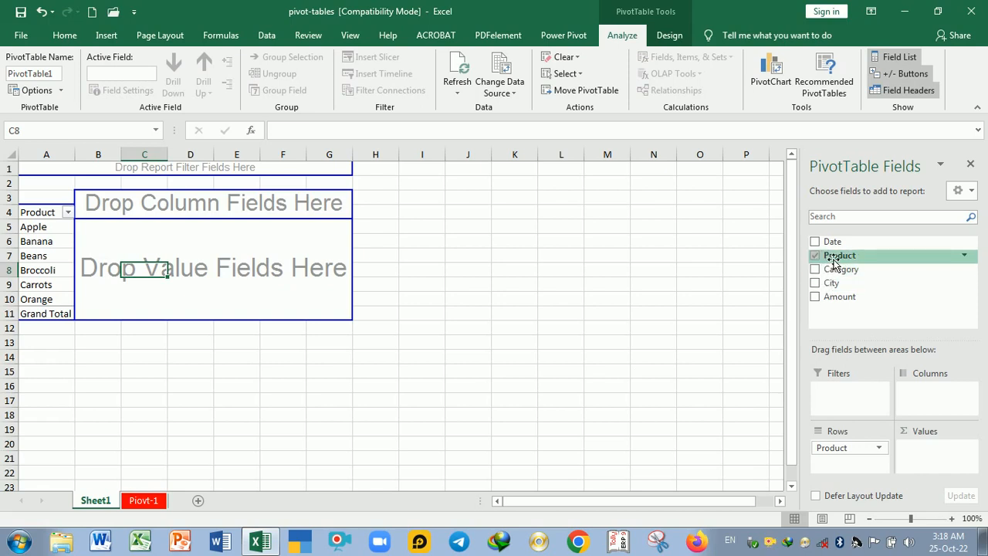
Add Product to the PivotTable's values as a count per product, and take it out of the values again.
{"action": "left_click_drag", "start_coordinate": [834, 263], "coordinate": [942, 457]}
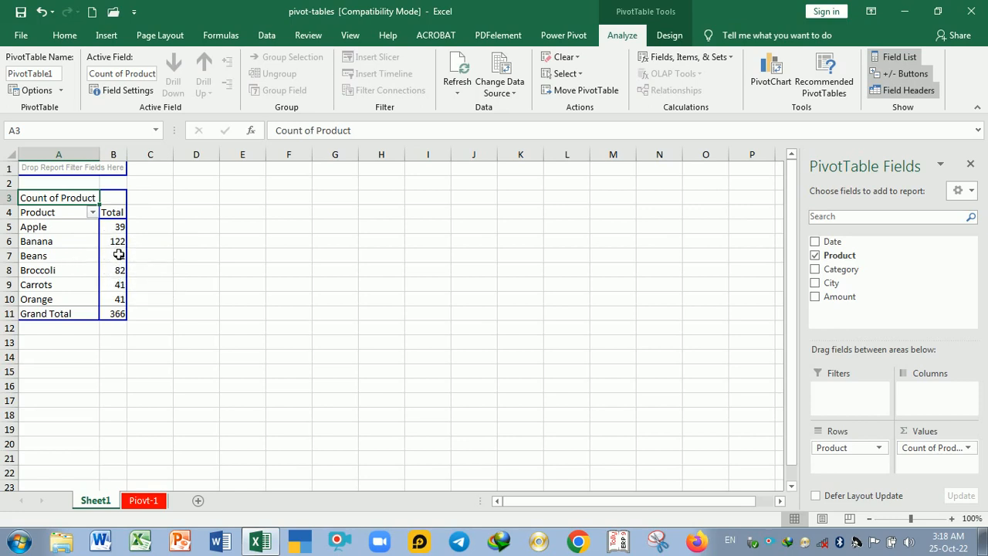
{"action": "mouse_move", "coordinate": [116, 237]}
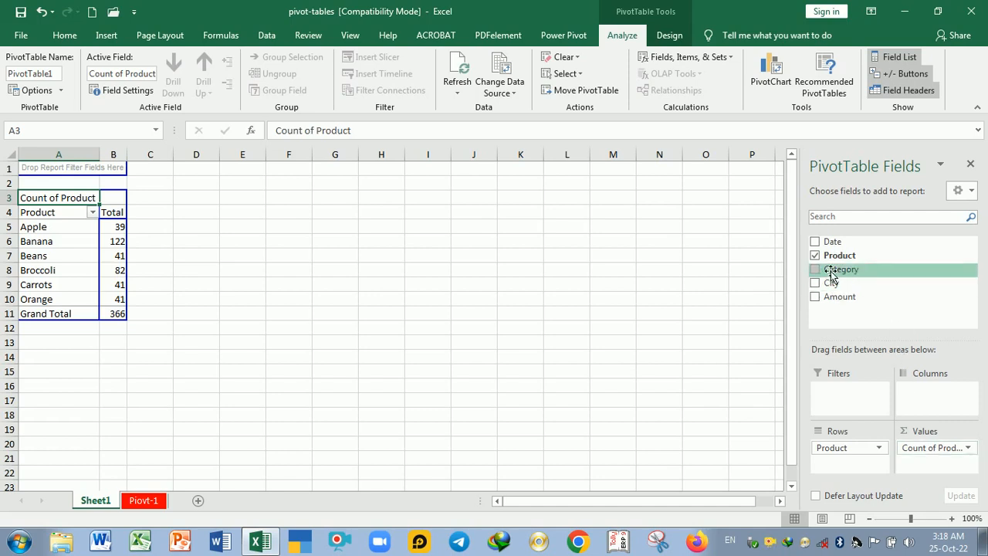
{"action": "left_click", "coordinate": [933, 454]}
{"action": "left_click_drag", "start_coordinate": [934, 461], "coordinate": [839, 262]}
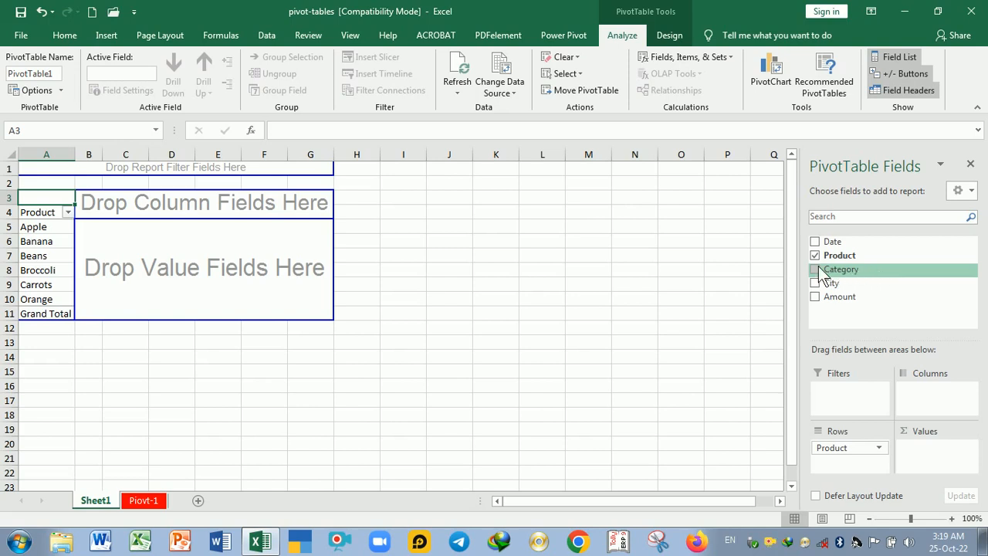
Place the Category field in the PivotTable's columns and sum the Amount field in its values.
{"action": "left_click_drag", "start_coordinate": [842, 281], "coordinate": [941, 397]}
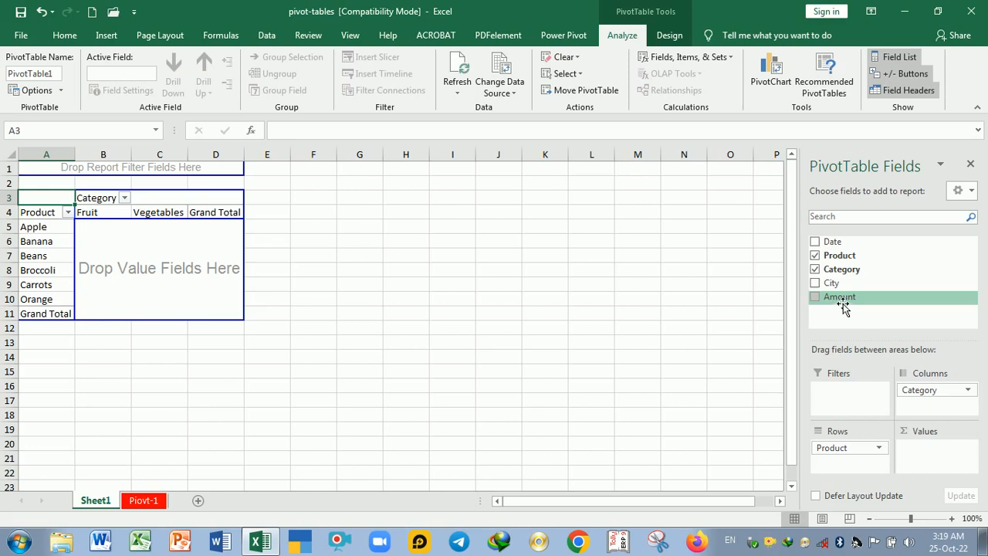
{"action": "left_click_drag", "start_coordinate": [843, 306], "coordinate": [931, 461]}
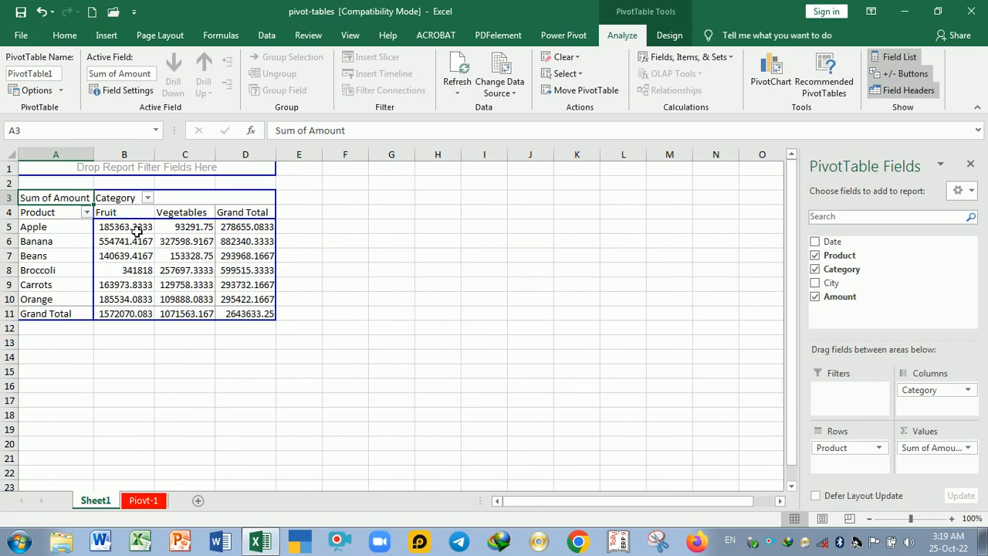
{"action": "mouse_move", "coordinate": [137, 233]}
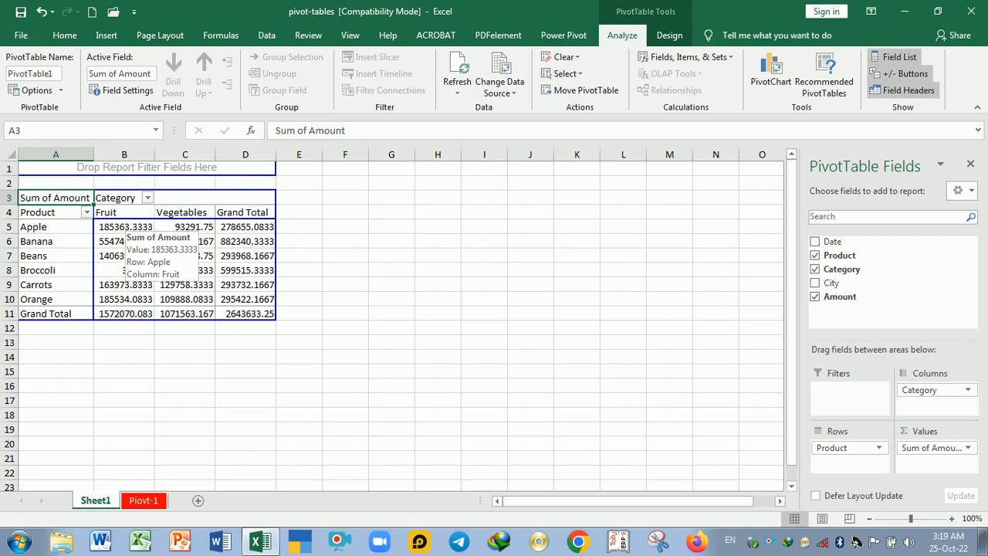
{"action": "mouse_move", "coordinate": [254, 235]}
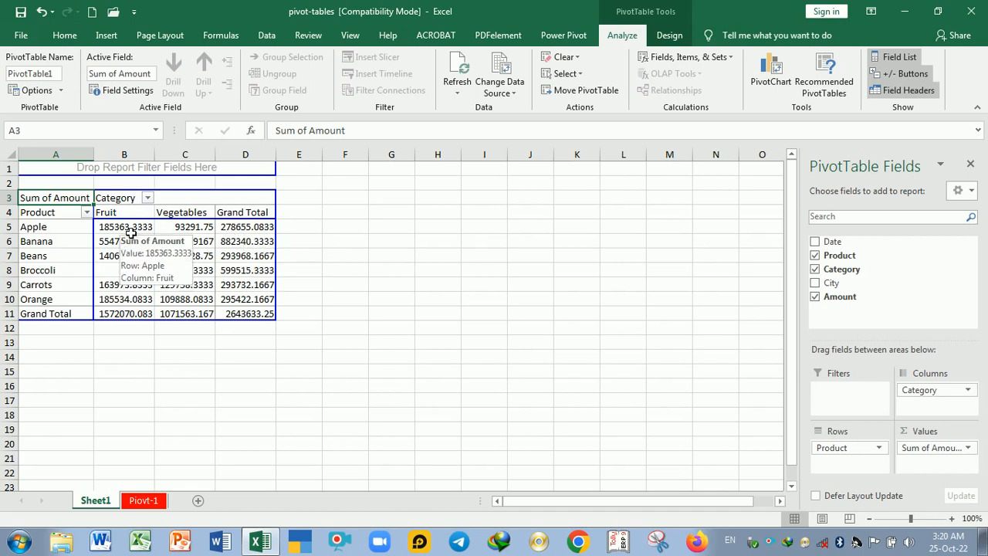
Format the PivotTable amounts in B5:D11, including the grand totals, as numbers without decimal places.
{"action": "left_click_drag", "start_coordinate": [131, 235], "coordinate": [233, 310]}
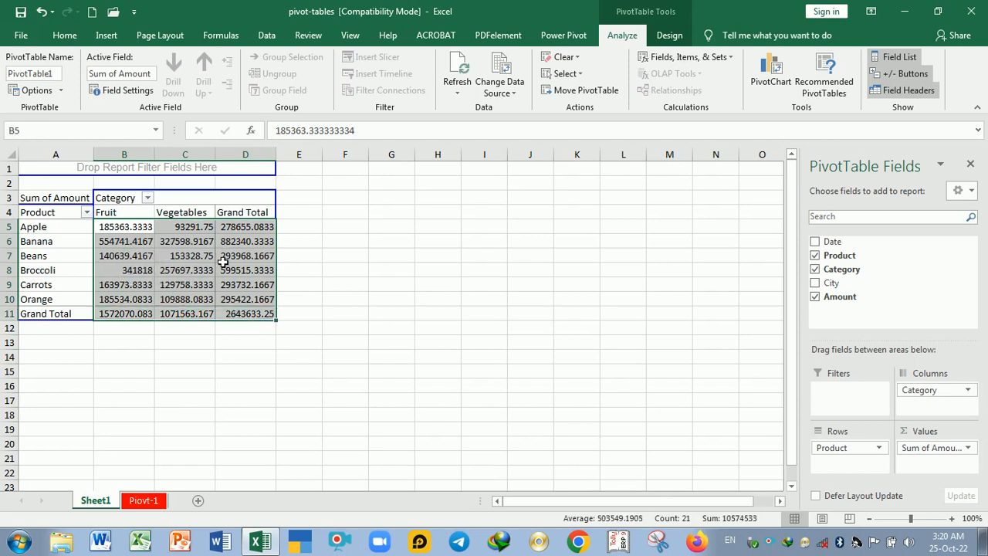
{"action": "left_click", "coordinate": [62, 36]}
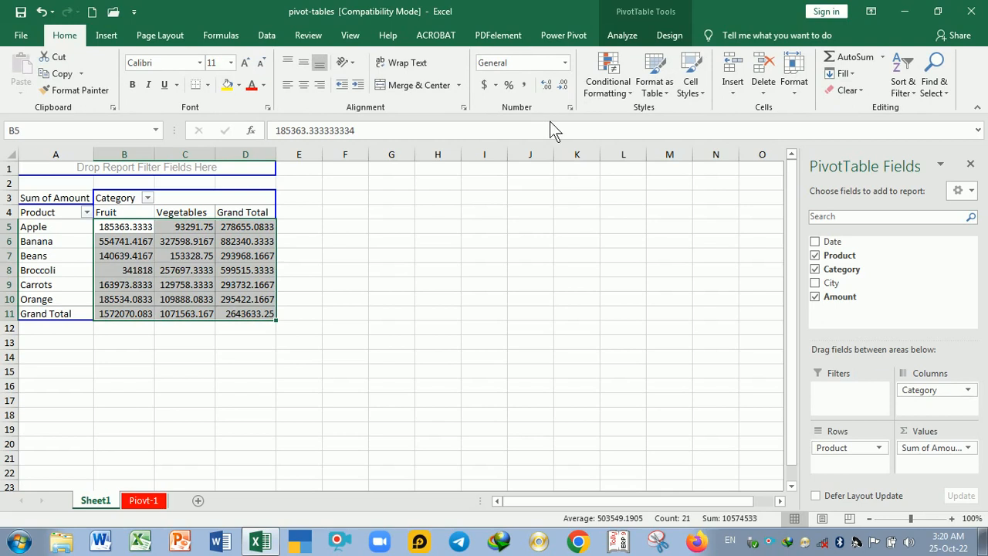
{"action": "left_click", "coordinate": [565, 84]}
{"action": "left_click", "coordinate": [565, 84]}
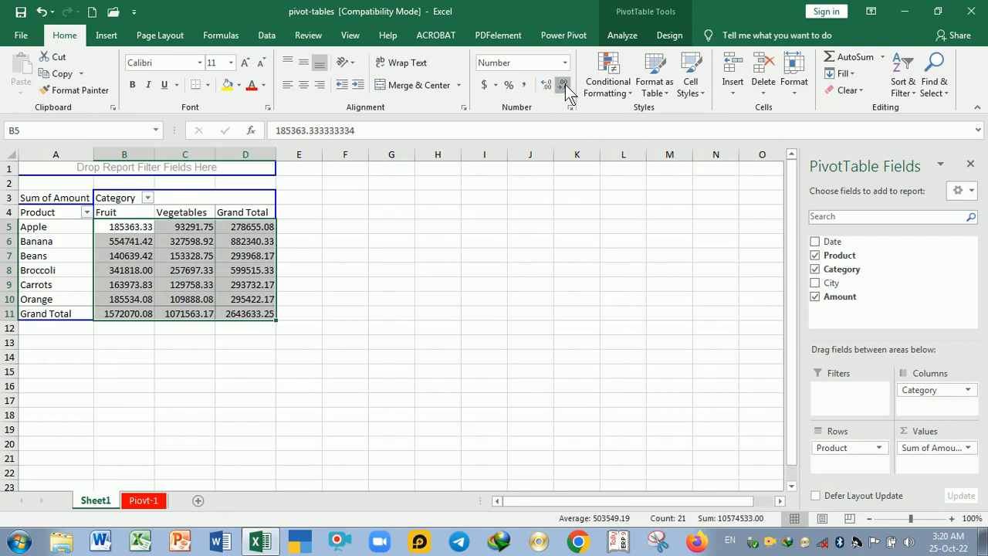
{"action": "left_click", "coordinate": [566, 84]}
{"action": "left_click", "coordinate": [565, 85]}
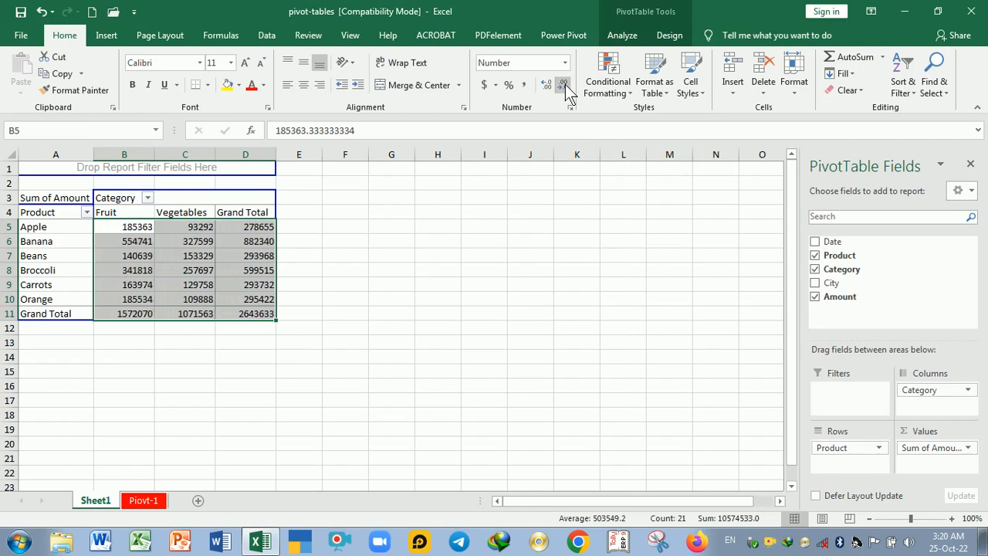
{"action": "left_click", "coordinate": [321, 330]}
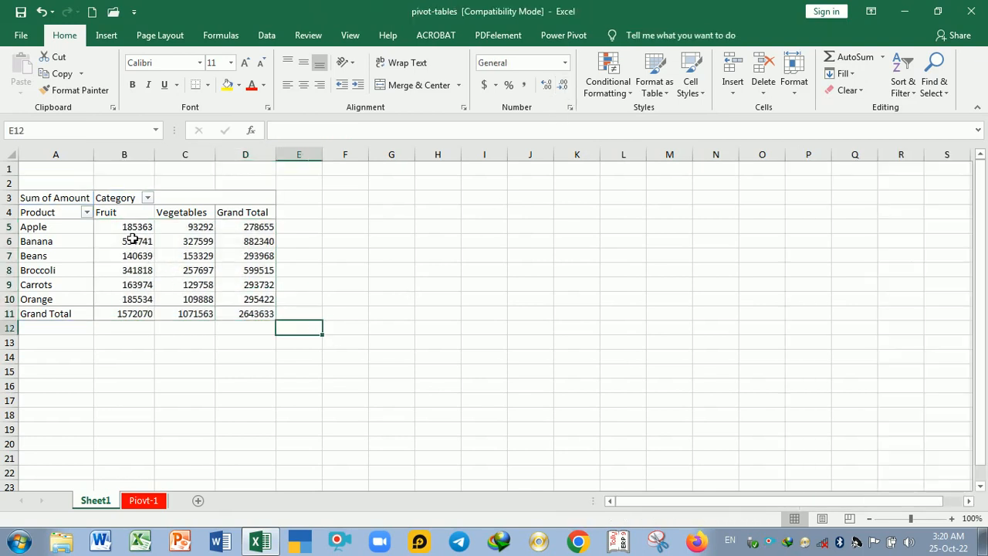
Examine the Fruit and Vegetables amounts per product and compare them with the totals in the Grand Total row.
{"action": "mouse_move", "coordinate": [133, 235]}
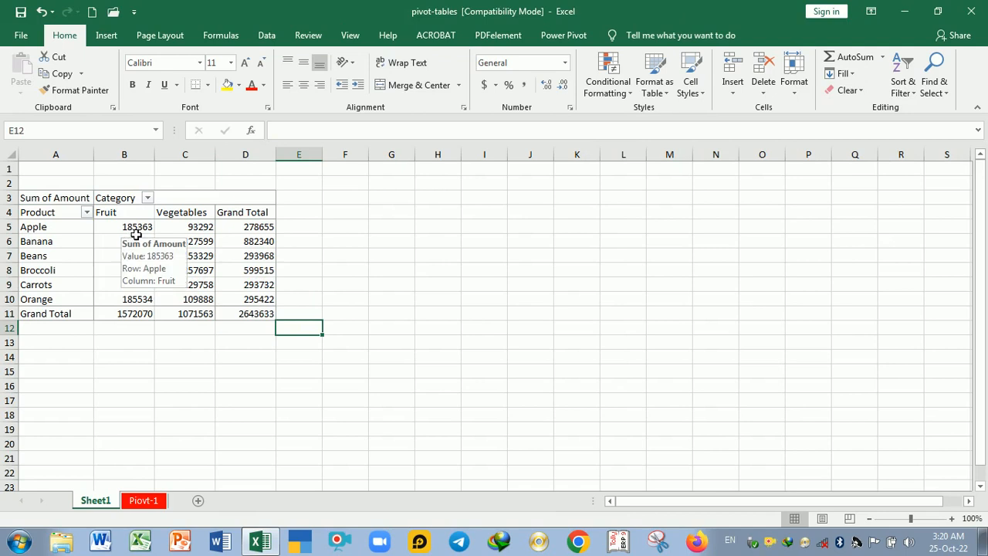
{"action": "left_click", "coordinate": [136, 235]}
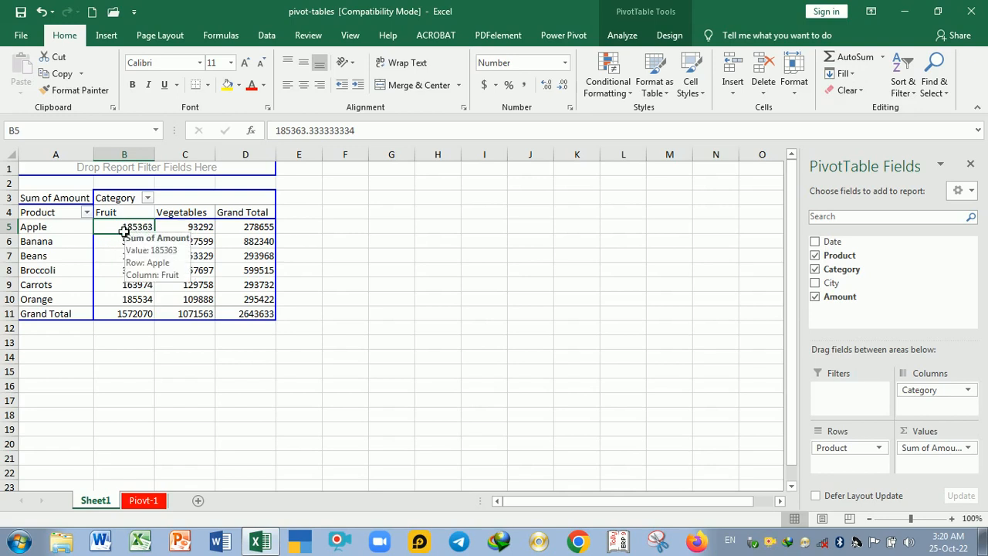
{"action": "left_click_drag", "start_coordinate": [136, 230], "coordinate": [136, 303]}
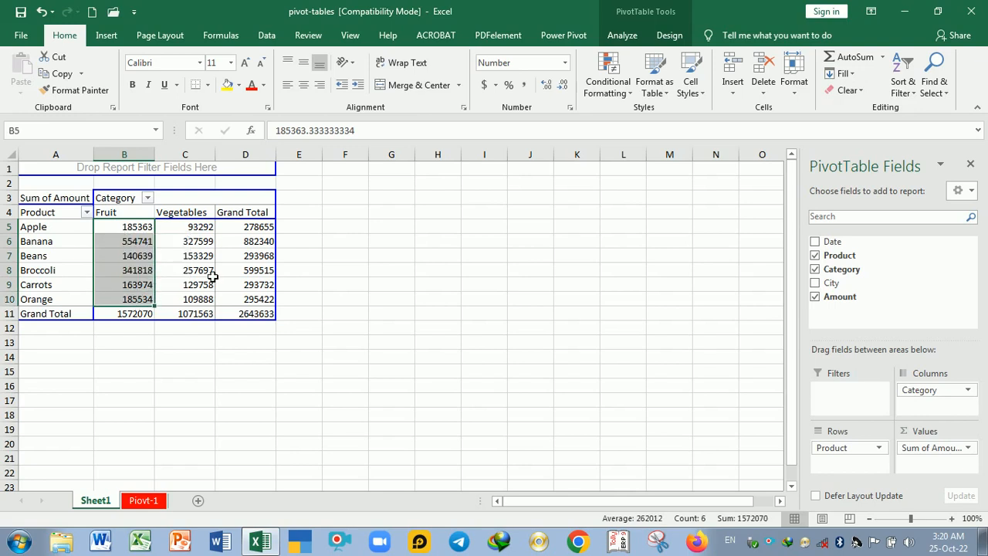
{"action": "left_click_drag", "start_coordinate": [199, 232], "coordinate": [202, 299]}
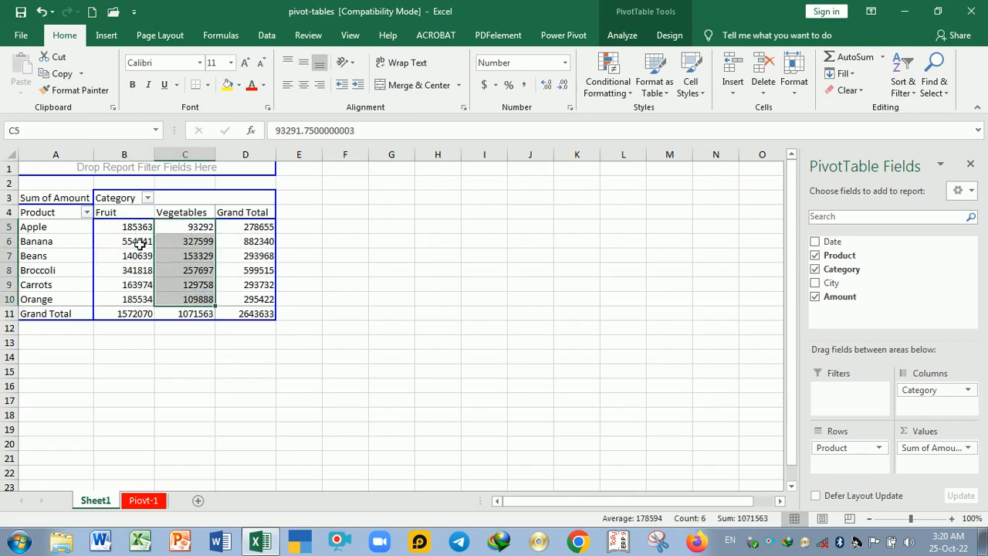
{"action": "left_click_drag", "start_coordinate": [128, 231], "coordinate": [144, 282]}
{"action": "left_click_drag", "start_coordinate": [194, 232], "coordinate": [194, 247]}
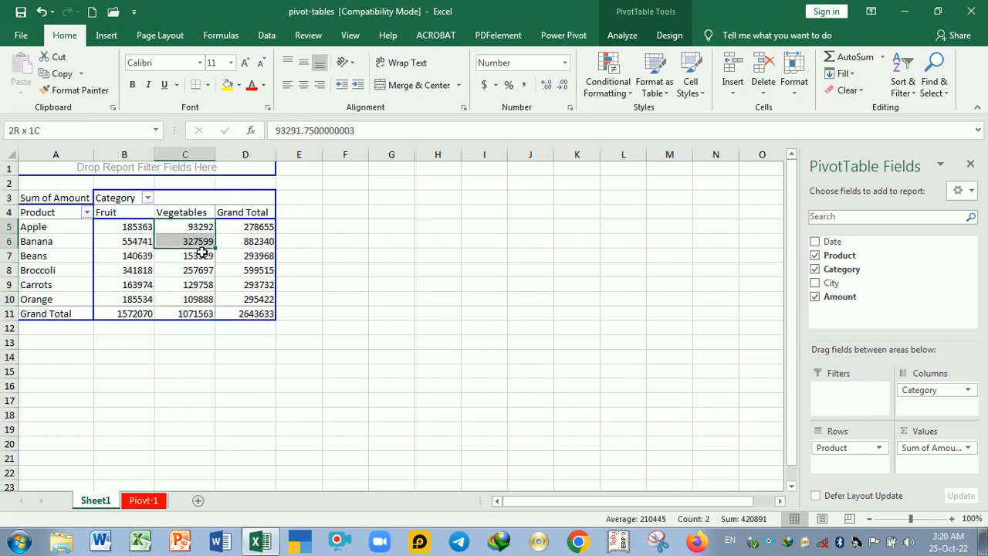
{"action": "left_click", "coordinate": [194, 315]}
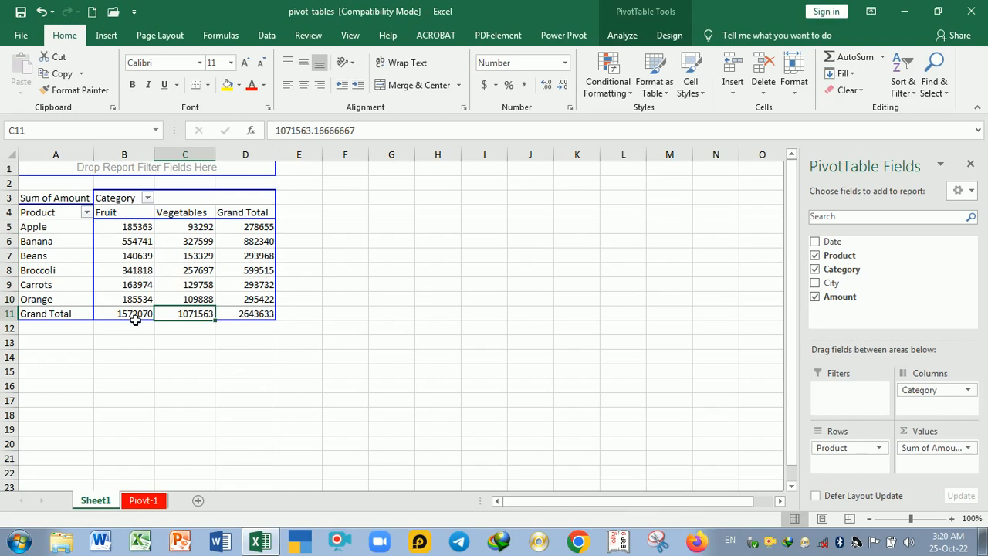
{"action": "left_click", "coordinate": [134, 316]}
{"action": "left_click", "coordinate": [240, 318]}
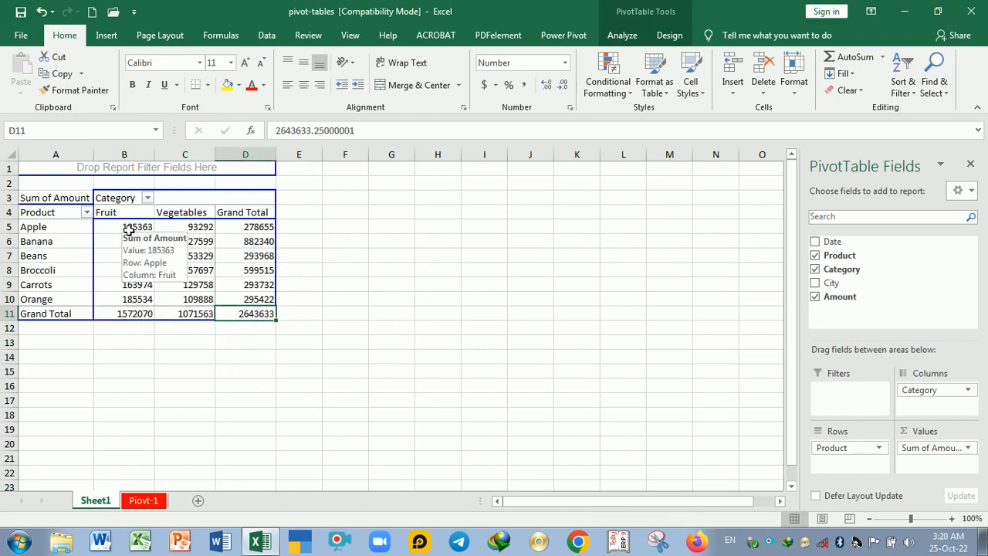
Check the row totals in the Grand Total column and the product amounts in B5:C10 against the overall total in D11.
{"action": "left_click_drag", "start_coordinate": [129, 230], "coordinate": [185, 233]}
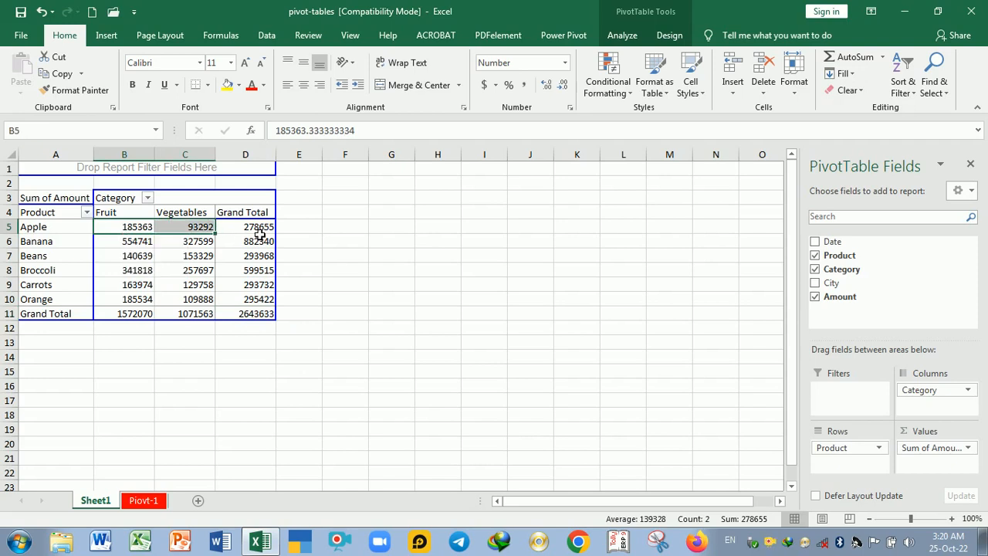
{"action": "left_click_drag", "start_coordinate": [259, 234], "coordinate": [256, 305]}
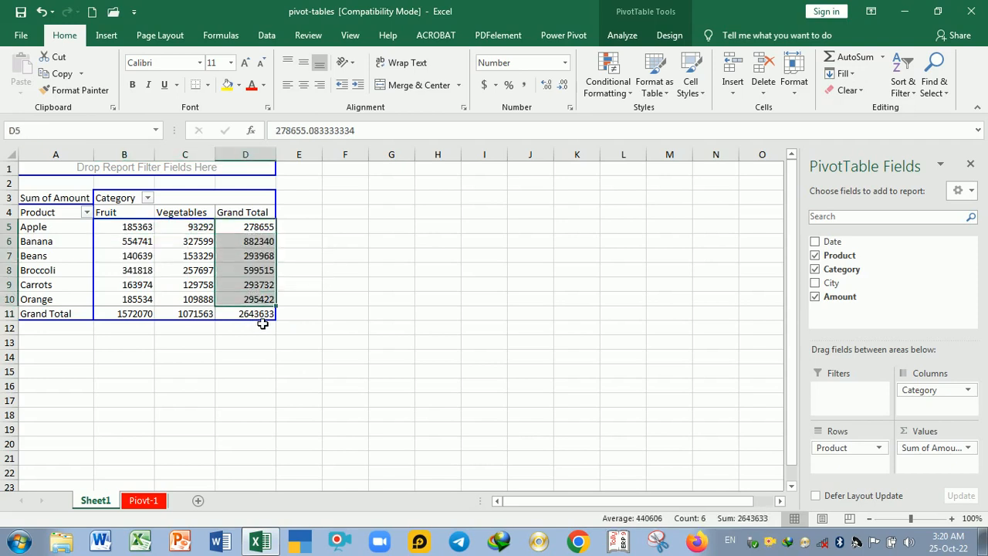
{"action": "left_click", "coordinate": [258, 316]}
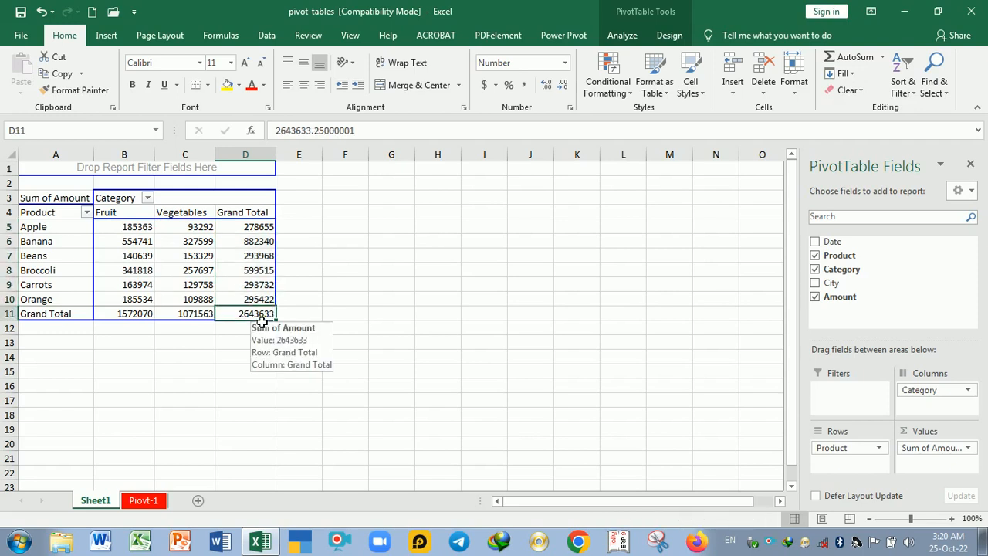
{"action": "left_click_drag", "start_coordinate": [254, 227], "coordinate": [256, 302]}
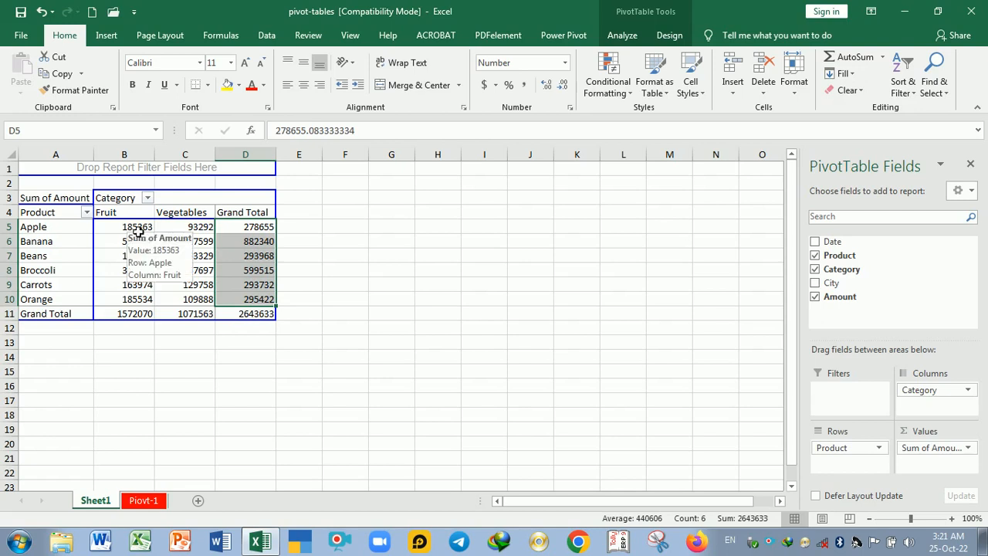
{"action": "left_click_drag", "start_coordinate": [136, 229], "coordinate": [199, 299]}
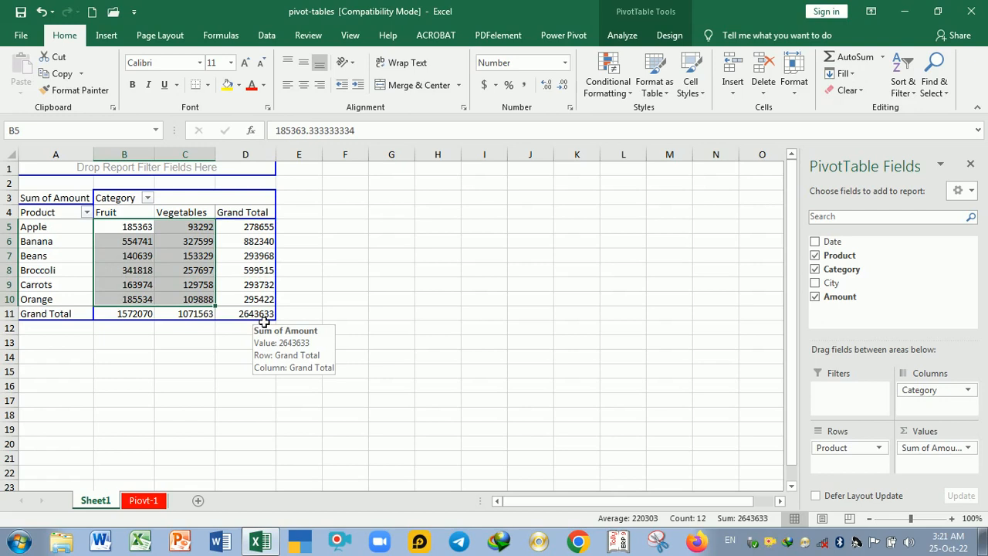
{"action": "left_click", "coordinate": [264, 321]}
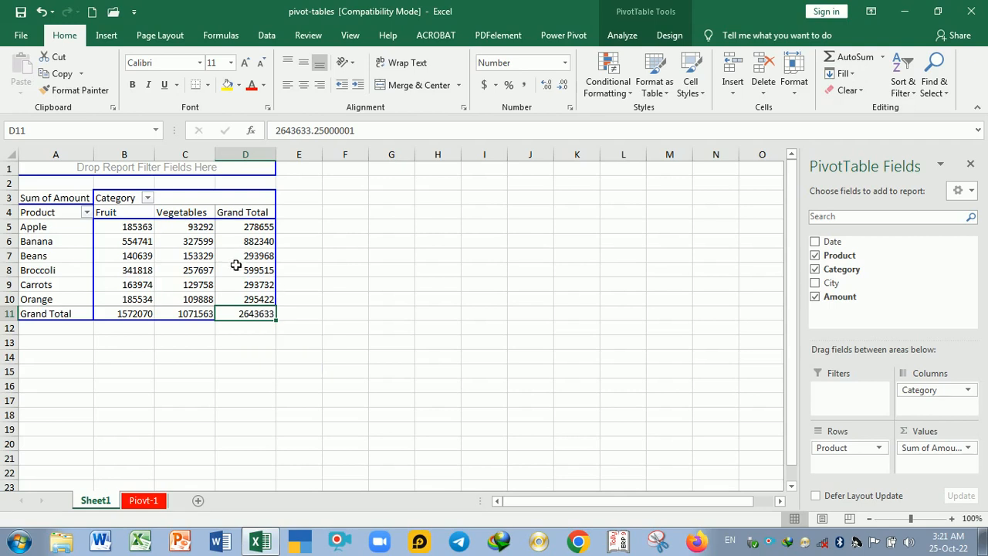
Add the City field to the PivotTable's rows beneath Product.
{"action": "mouse_move", "coordinate": [241, 253]}
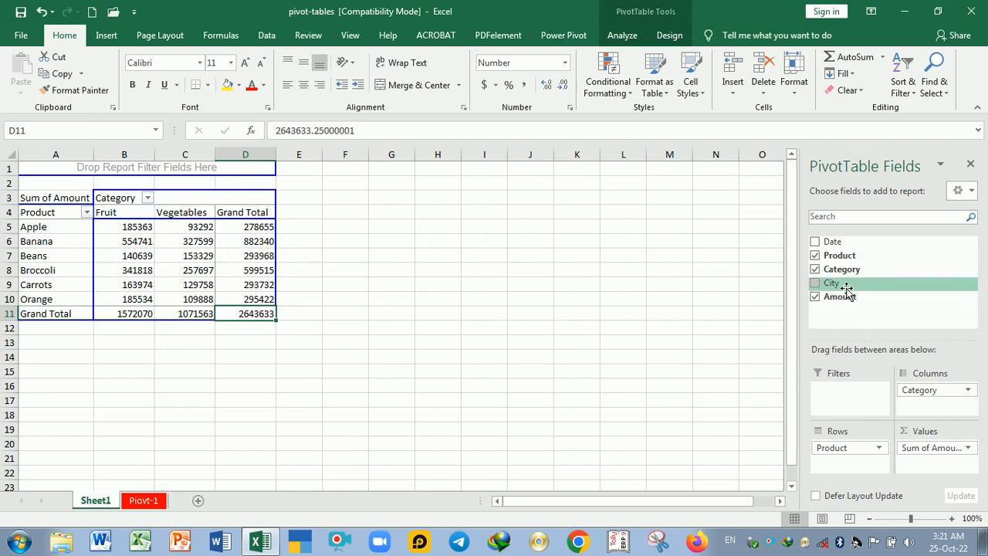
{"action": "left_click_drag", "start_coordinate": [847, 288], "coordinate": [837, 466]}
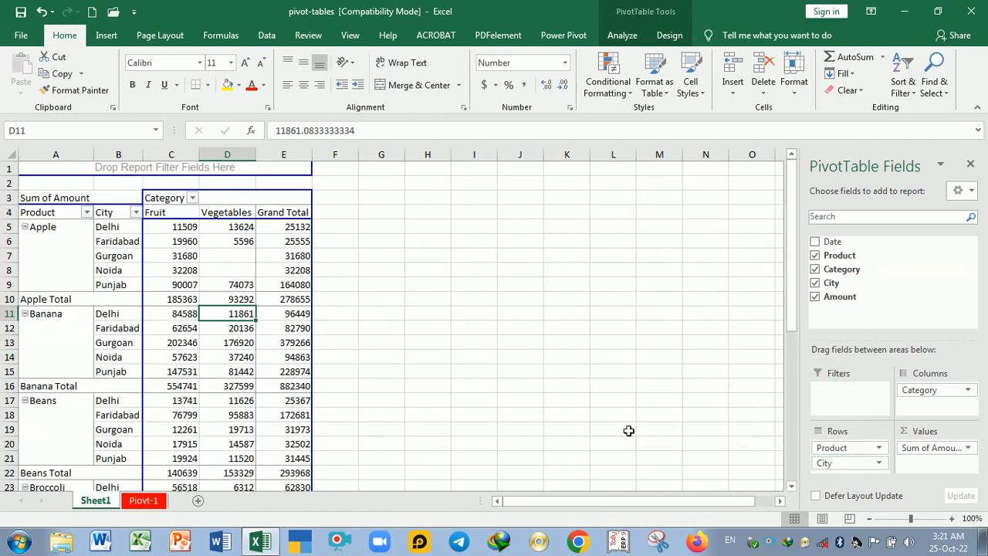
{"action": "scroll", "coordinate": [242, 292], "scroll_direction": "down", "scroll_amount": 1}
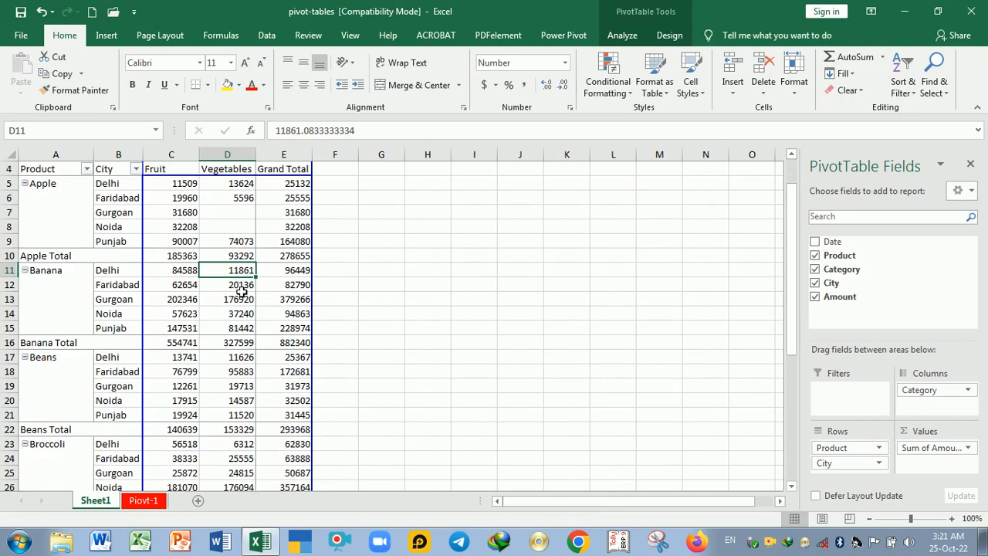
{"action": "scroll", "coordinate": [242, 292], "scroll_direction": "down", "scroll_amount": 6}
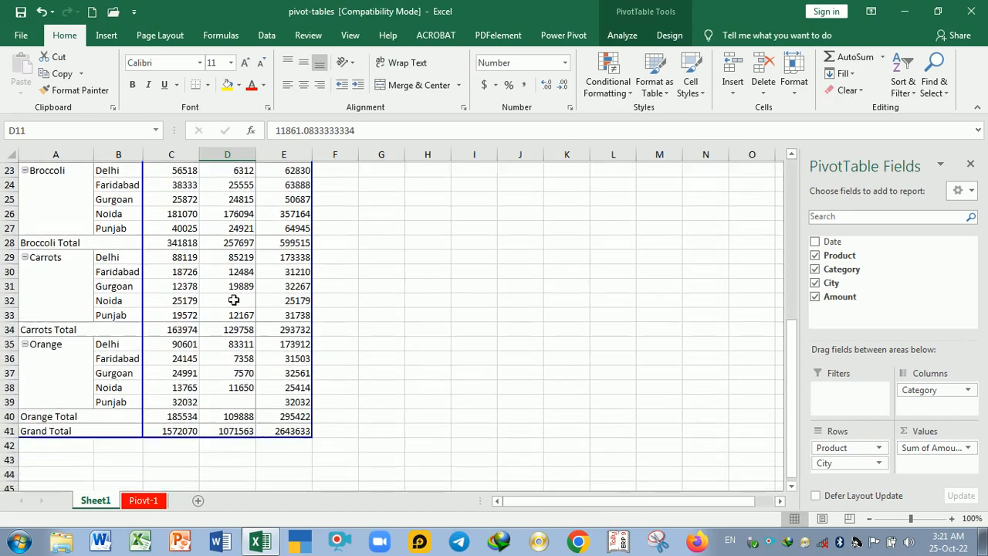
{"action": "scroll", "coordinate": [234, 301], "scroll_direction": "down", "scroll_amount": 1}
{"action": "scroll", "coordinate": [234, 300], "scroll_direction": "up", "scroll_amount": 6}
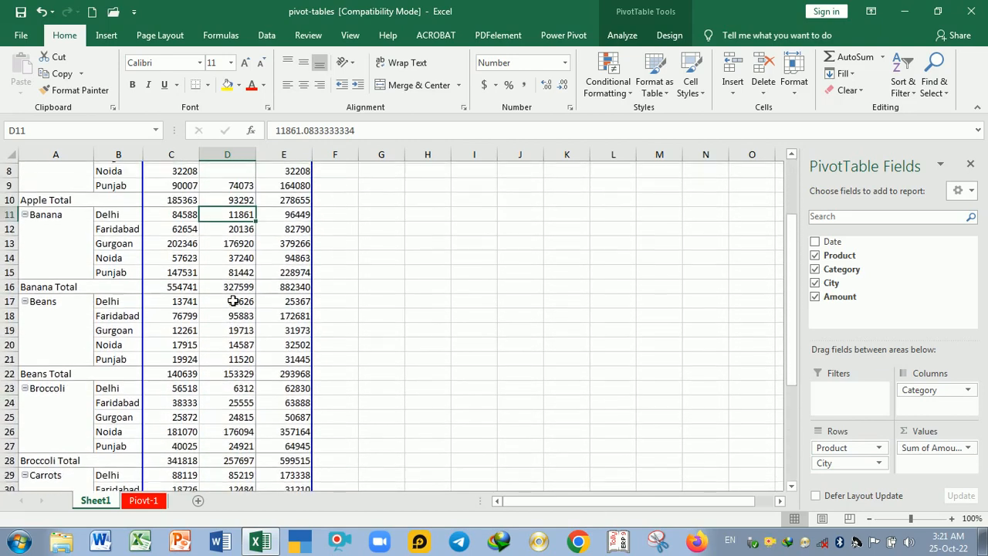
{"action": "scroll", "coordinate": [234, 300], "scroll_direction": "up", "scroll_amount": 3}
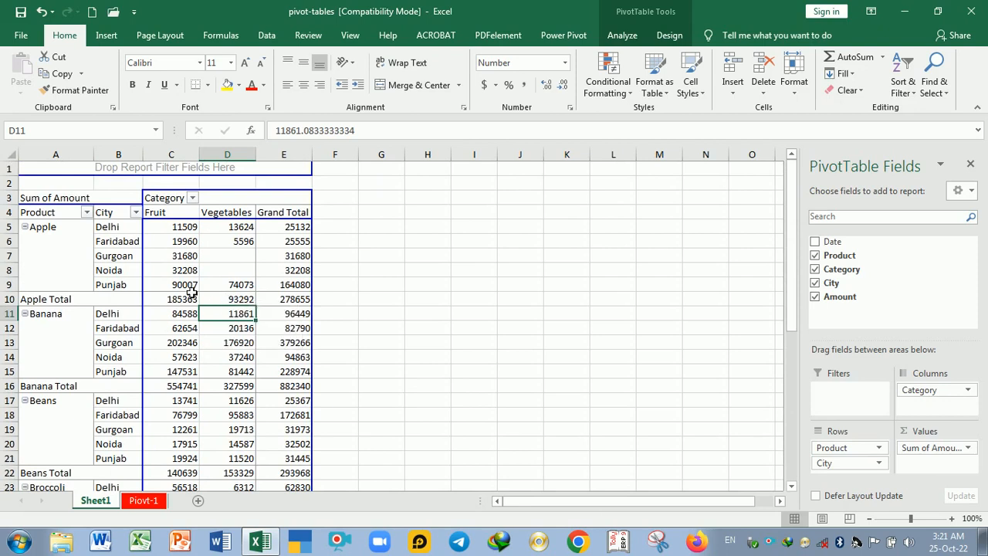
Examine the cities listed under Apple and compare Delhi's Fruit and Vegetables amounts with its row total.
{"action": "left_click", "coordinate": [81, 246]}
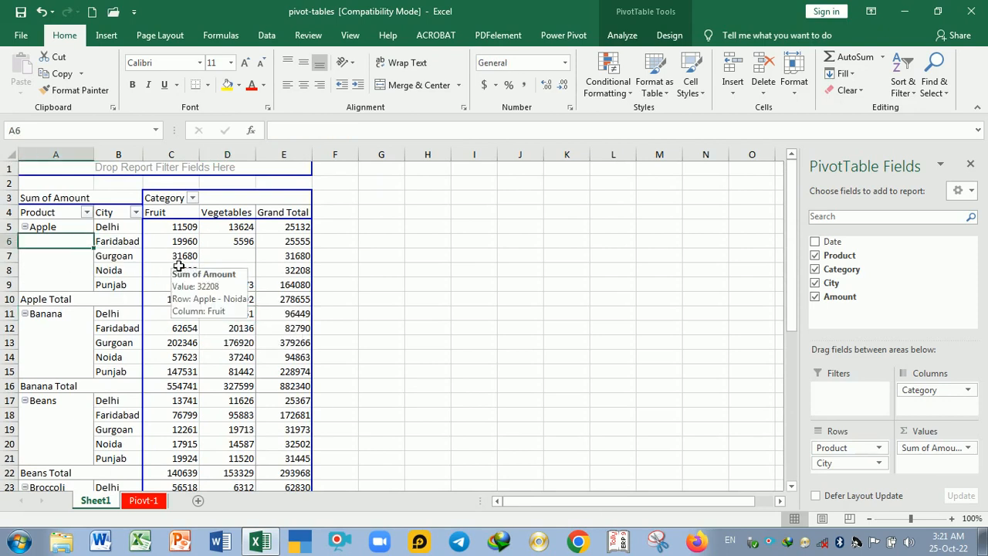
{"action": "left_click", "coordinate": [130, 231]}
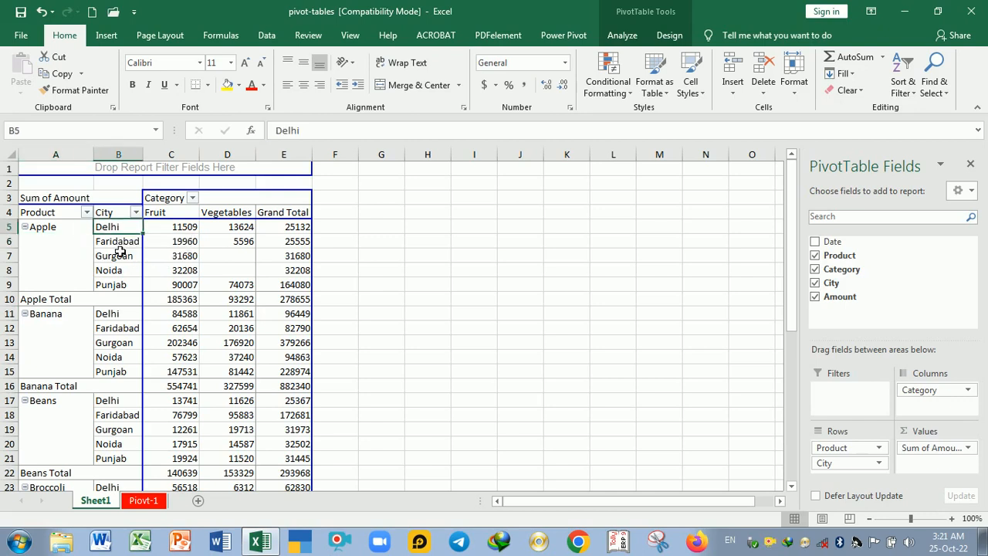
{"action": "left_click", "coordinate": [119, 244]}
{"action": "left_click", "coordinate": [118, 257]}
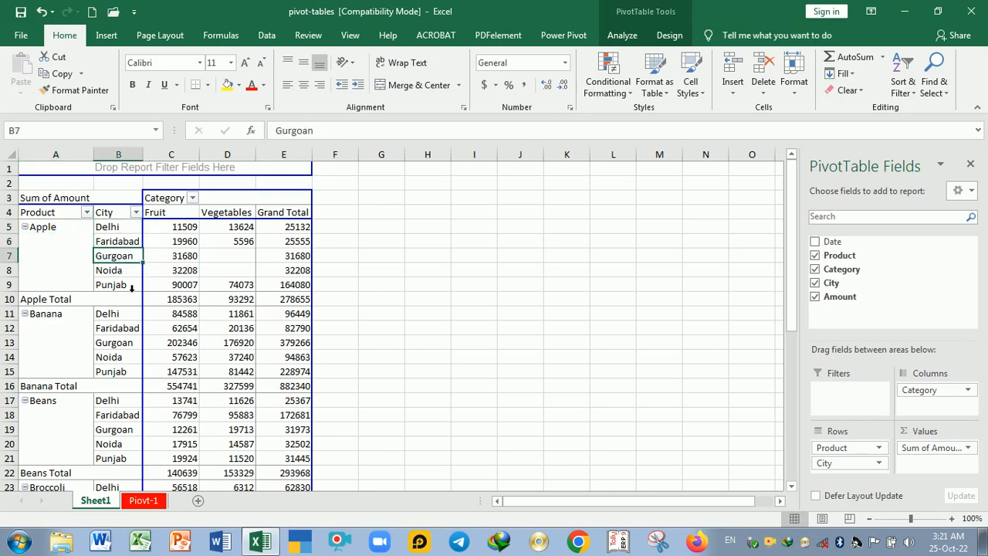
{"action": "left_click", "coordinate": [127, 287]}
{"action": "left_click", "coordinate": [130, 291]}
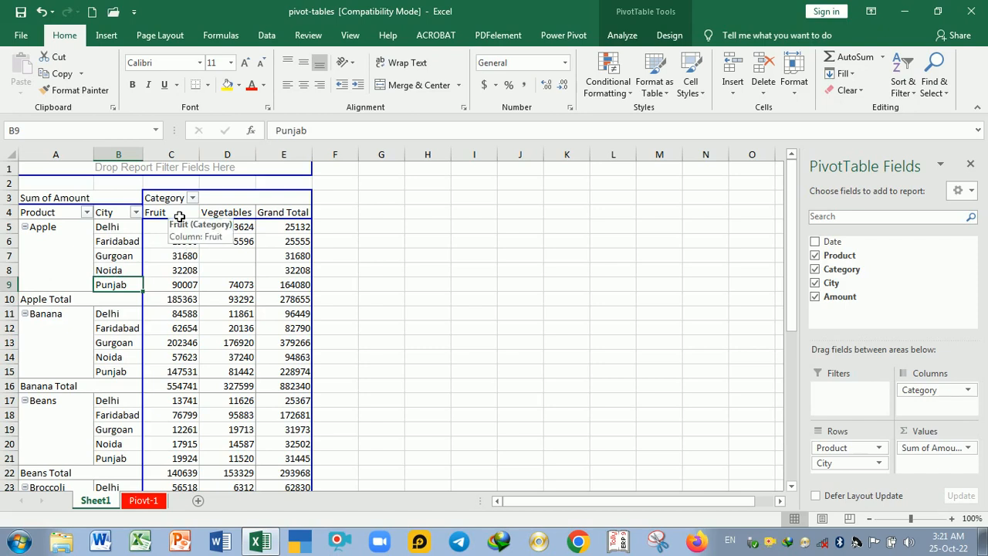
{"action": "left_click", "coordinate": [227, 217]}
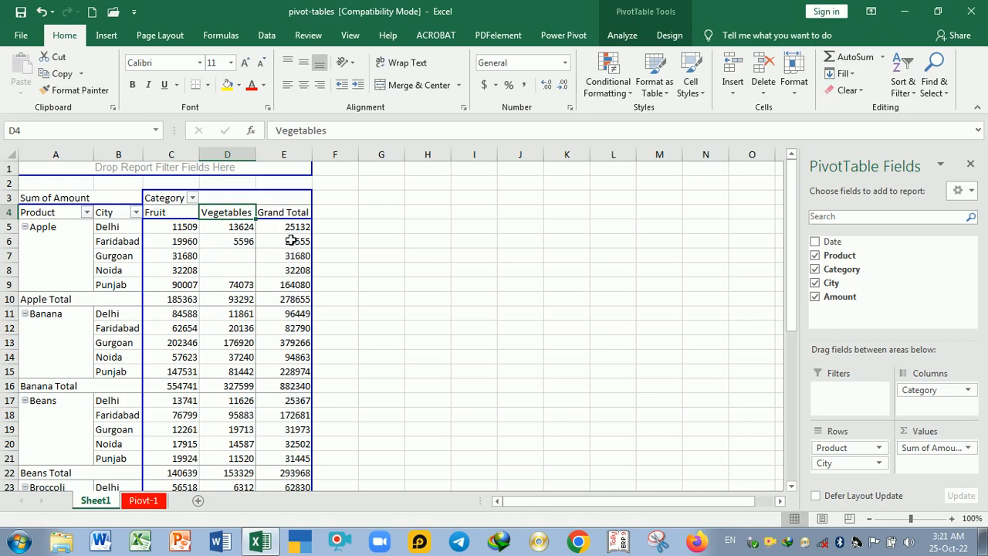
{"action": "mouse_move", "coordinate": [287, 231]}
{"action": "left_click", "coordinate": [181, 227]}
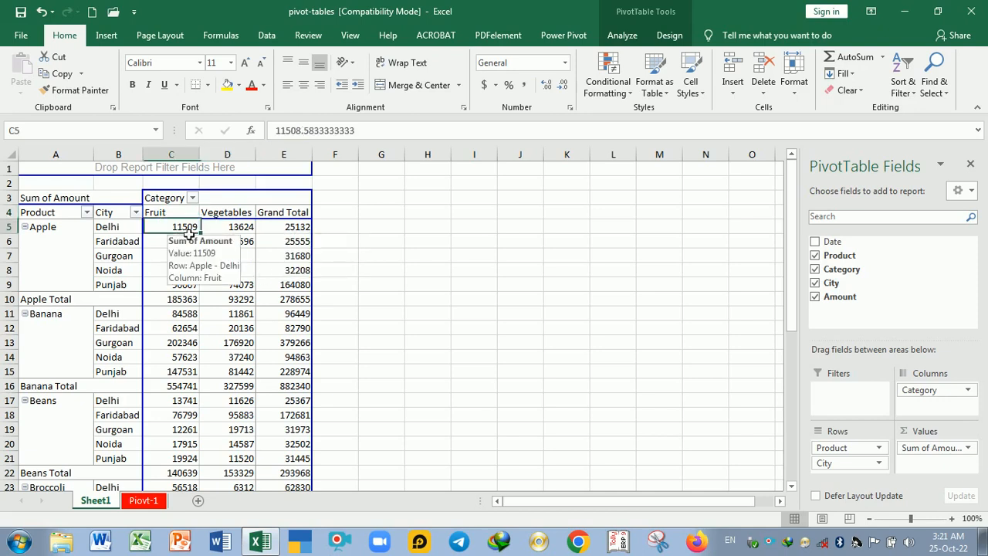
{"action": "left_click_drag", "start_coordinate": [180, 227], "coordinate": [232, 228]}
{"action": "left_click", "coordinate": [283, 230]}
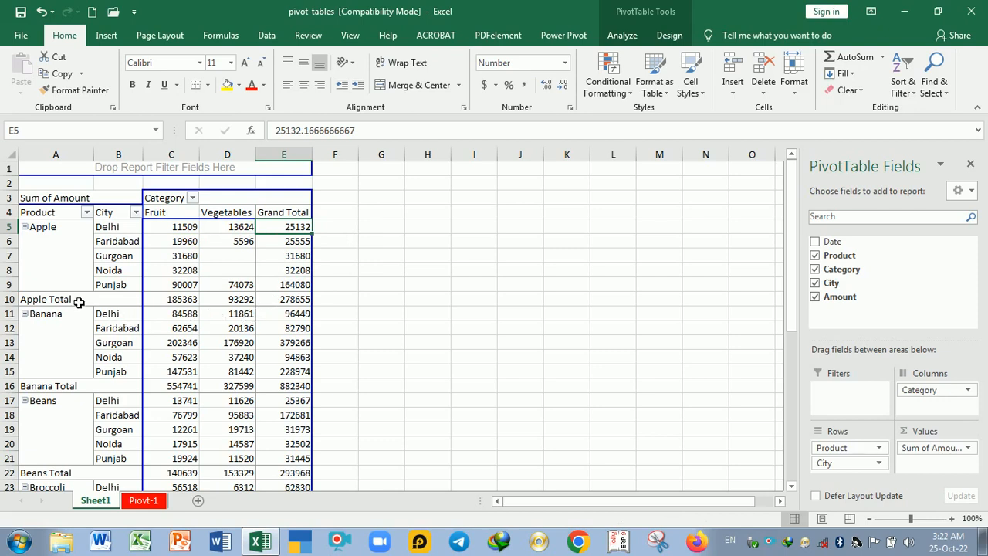
Review the Apple Total row, the other products' subtotals and the empty Vegetables amount for Apple in Noida.
{"action": "left_click_drag", "start_coordinate": [163, 302], "coordinate": [295, 301]}
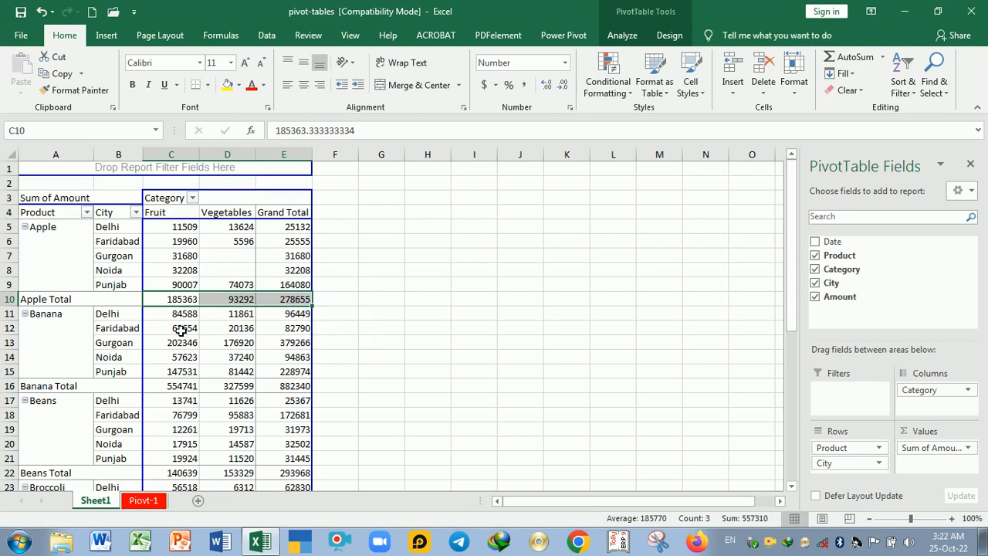
{"action": "scroll", "coordinate": [184, 328], "scroll_direction": "down", "scroll_amount": 5}
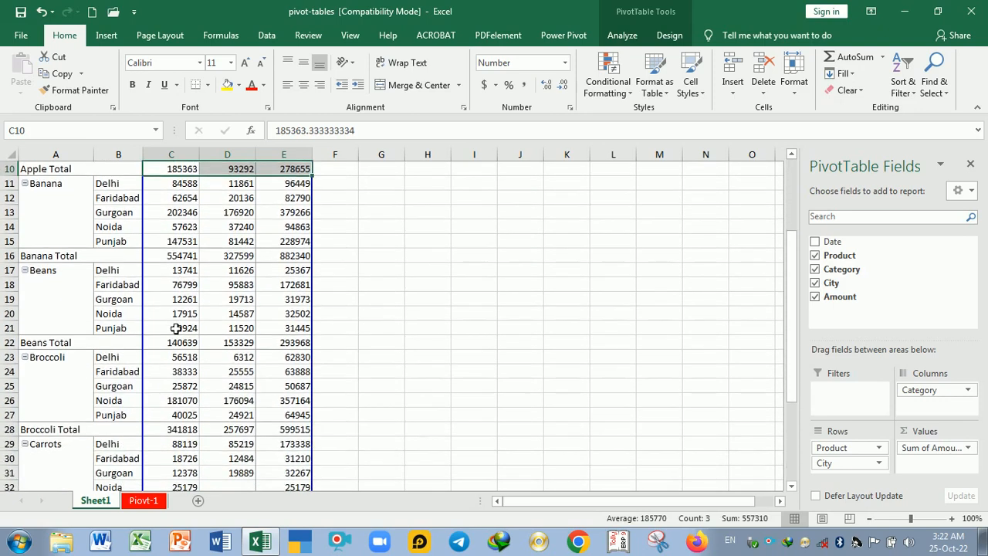
{"action": "scroll", "coordinate": [174, 328], "scroll_direction": "down", "scroll_amount": 2}
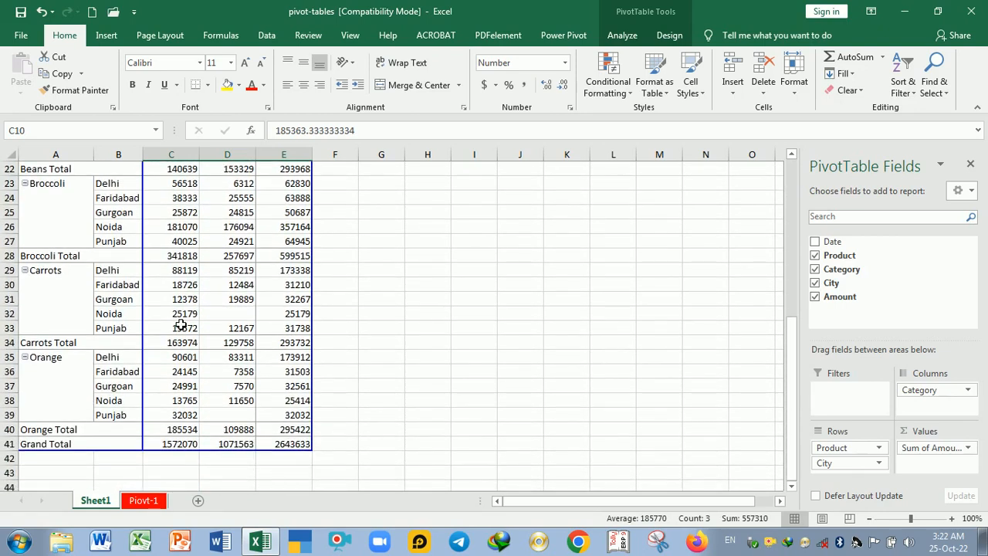
{"action": "scroll", "coordinate": [180, 324], "scroll_direction": "up", "scroll_amount": 7}
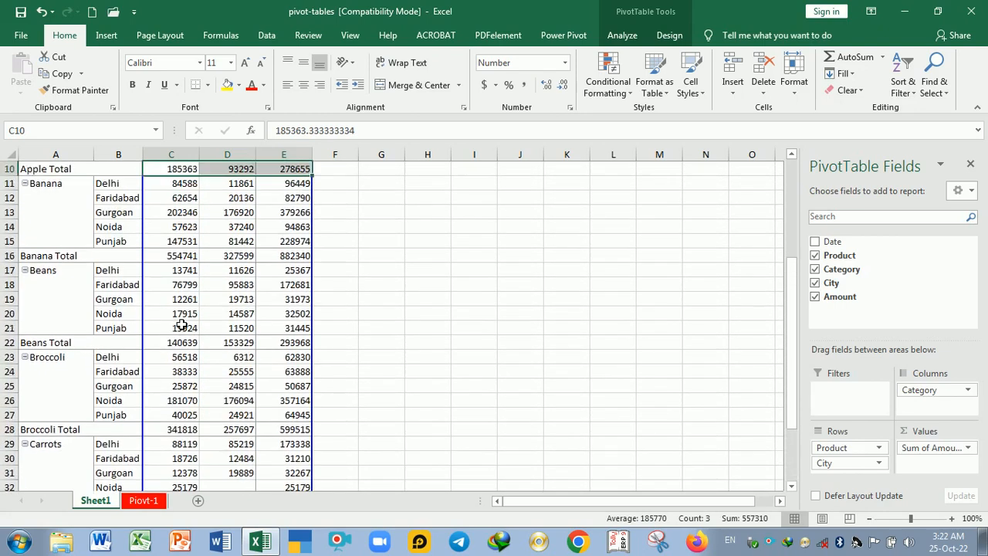
{"action": "scroll", "coordinate": [181, 325], "scroll_direction": "up", "scroll_amount": 1}
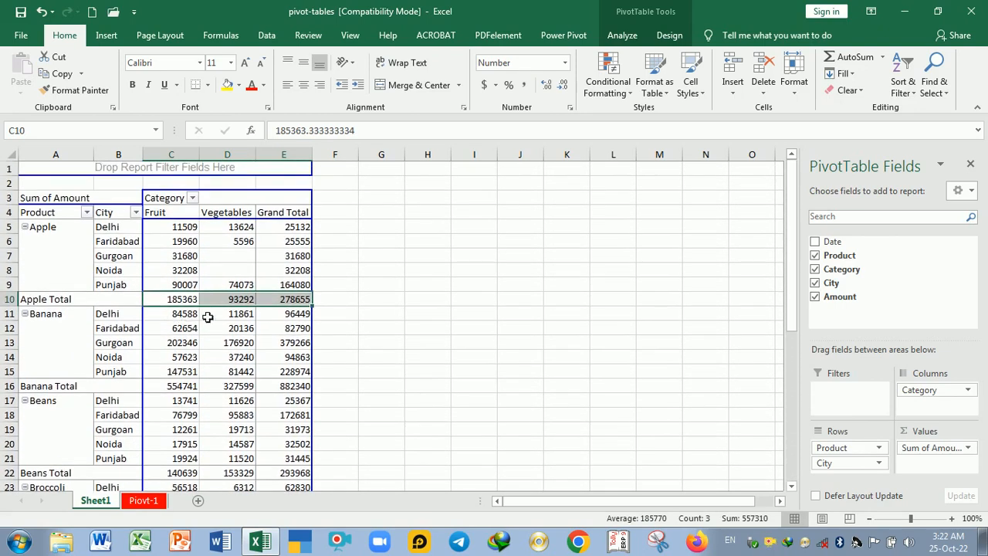
{"action": "left_click", "coordinate": [234, 272]}
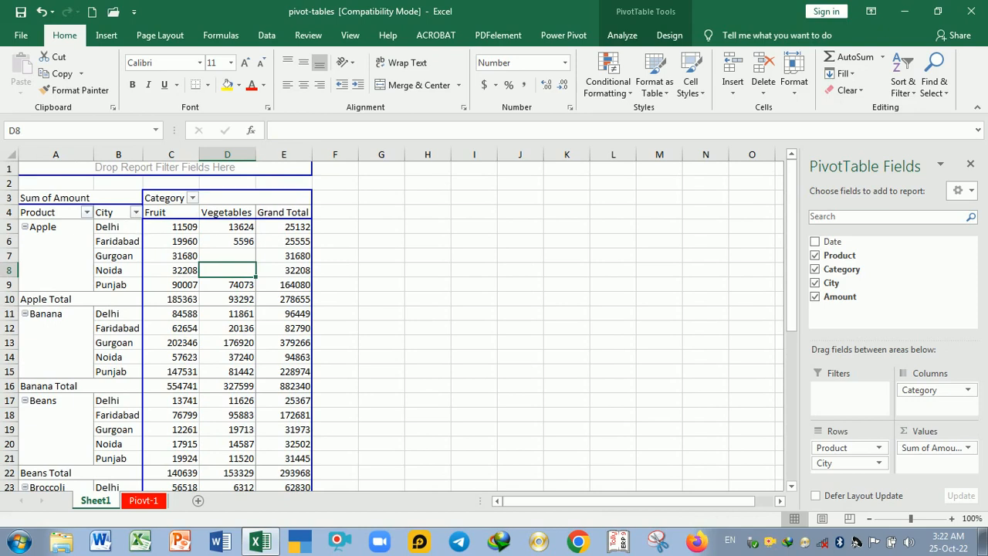
Filter the PivotTable's City field to only Noida and review the amounts per product.
{"action": "left_click", "coordinate": [137, 217]}
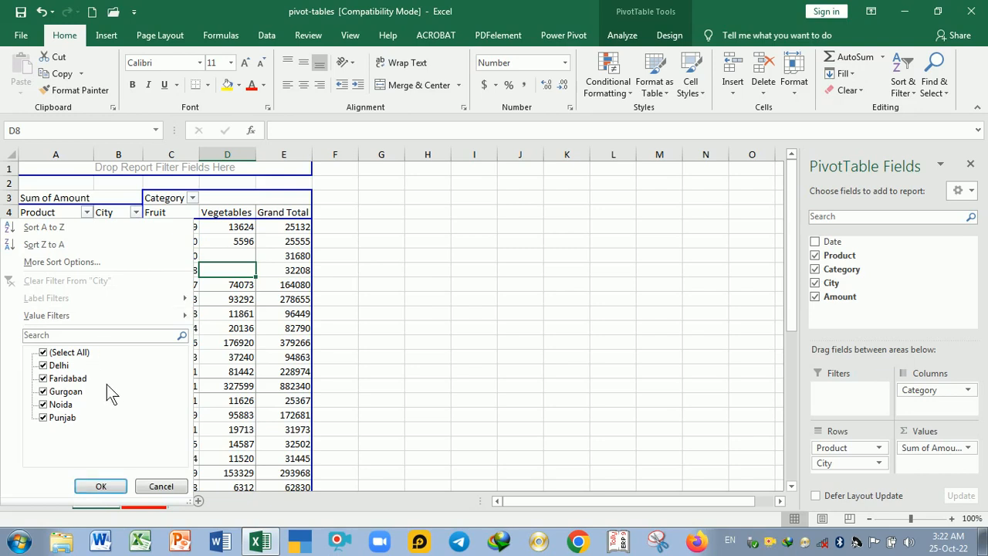
{"action": "left_click", "coordinate": [44, 355]}
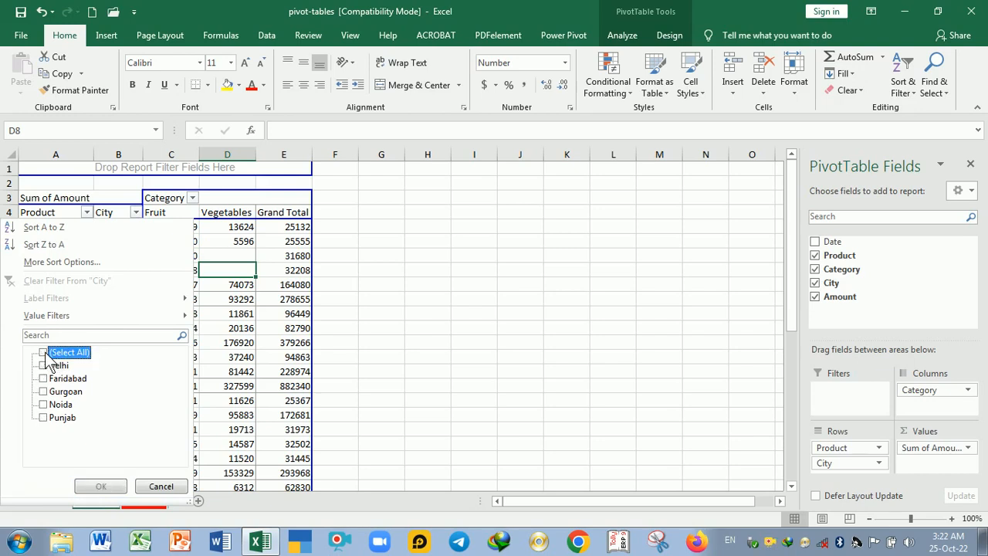
{"action": "left_click", "coordinate": [44, 404]}
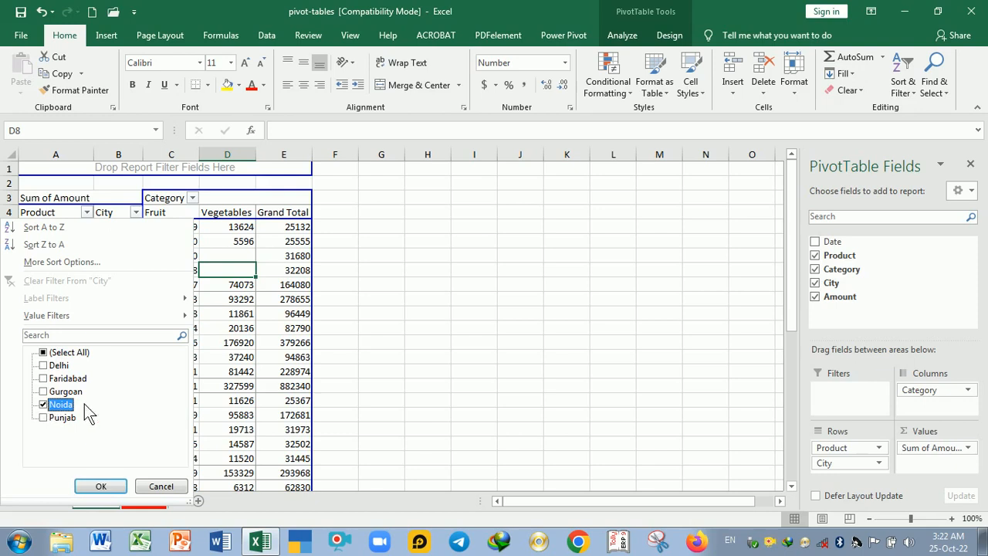
{"action": "left_click", "coordinate": [101, 484]}
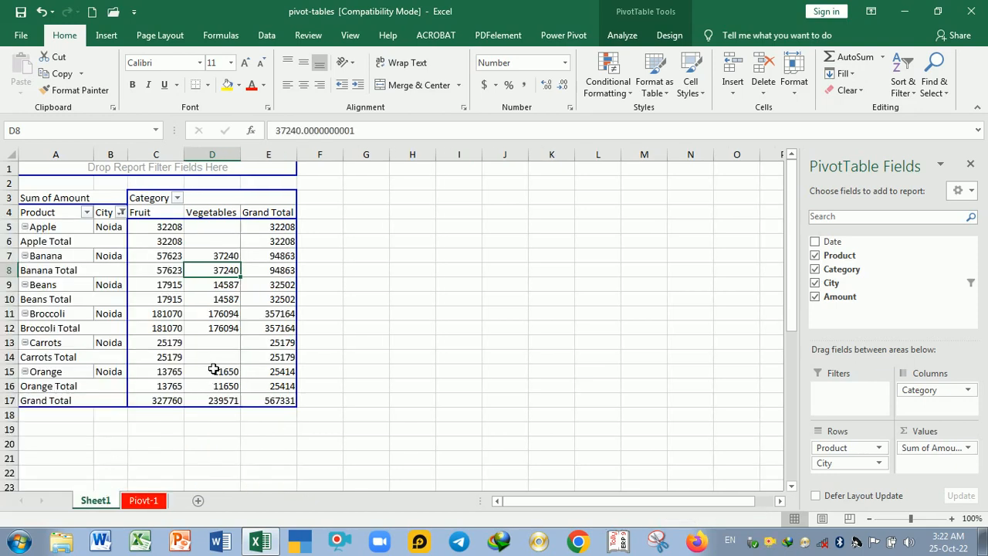
{"action": "left_click", "coordinate": [213, 360]}
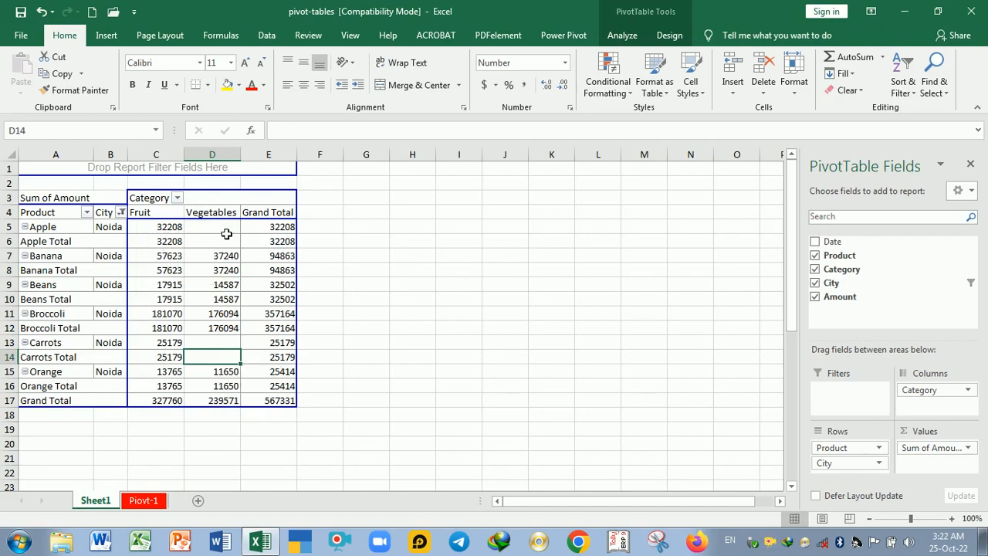
{"action": "mouse_move", "coordinate": [226, 234]}
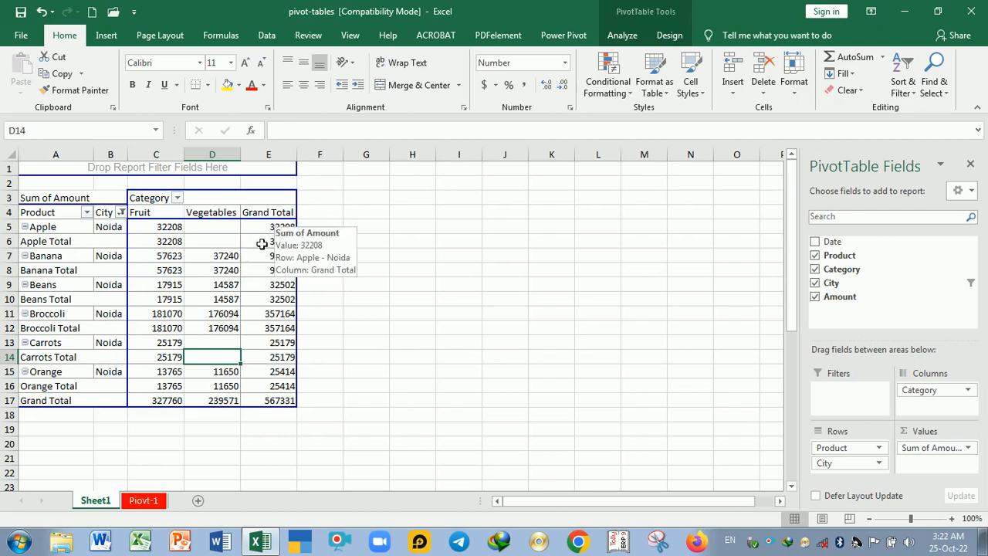
{"action": "mouse_move", "coordinate": [238, 302]}
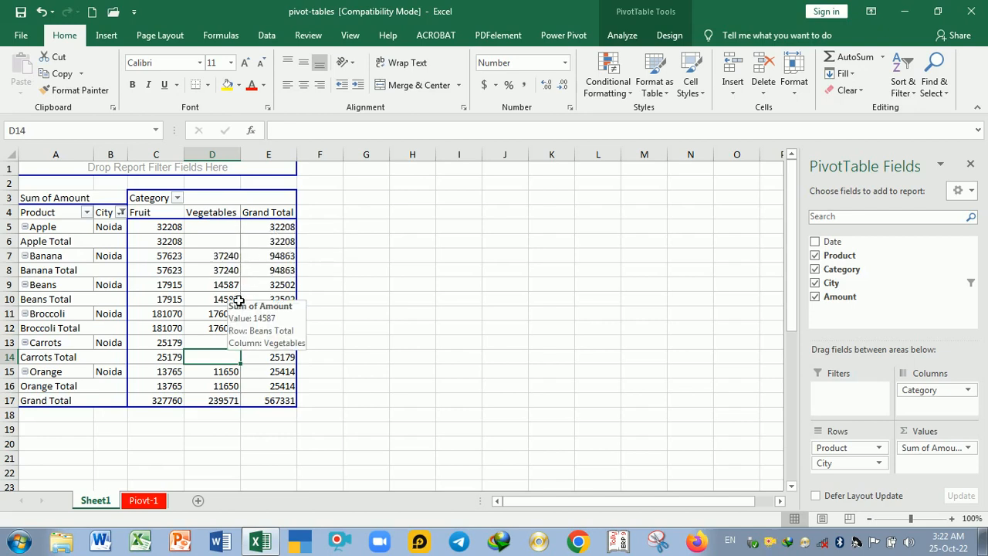
{"action": "mouse_move", "coordinate": [234, 276]}
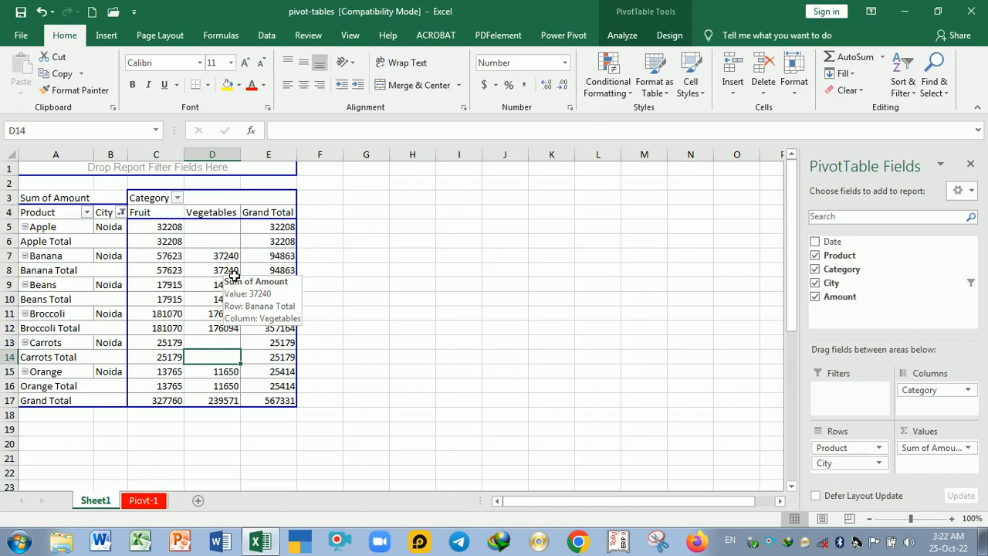
Clear the filter from the PivotTable's City field.
{"action": "left_click", "coordinate": [122, 212]}
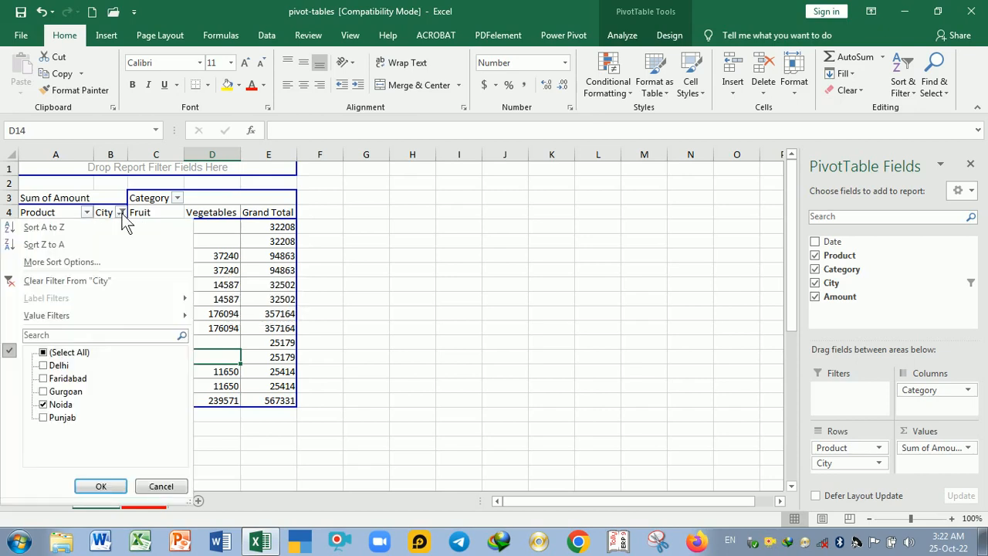
{"action": "left_click", "coordinate": [56, 281]}
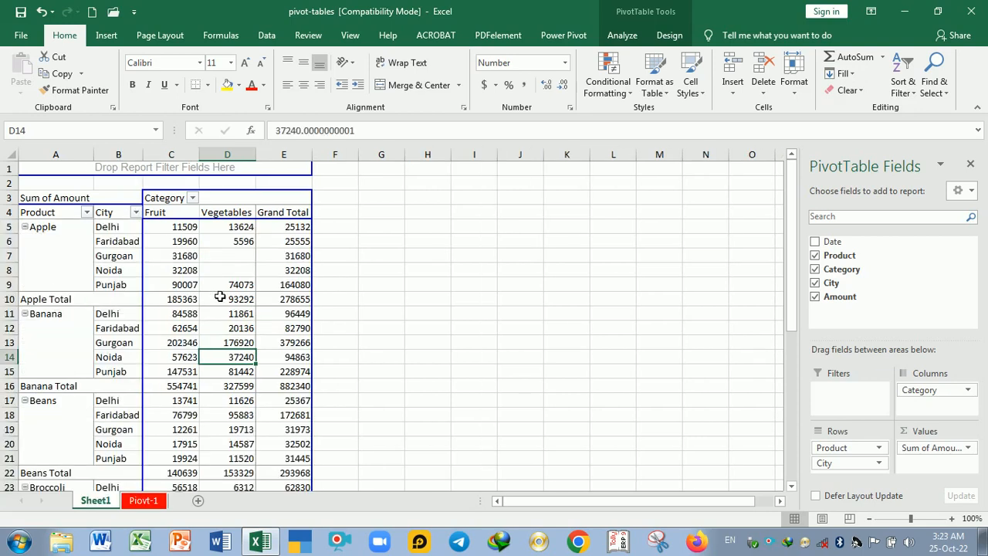
{"action": "scroll", "coordinate": [228, 299], "scroll_direction": "down", "scroll_amount": 4}
{"action": "scroll", "coordinate": [228, 300], "scroll_direction": "up", "scroll_amount": 3}
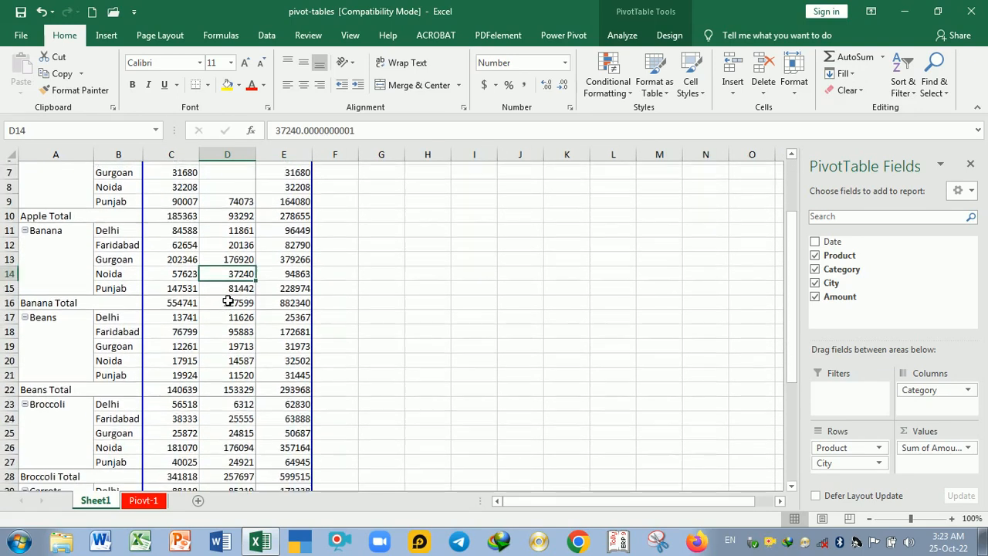
{"action": "scroll", "coordinate": [228, 300], "scroll_direction": "up", "scroll_amount": 1}
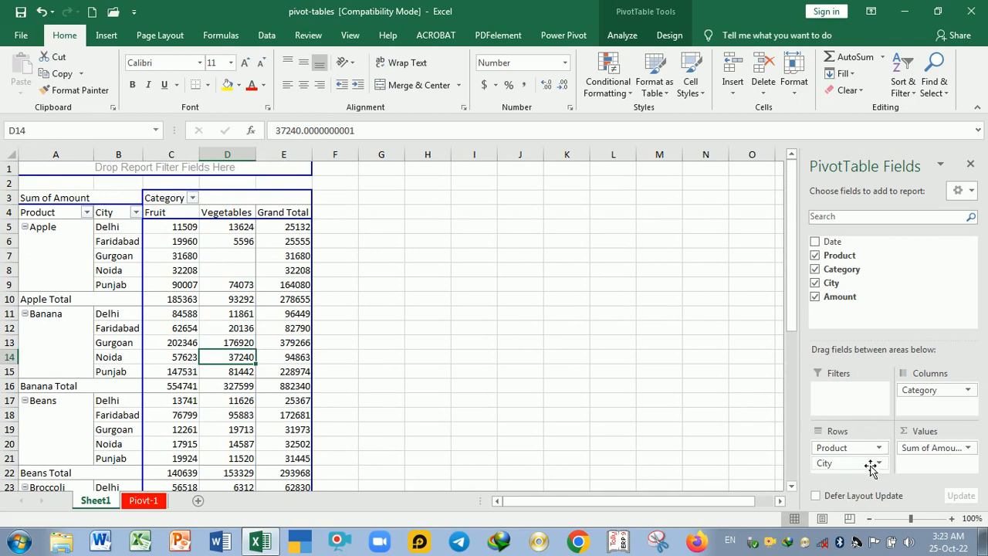
Remove the Category field from the PivotTable and move Product from the rows to the columns.
{"action": "left_click_drag", "start_coordinate": [923, 390], "coordinate": [859, 272]}
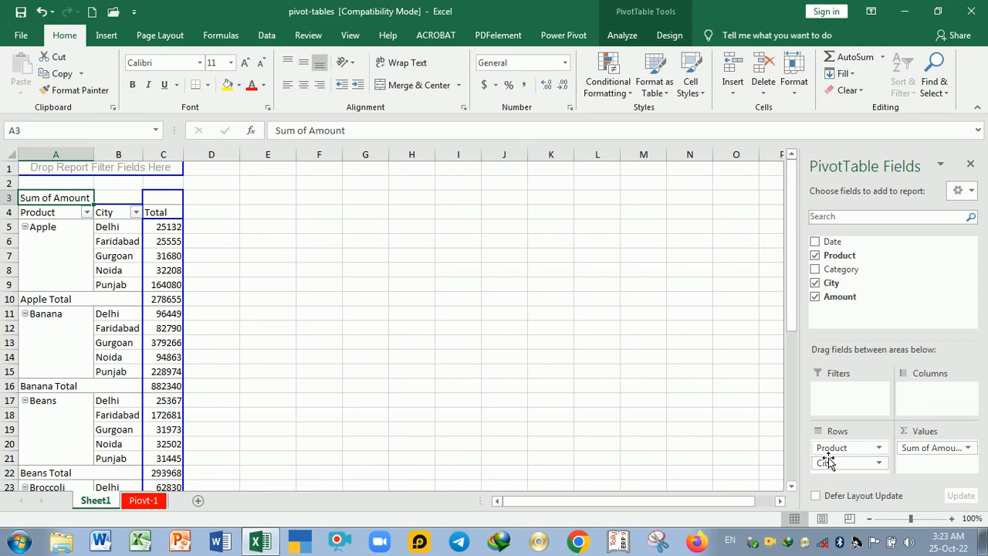
{"action": "left_click_drag", "start_coordinate": [832, 450], "coordinate": [945, 400]}
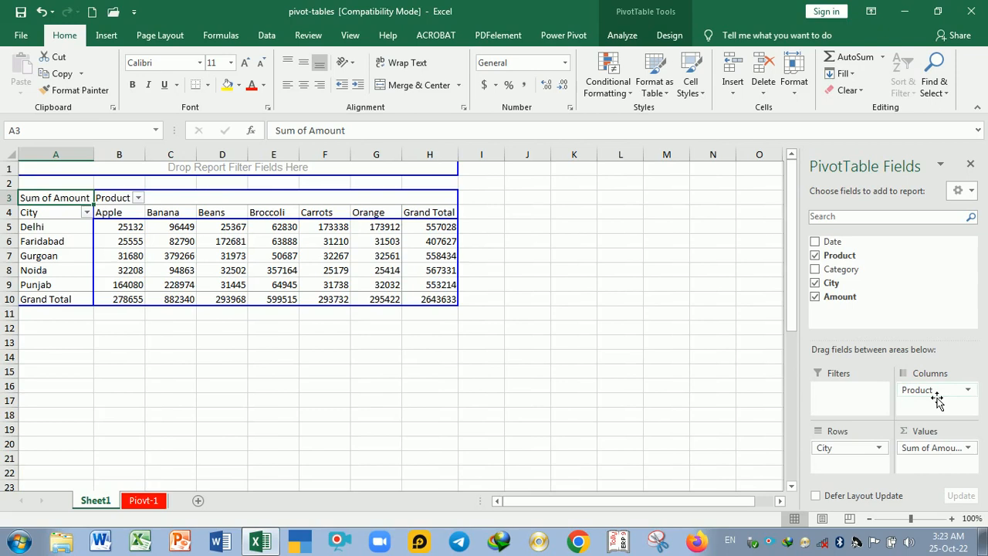
{"action": "left_click", "coordinate": [375, 377]}
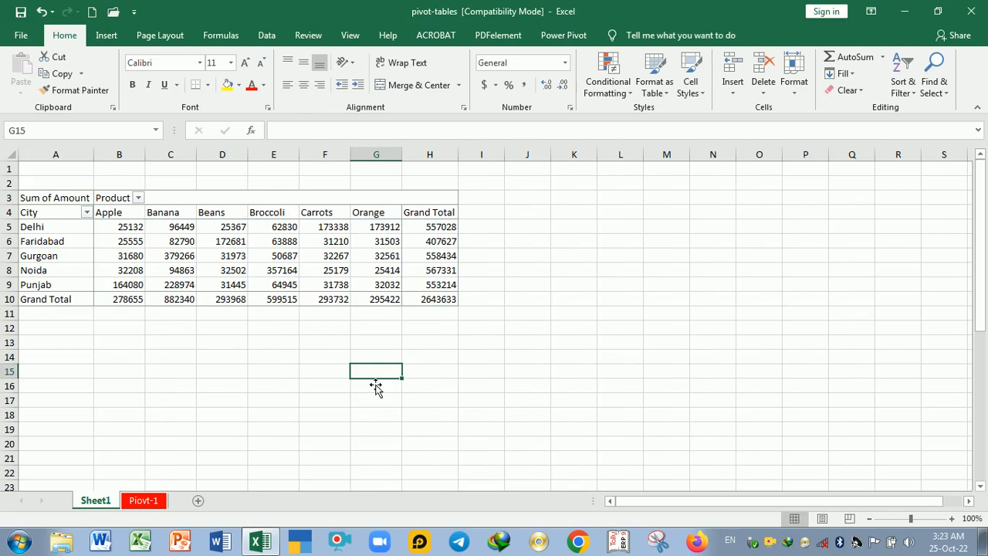
{"action": "left_click", "coordinate": [330, 272]}
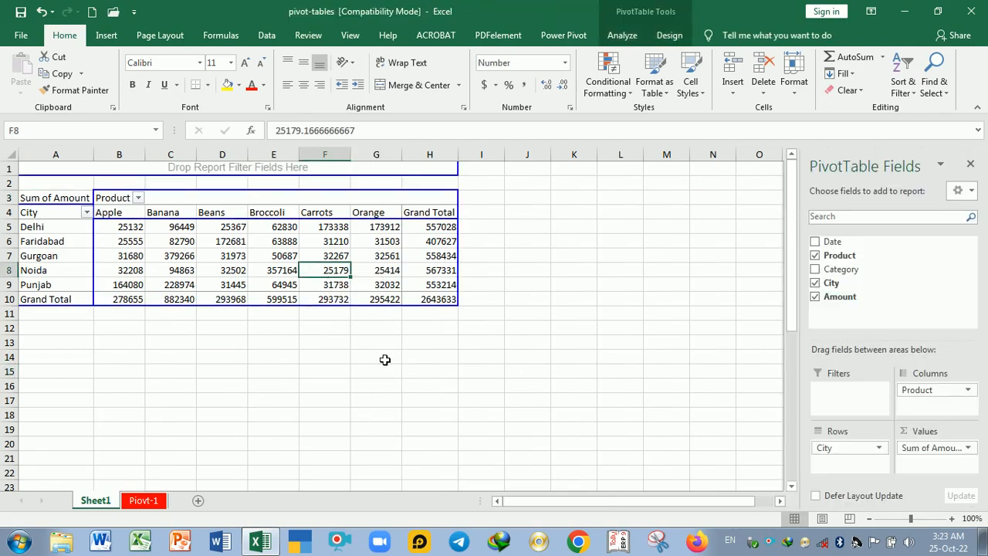
Review the PivotTable's overall grand total and the product amounts for each city.
{"action": "left_click", "coordinate": [430, 304]}
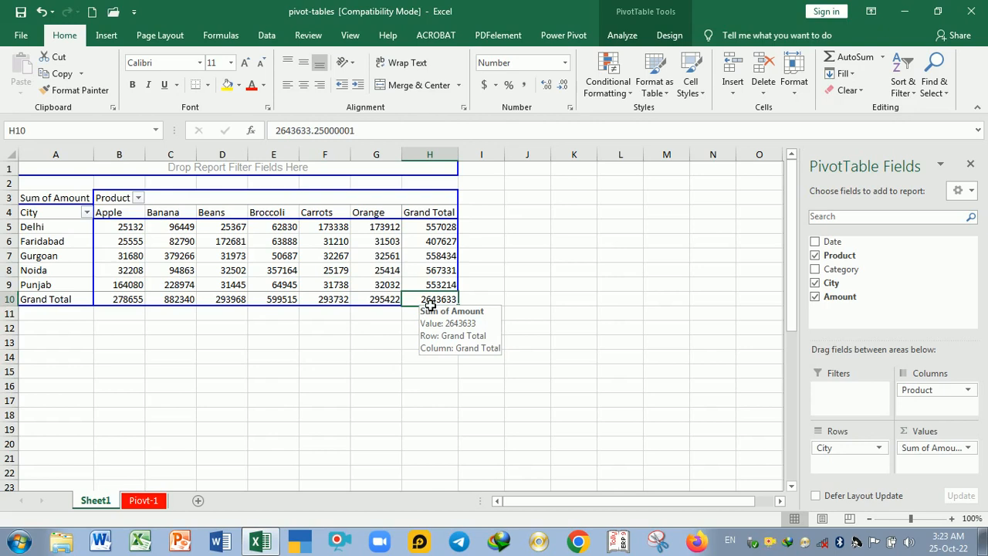
{"action": "left_click", "coordinate": [287, 257]}
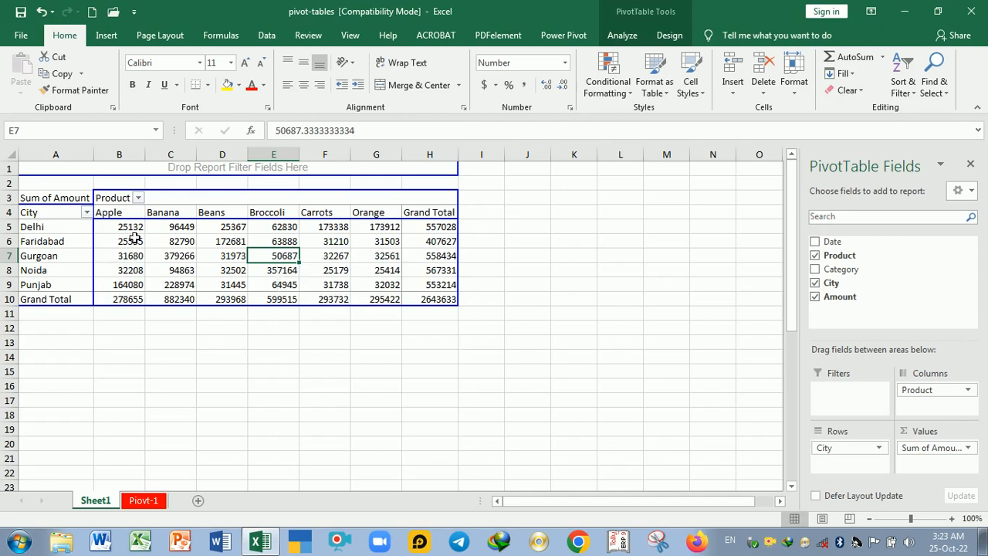
{"action": "left_click_drag", "start_coordinate": [132, 229], "coordinate": [417, 293]}
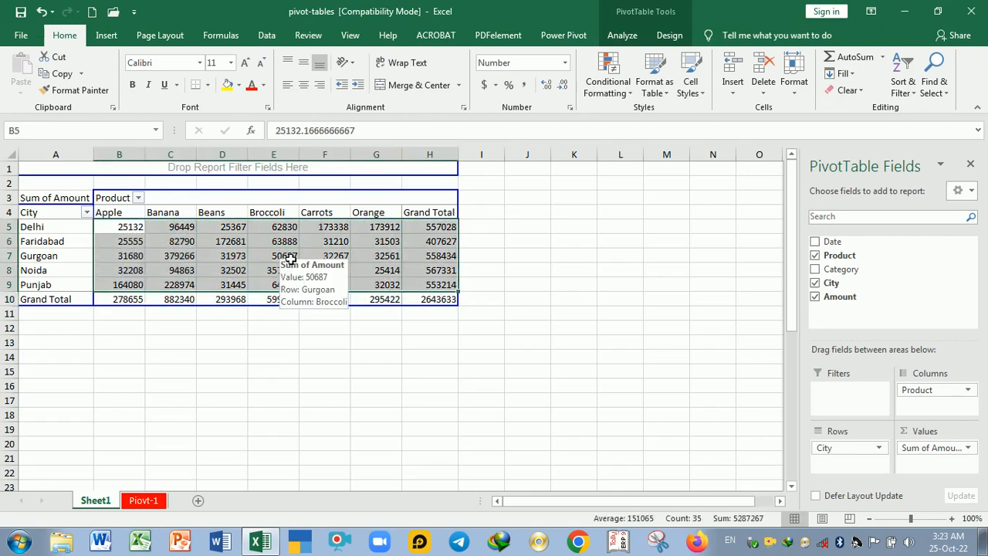
{"action": "left_click", "coordinate": [285, 258]}
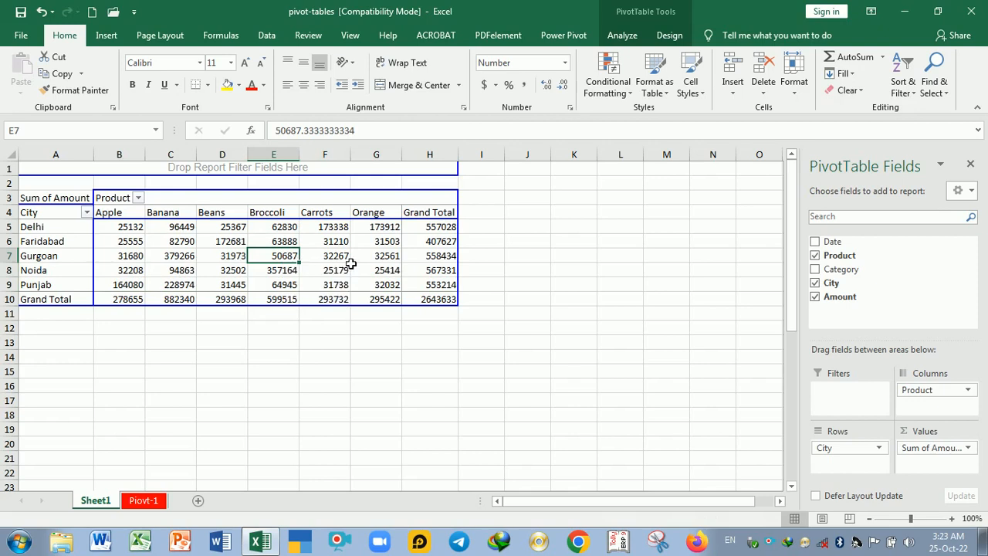
{"action": "left_click", "coordinate": [338, 257]}
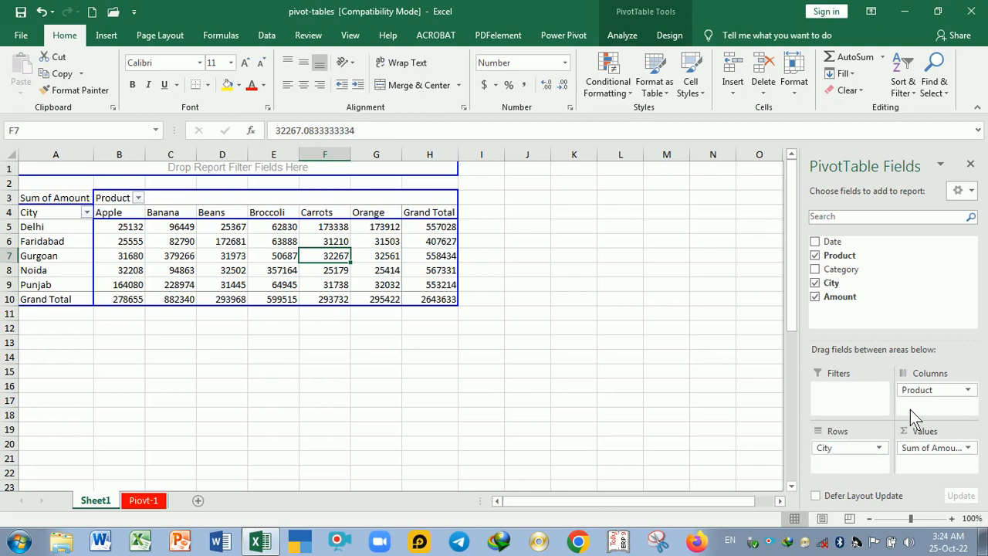
Swap the PivotTable fields so that Product is in the rows and City is in the columns.
{"action": "left_click_drag", "start_coordinate": [919, 401], "coordinate": [831, 468]}
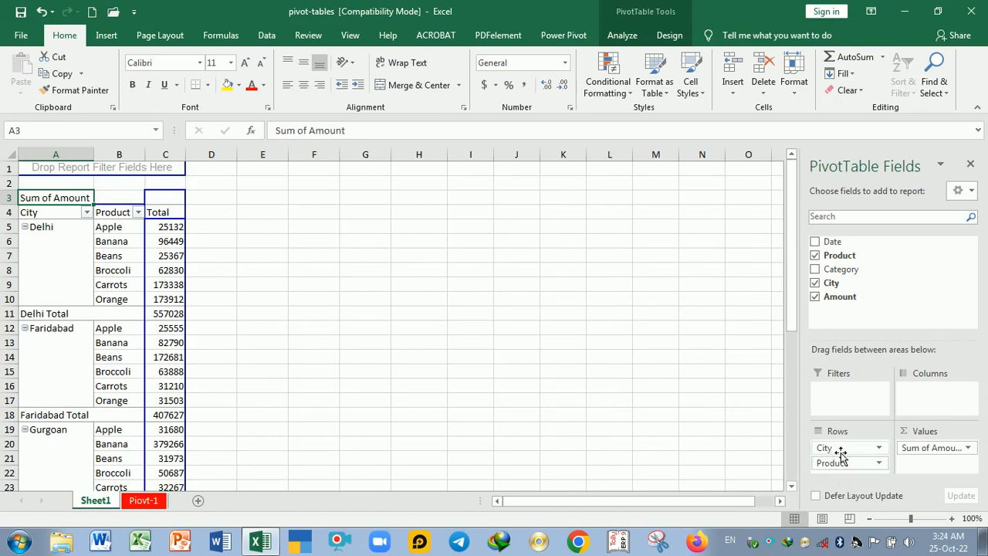
{"action": "left_click_drag", "start_coordinate": [833, 449], "coordinate": [847, 477]}
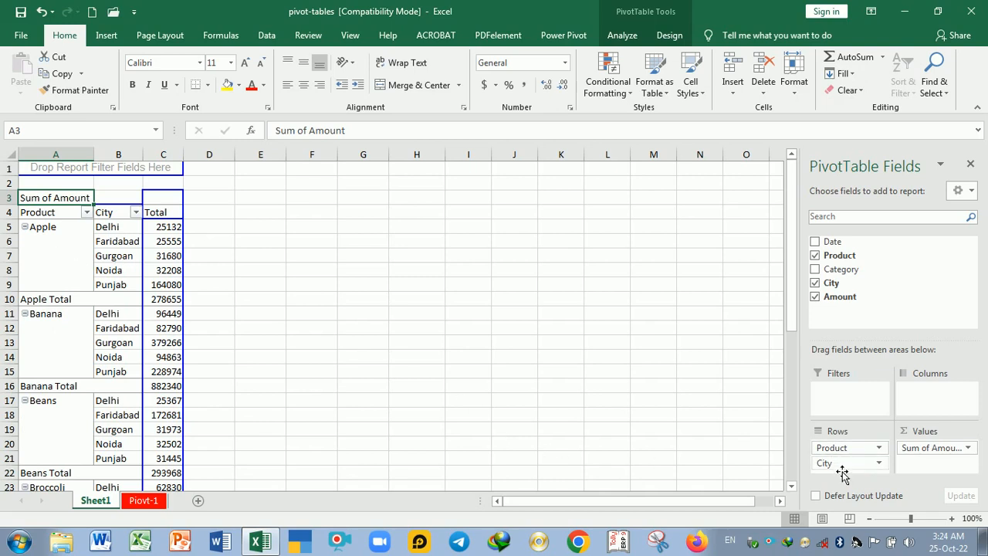
{"action": "left_click_drag", "start_coordinate": [843, 472], "coordinate": [923, 395]}
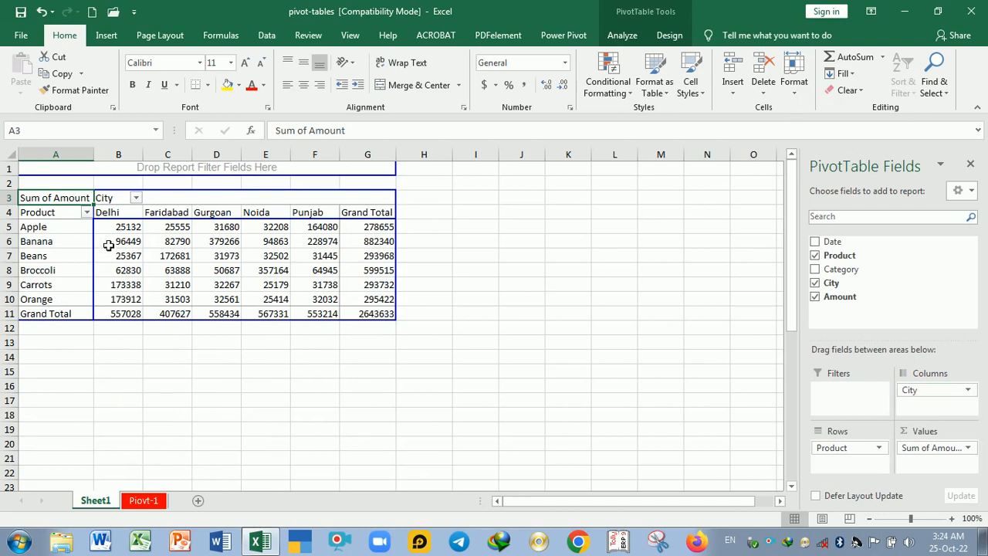
Review the Delhi and Faridabad product amounts, each city's grand total and the overall total.
{"action": "left_click_drag", "start_coordinate": [123, 221], "coordinate": [123, 301]}
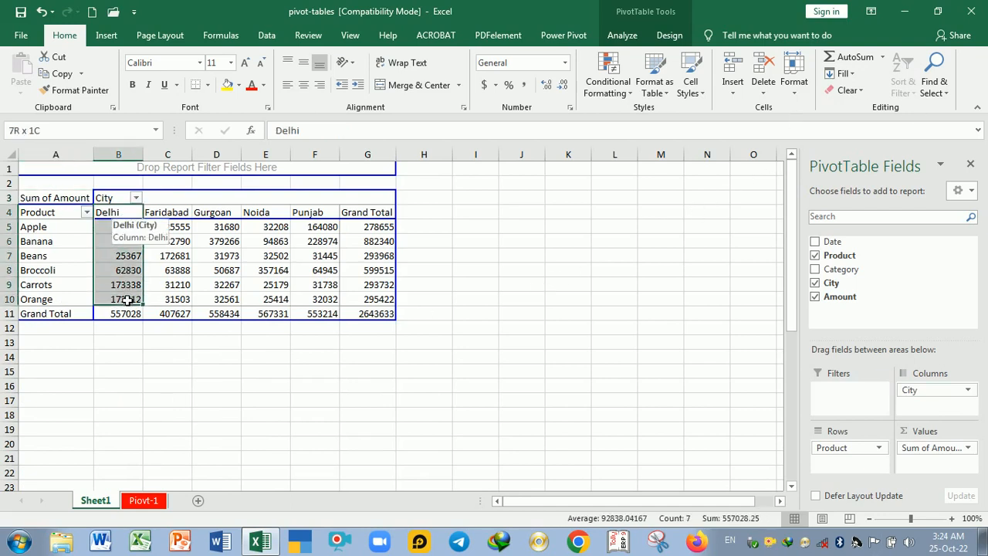
{"action": "left_click_drag", "start_coordinate": [177, 217], "coordinate": [174, 301]}
{"action": "left_click", "coordinate": [133, 315]}
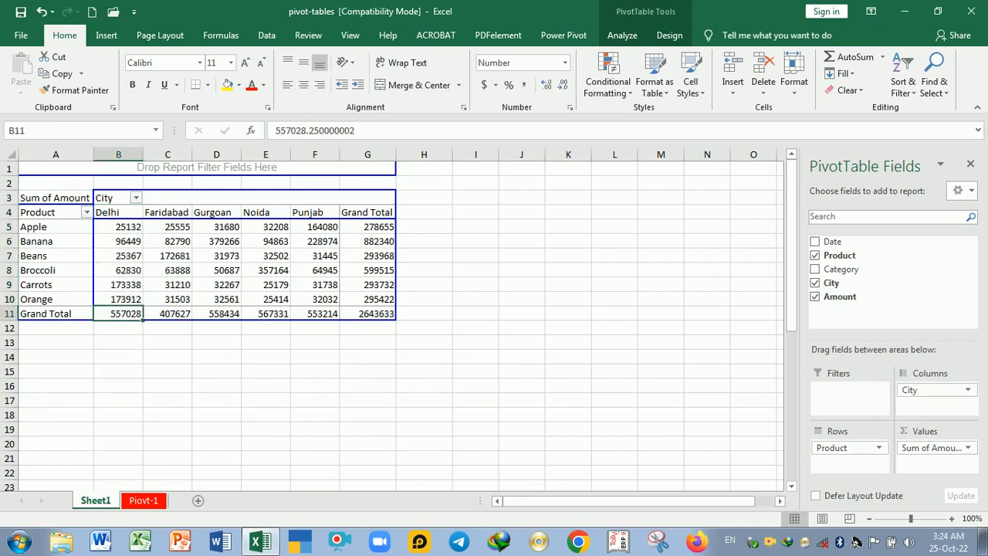
{"action": "left_click", "coordinate": [174, 316]}
{"action": "left_click", "coordinate": [218, 317]}
{"action": "left_click", "coordinate": [266, 317]}
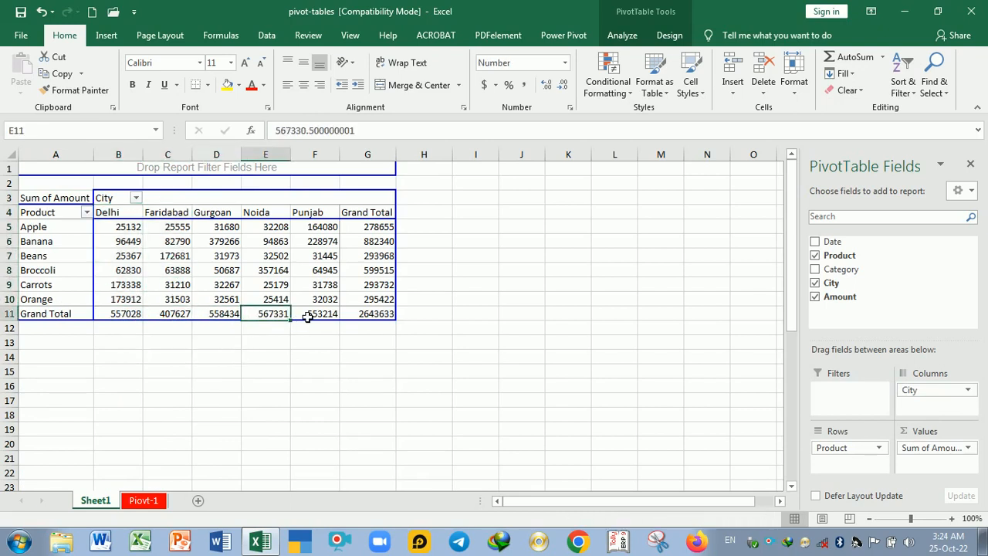
{"action": "left_click", "coordinate": [315, 316]}
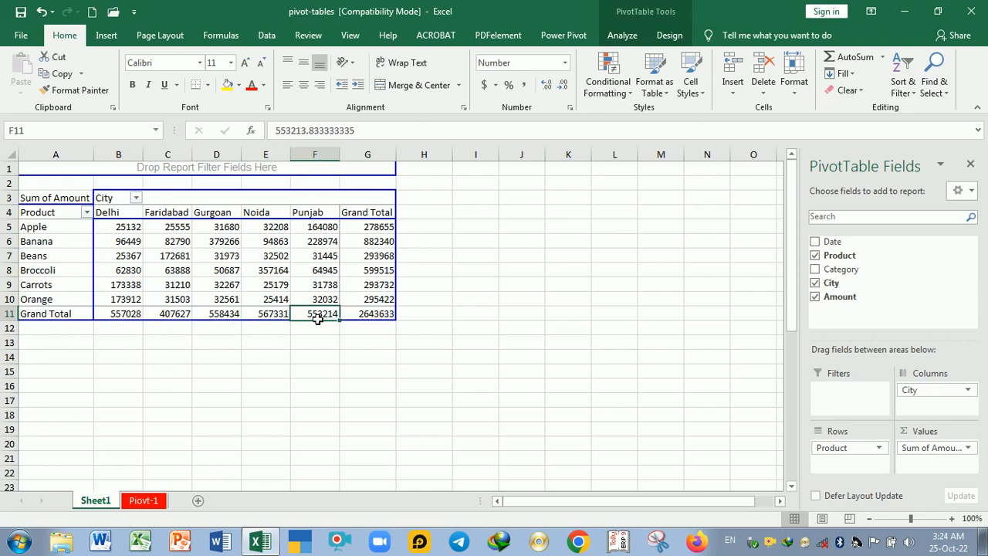
{"action": "left_click", "coordinate": [379, 316]}
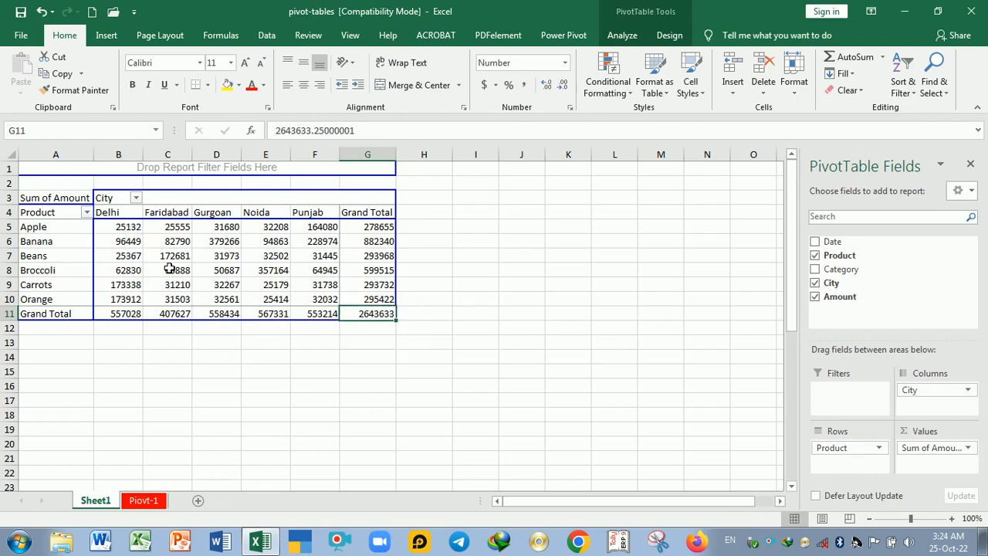
{"action": "mouse_move", "coordinate": [169, 267]}
{"action": "mouse_move", "coordinate": [132, 235]}
{"action": "left_click", "coordinate": [181, 243]}
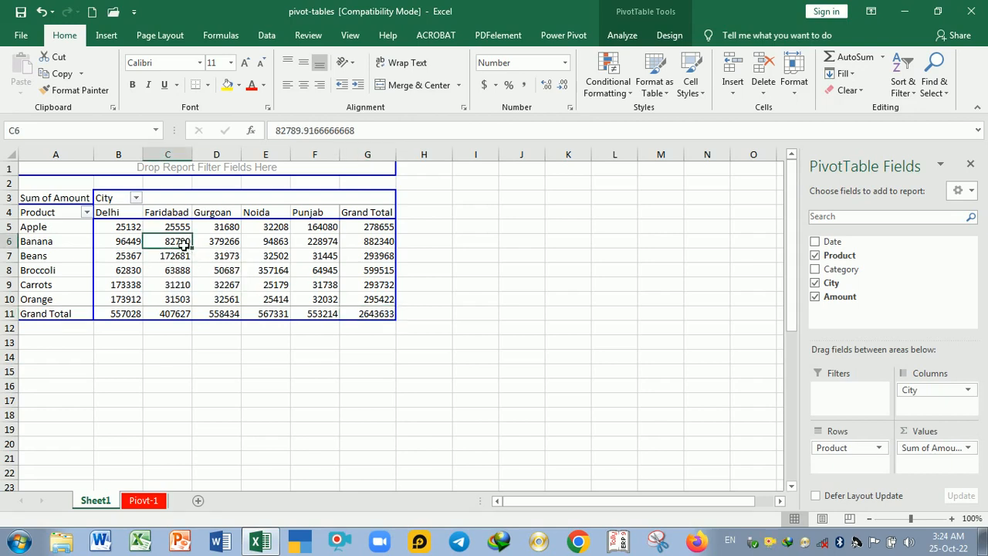
{"action": "right_click", "coordinate": [183, 244]}
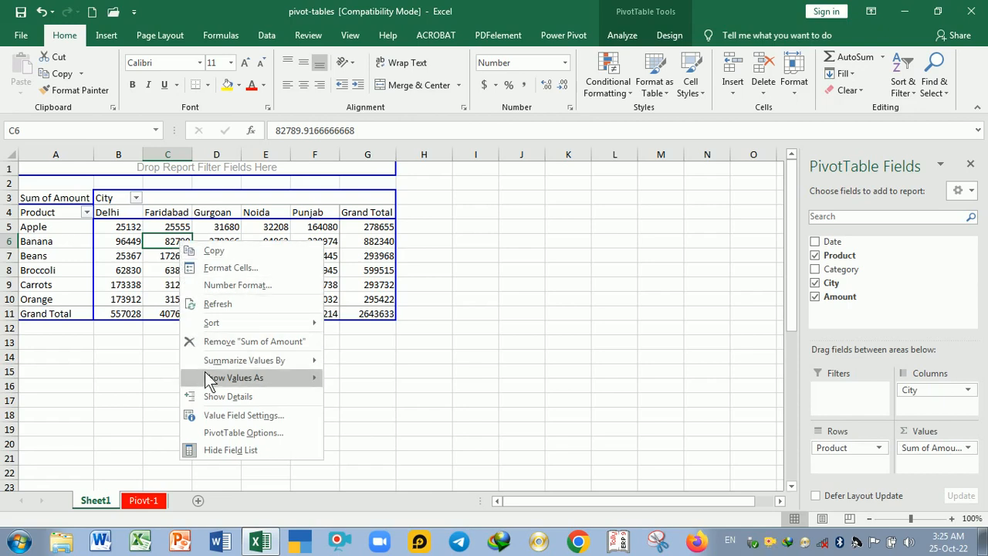
{"action": "left_click", "coordinate": [246, 433]}
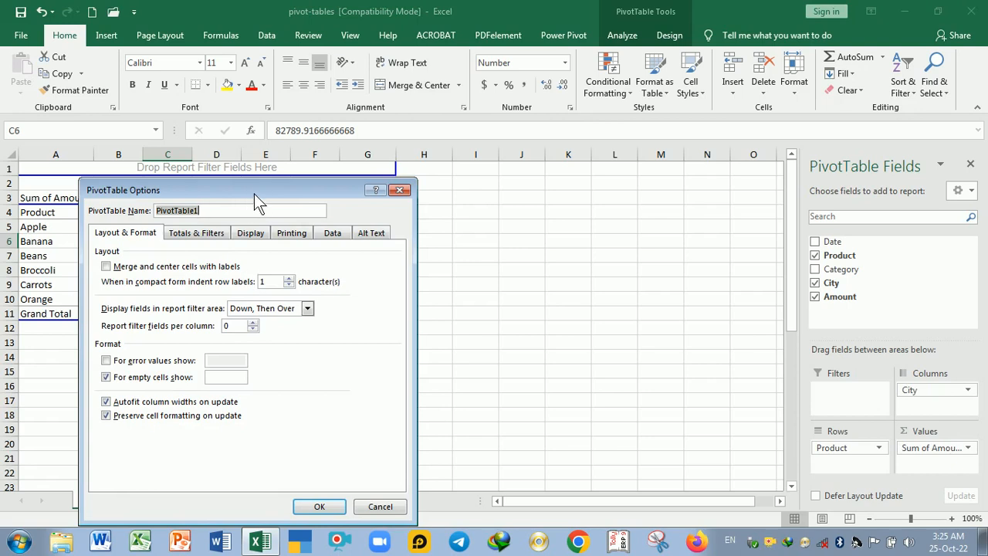
{"action": "left_click_drag", "start_coordinate": [254, 193], "coordinate": [576, 176]}
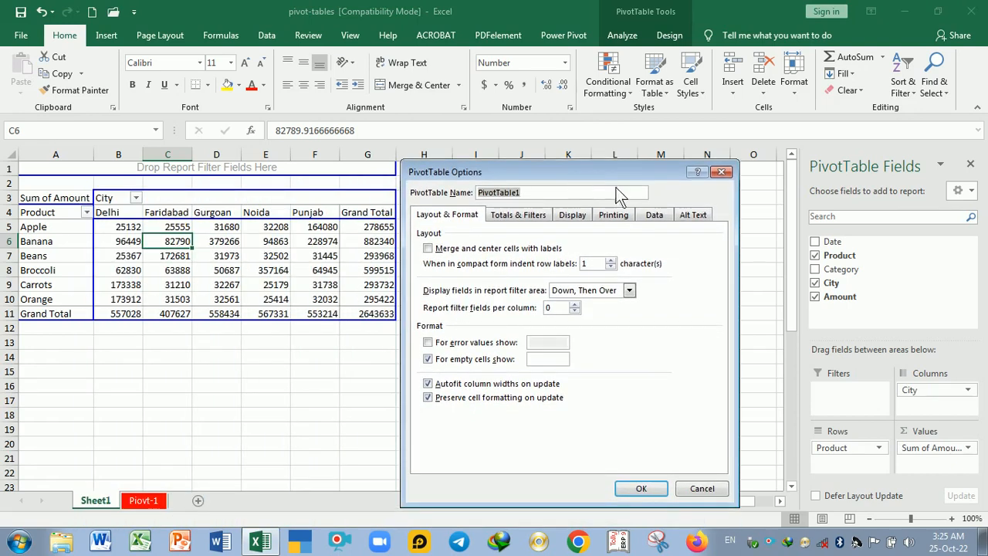
{"action": "left_click", "coordinate": [722, 172]}
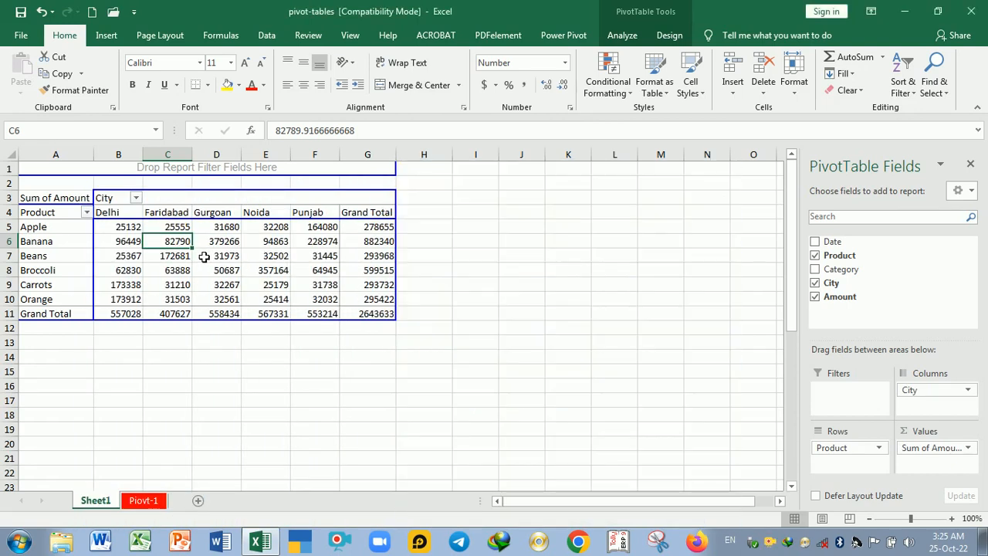
Summarize the PivotTable's Amount values by Count and review the overall, Apple and Banana counts.
{"action": "right_click", "coordinate": [178, 243]}
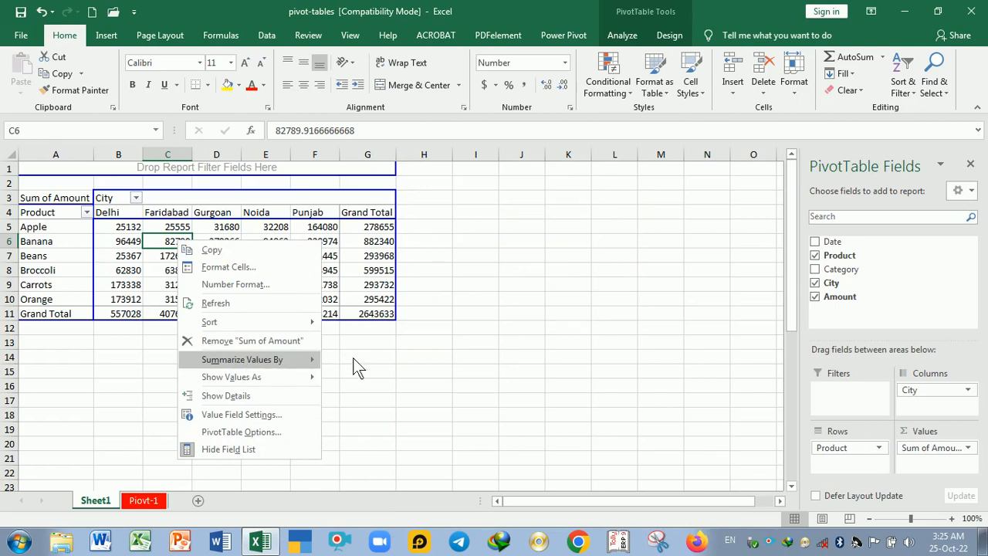
{"action": "left_click", "coordinate": [352, 380]}
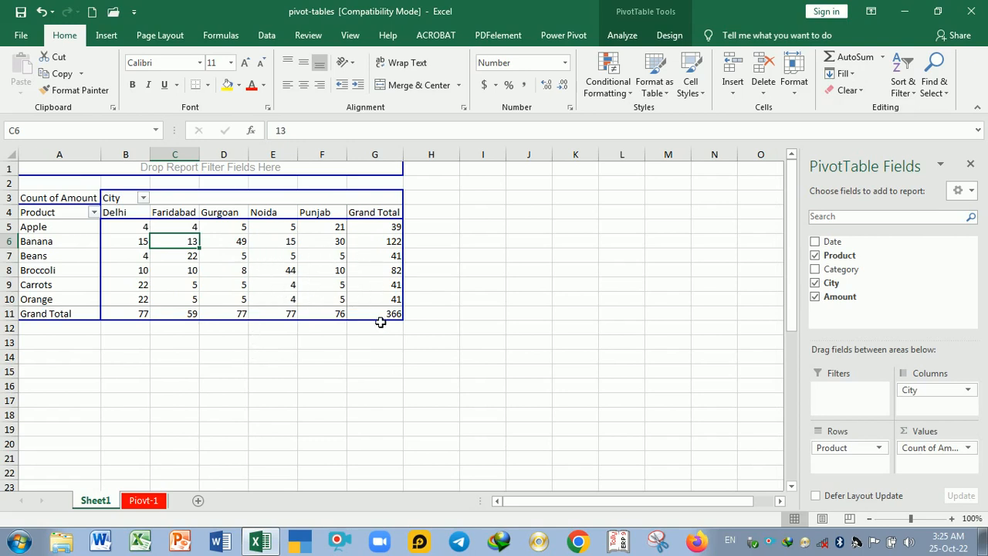
{"action": "left_click", "coordinate": [380, 318]}
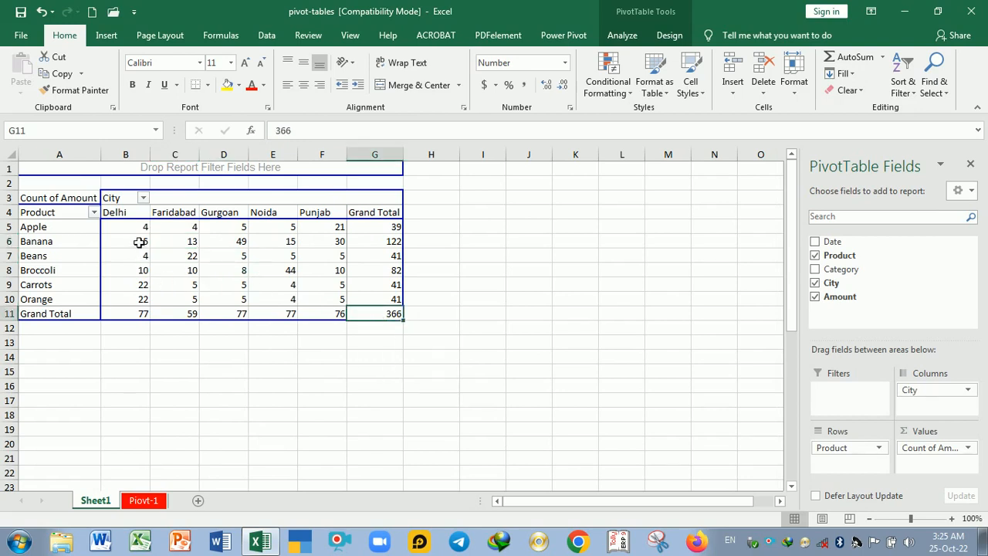
{"action": "left_click", "coordinate": [178, 229]}
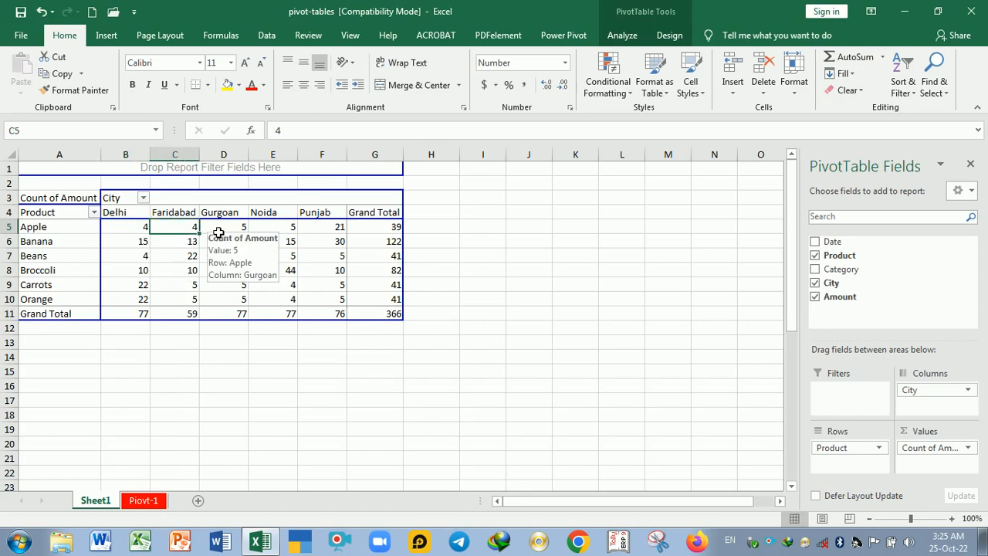
{"action": "left_click", "coordinate": [218, 231]}
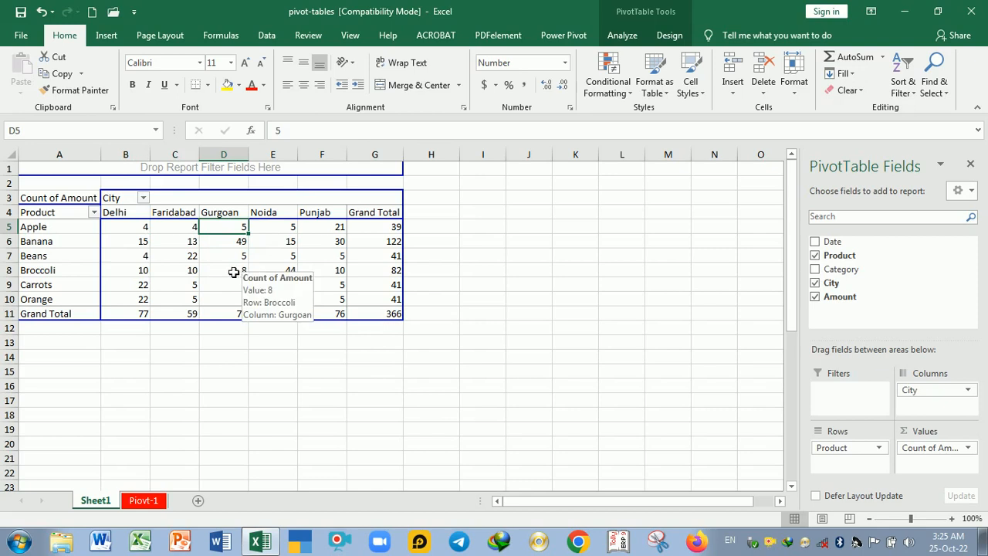
{"action": "left_click", "coordinate": [234, 248]}
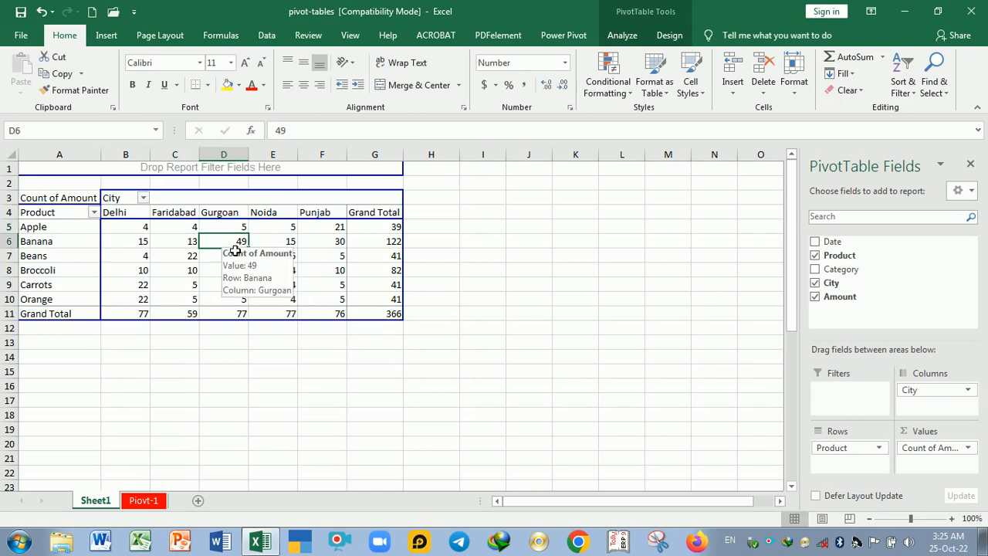
Try Sum, Count and Average in the Amount field's value settings, and apply Max as the summary calculation.
{"action": "right_click", "coordinate": [237, 245]}
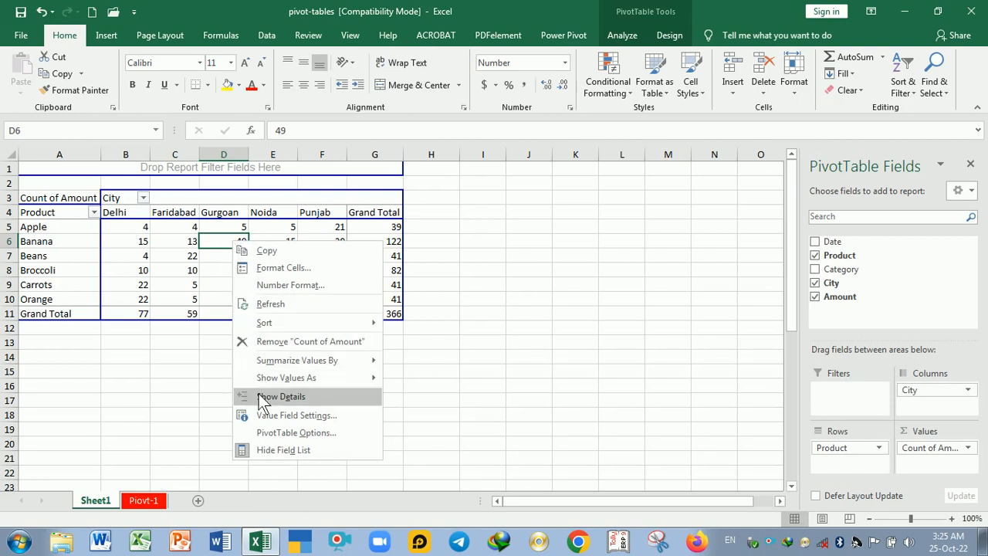
{"action": "left_click", "coordinate": [302, 419]}
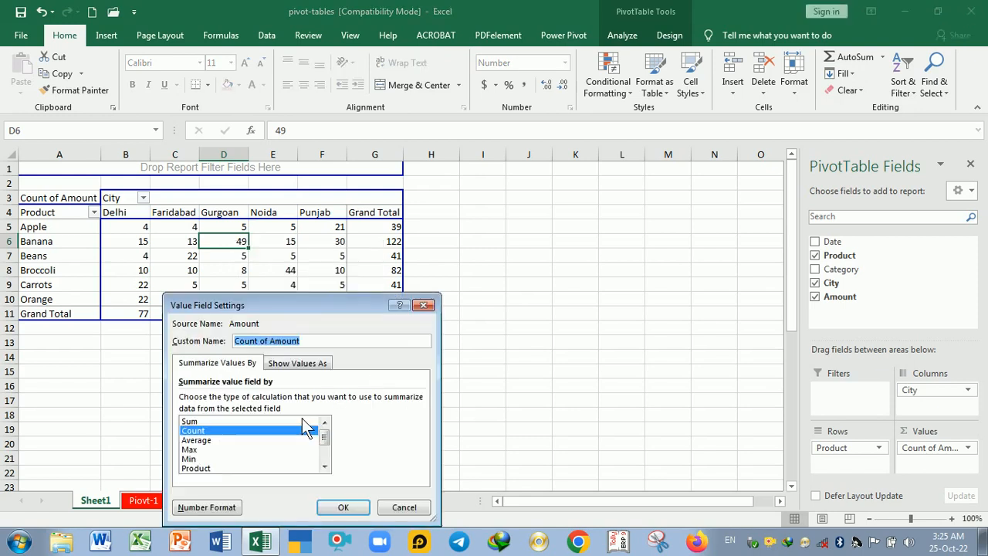
{"action": "left_click_drag", "start_coordinate": [293, 305], "coordinate": [572, 186]}
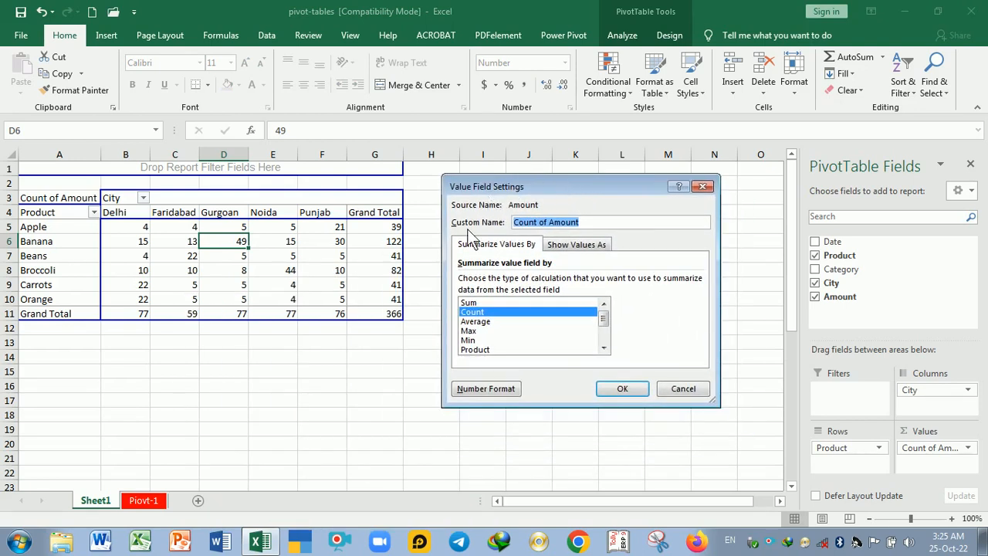
{"action": "left_click", "coordinate": [473, 303]}
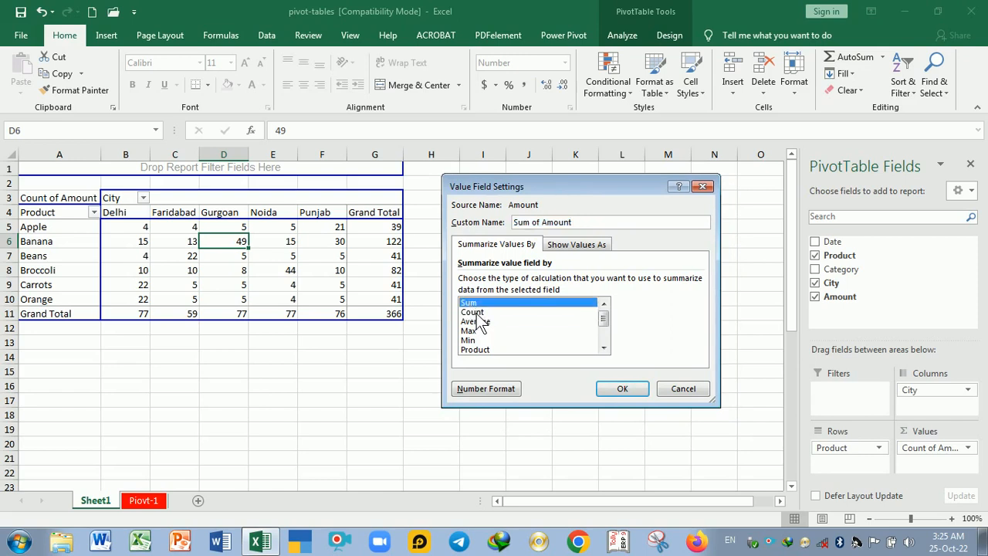
{"action": "left_click", "coordinate": [475, 313]}
{"action": "left_click", "coordinate": [477, 322]}
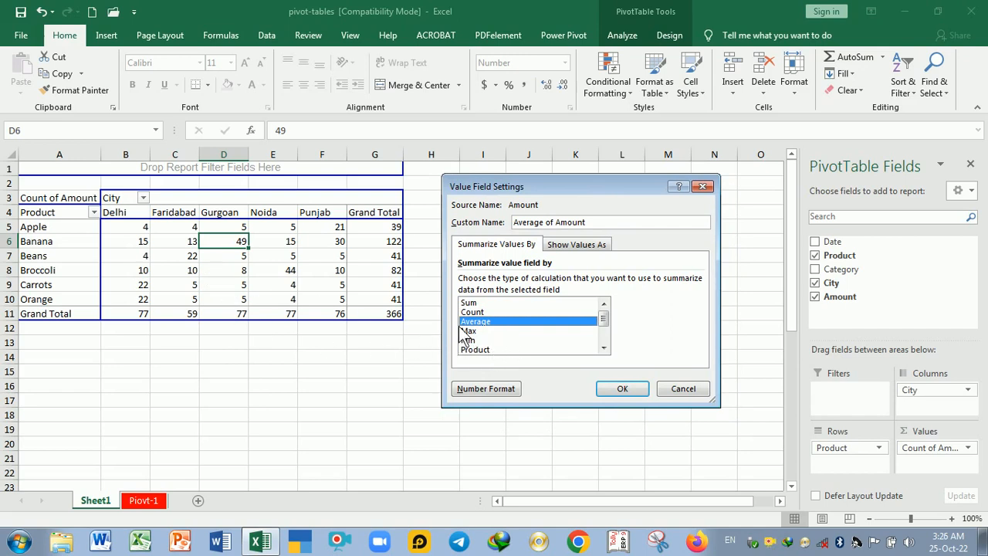
{"action": "left_click", "coordinate": [469, 331]}
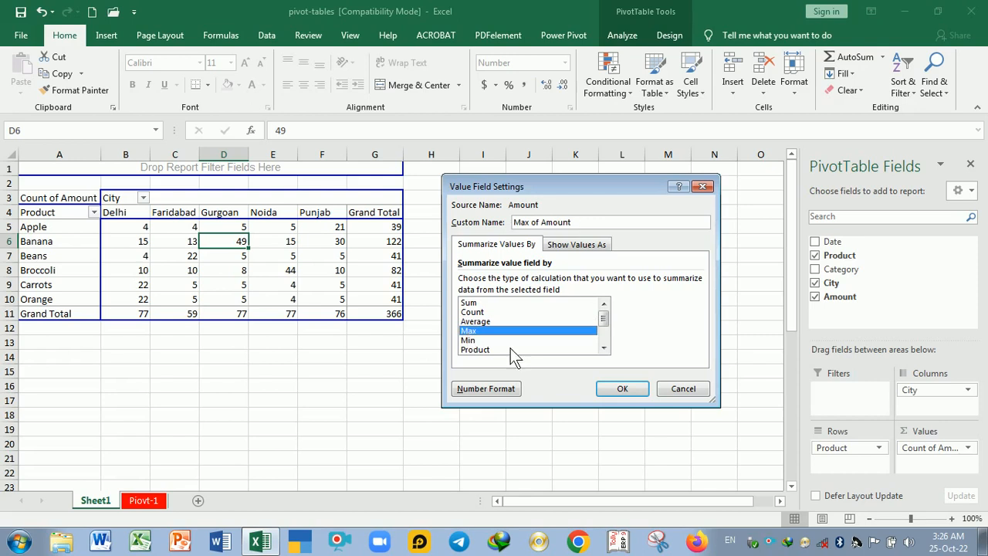
{"action": "left_click", "coordinate": [622, 389]}
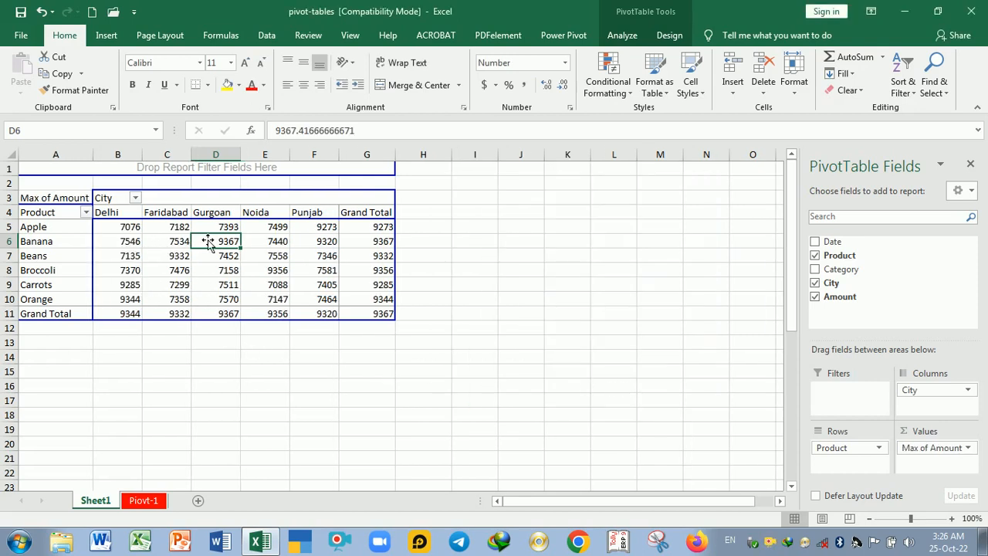
Set the summary calculation of the PivotTable's Amount field to Sum in its value field settings.
{"action": "mouse_move", "coordinate": [175, 234]}
{"action": "left_click", "coordinate": [261, 247]}
{"action": "right_click", "coordinate": [261, 247]}
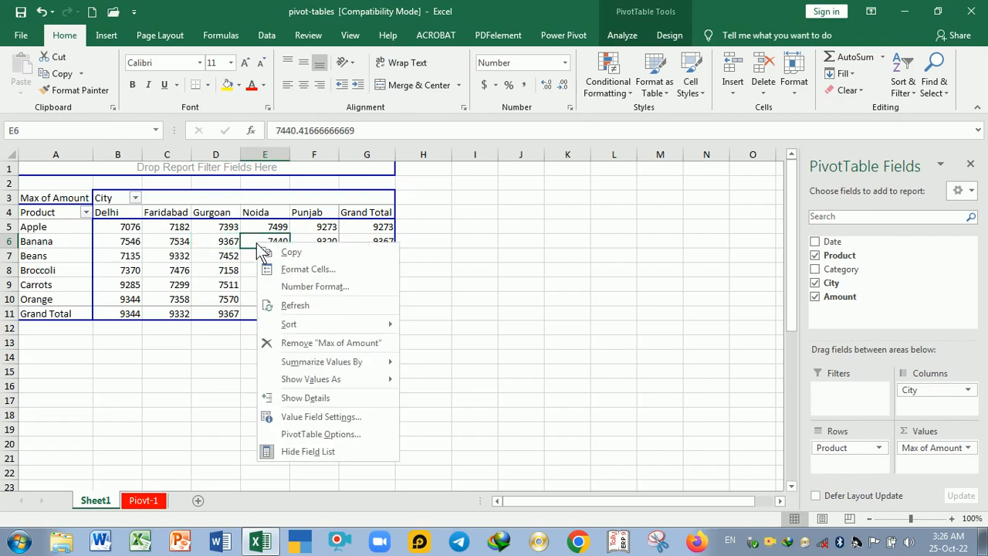
{"action": "left_click", "coordinate": [308, 417]}
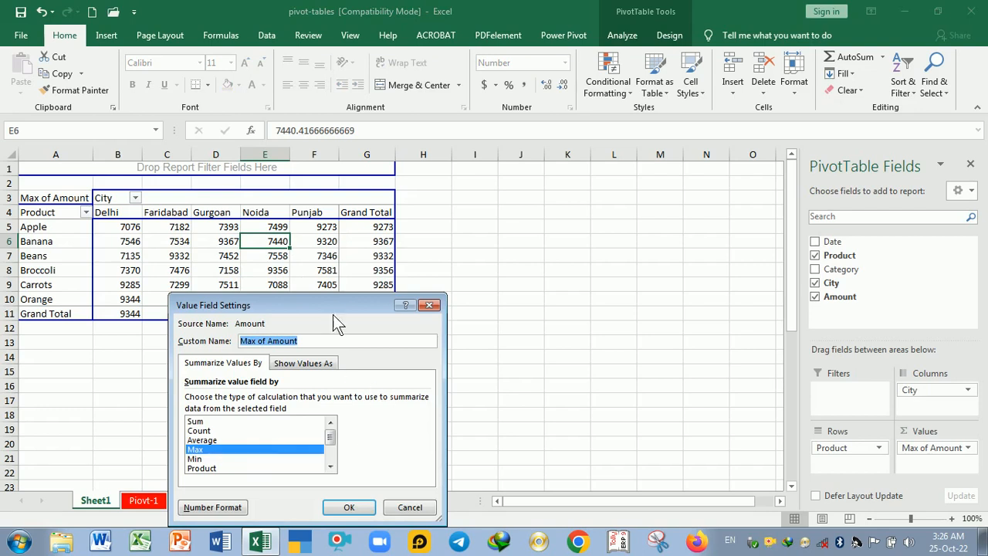
{"action": "left_click_drag", "start_coordinate": [311, 301], "coordinate": [561, 226]}
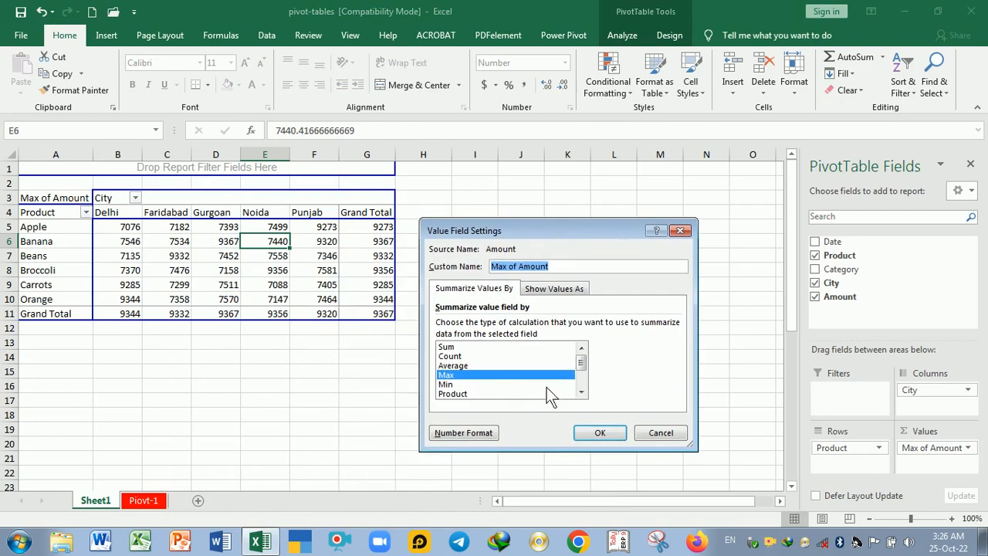
{"action": "left_click", "coordinate": [455, 349]}
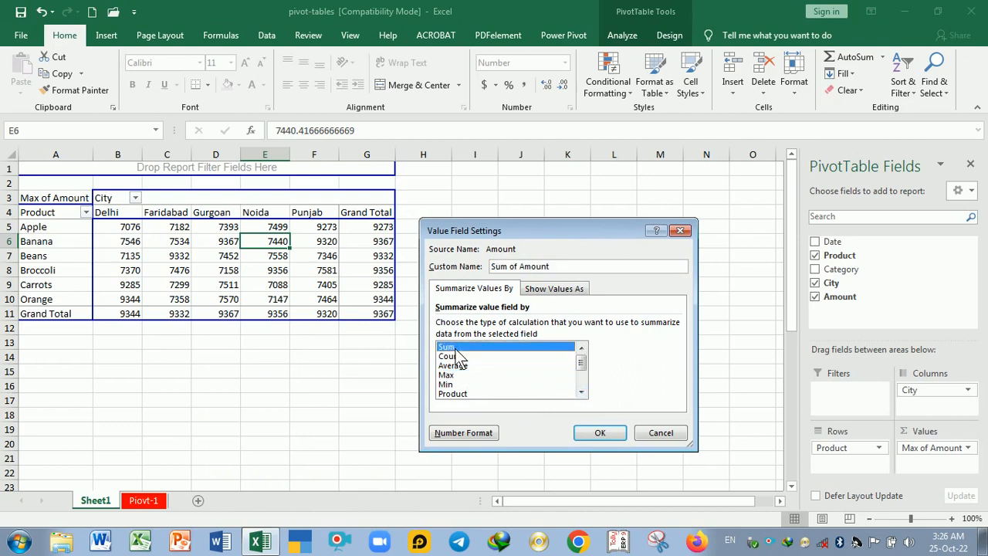
{"action": "left_click", "coordinate": [601, 434]}
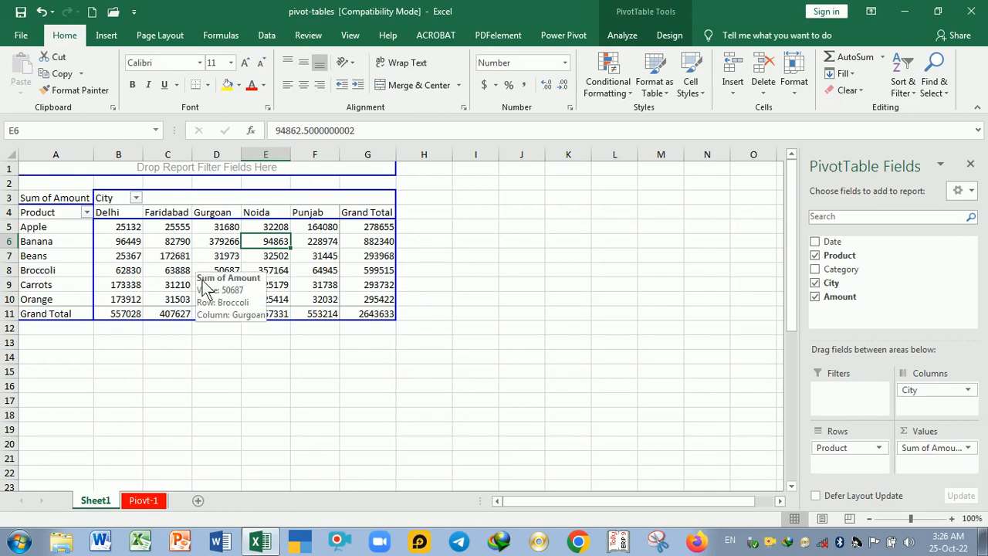
Replace Product with Category as the PivotTable's row field.
{"action": "mouse_move", "coordinate": [214, 254]}
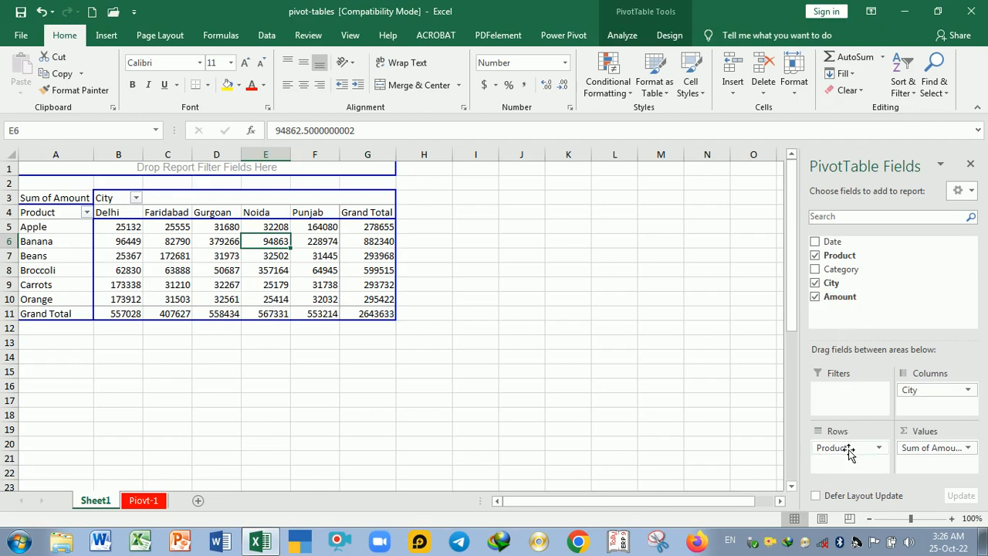
{"action": "left_click_drag", "start_coordinate": [850, 454], "coordinate": [892, 274]}
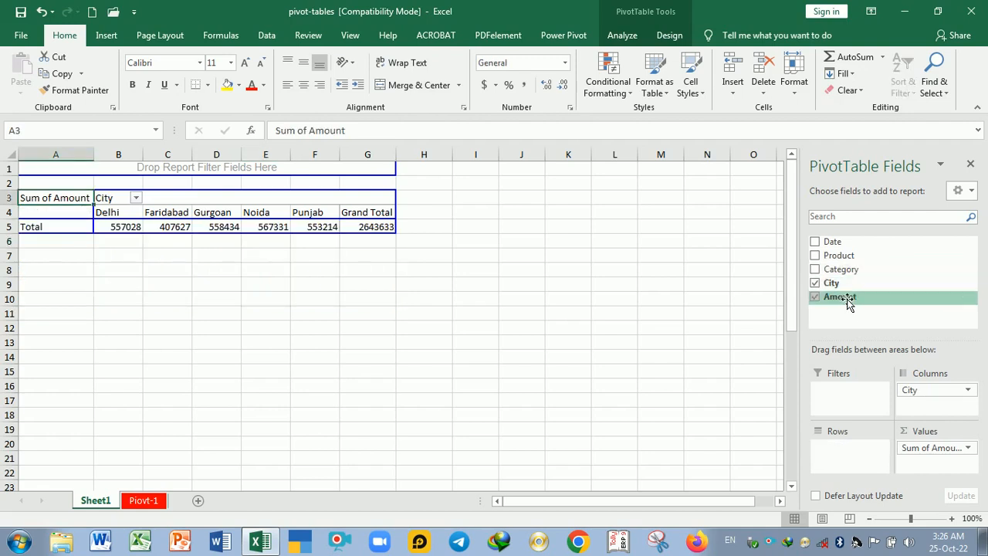
{"action": "left_click_drag", "start_coordinate": [847, 283], "coordinate": [859, 462]}
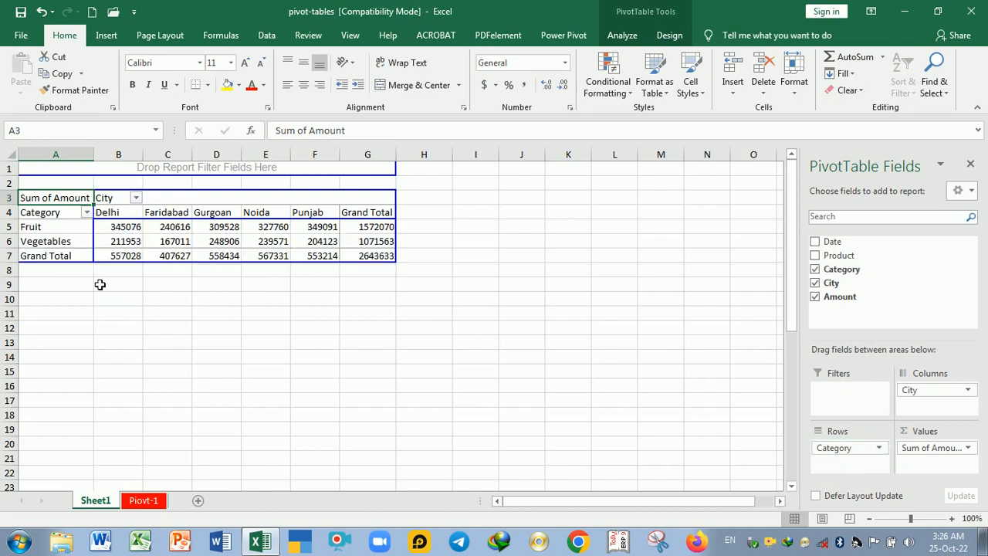
Review the Fruit and Vegetables amounts by city, and add Product beneath Category in the rows.
{"action": "left_click", "coordinate": [79, 229]}
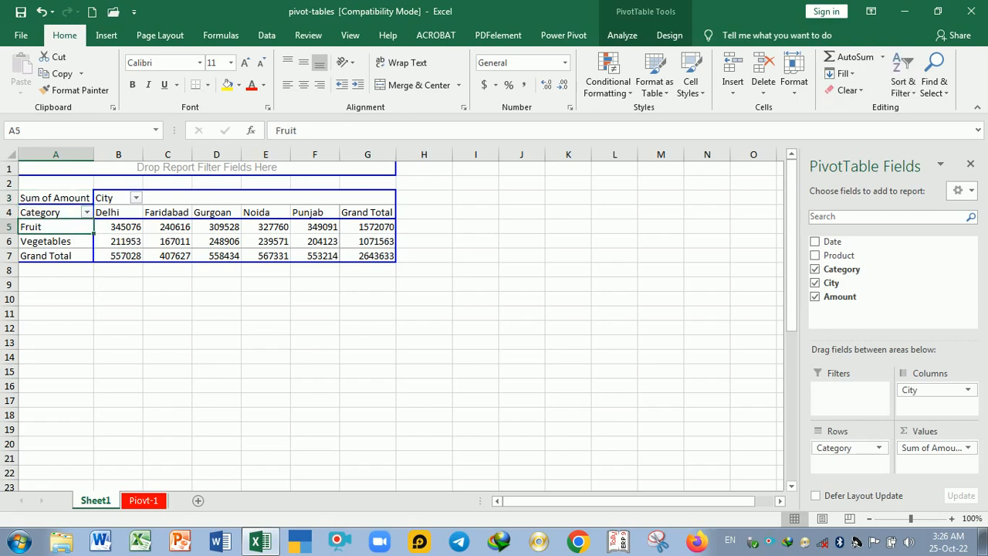
{"action": "left_click", "coordinate": [77, 246]}
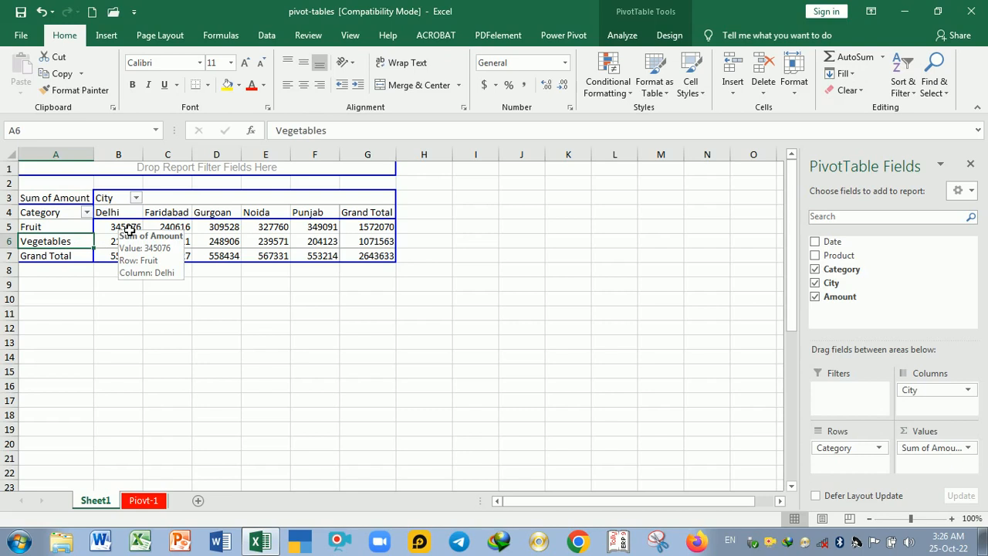
{"action": "left_click_drag", "start_coordinate": [174, 227], "coordinate": [309, 231]}
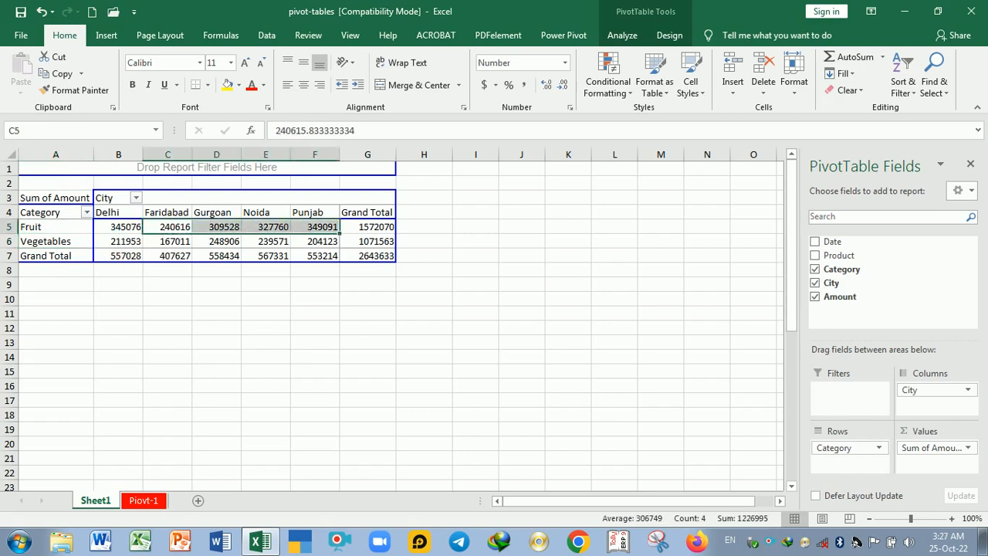
{"action": "left_click_drag", "start_coordinate": [129, 247], "coordinate": [320, 227]}
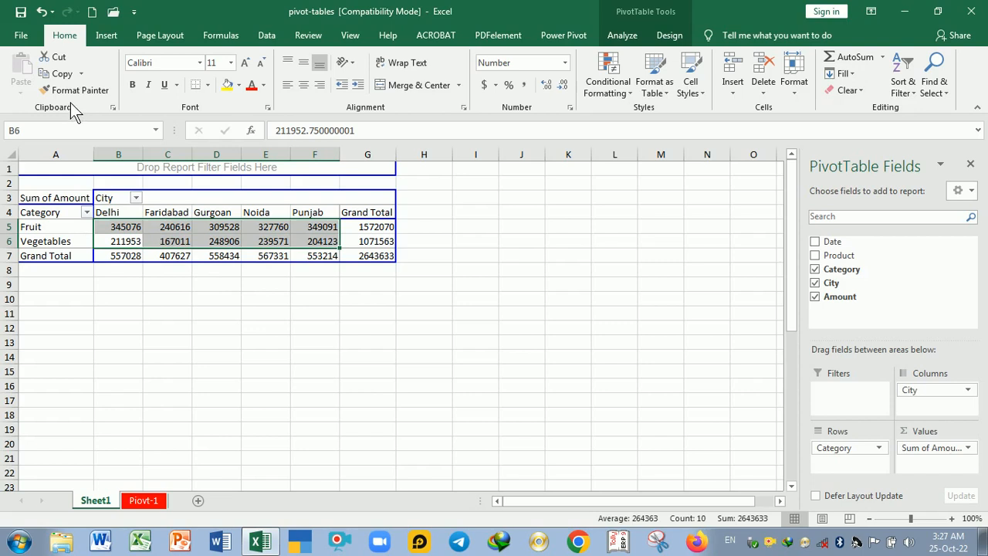
{"action": "left_click", "coordinate": [223, 244]}
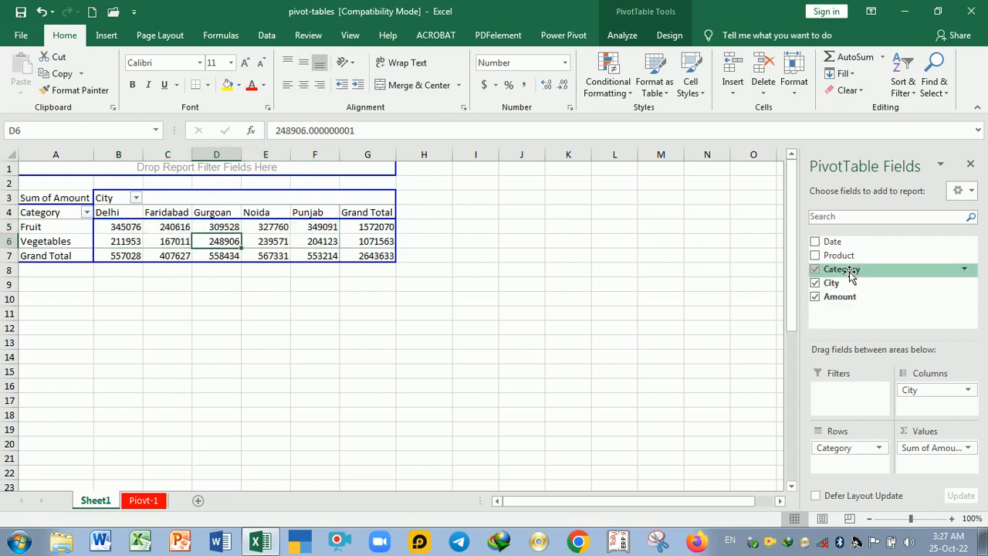
{"action": "left_click_drag", "start_coordinate": [838, 265], "coordinate": [842, 473]}
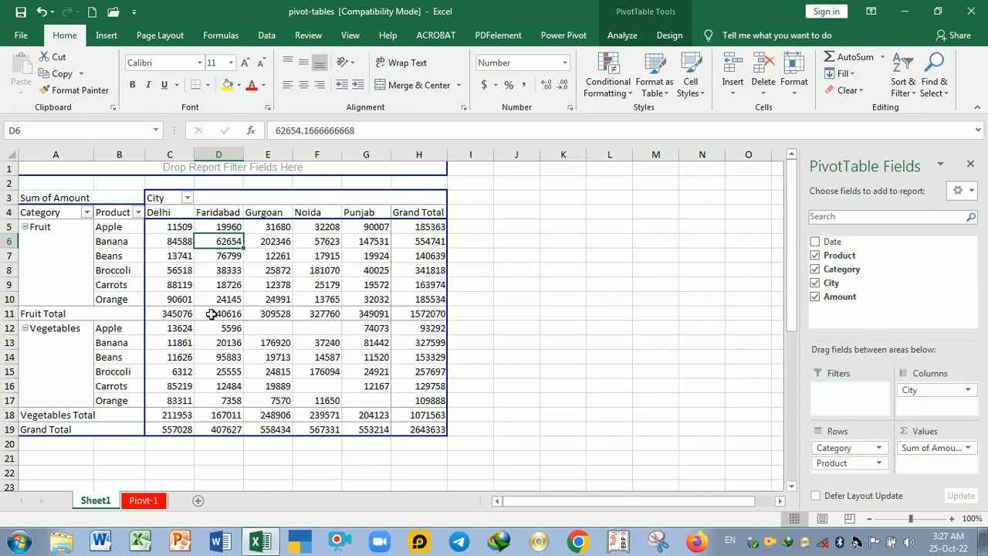
Summarize the Amount values by Count, review the counts per category and product, and return the summary to Sum.
{"action": "mouse_move", "coordinate": [268, 278]}
{"action": "left_click", "coordinate": [335, 278]}
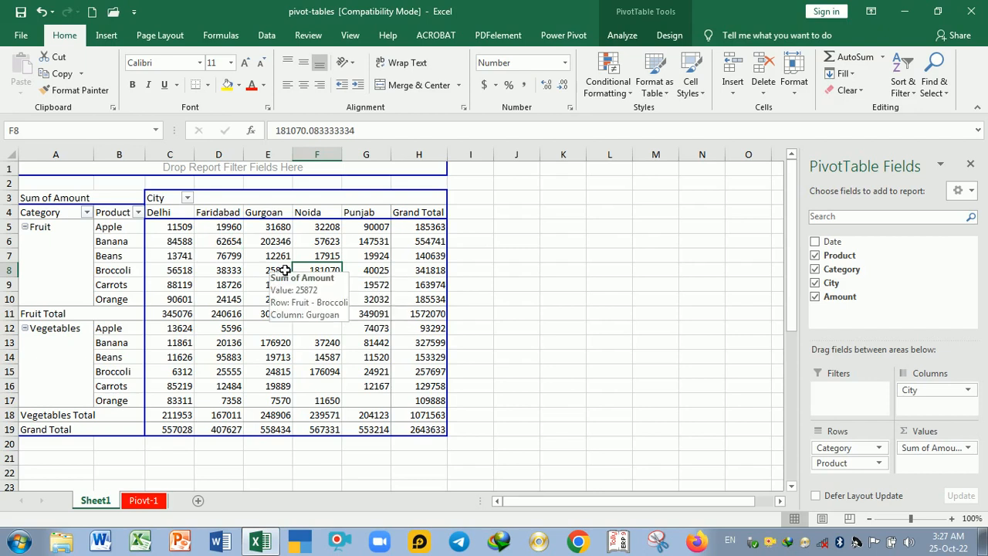
{"action": "right_click", "coordinate": [319, 271]}
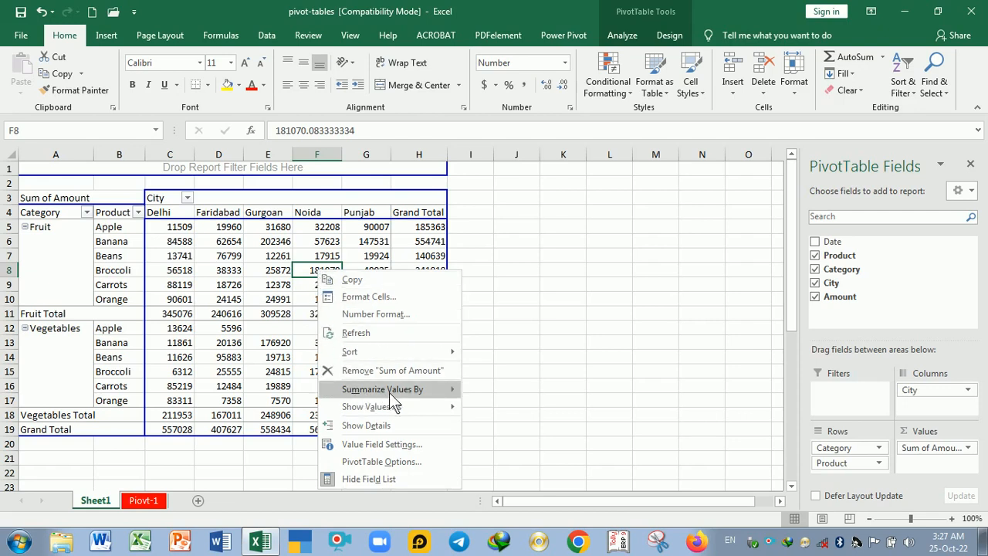
{"action": "left_click", "coordinate": [484, 406]}
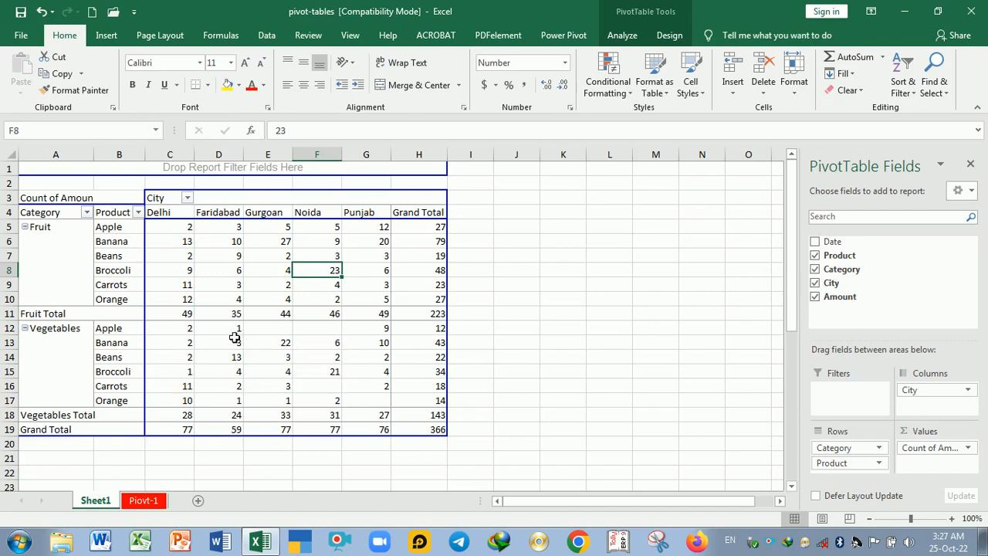
{"action": "right_click", "coordinate": [312, 278]}
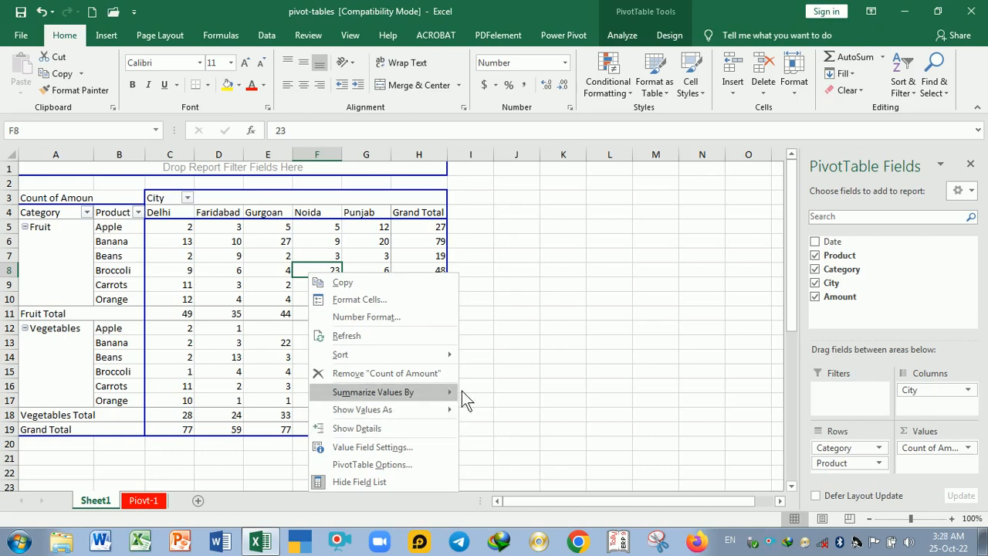
{"action": "left_click", "coordinate": [494, 392]}
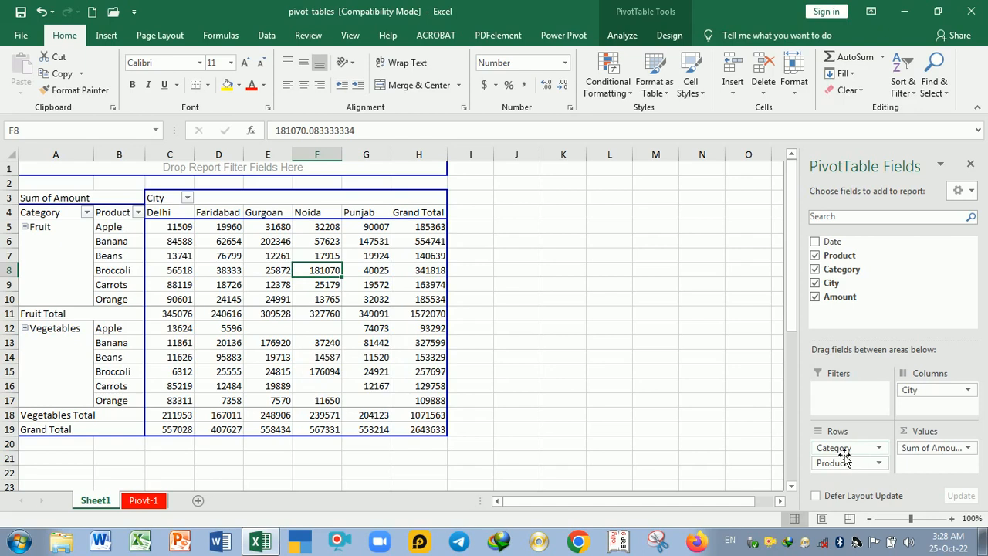
Try Category beneath City in the columns, and rearrange the PivotTable with only City in the rows and Product in the columns.
{"action": "left_click_drag", "start_coordinate": [841, 449], "coordinate": [921, 409]}
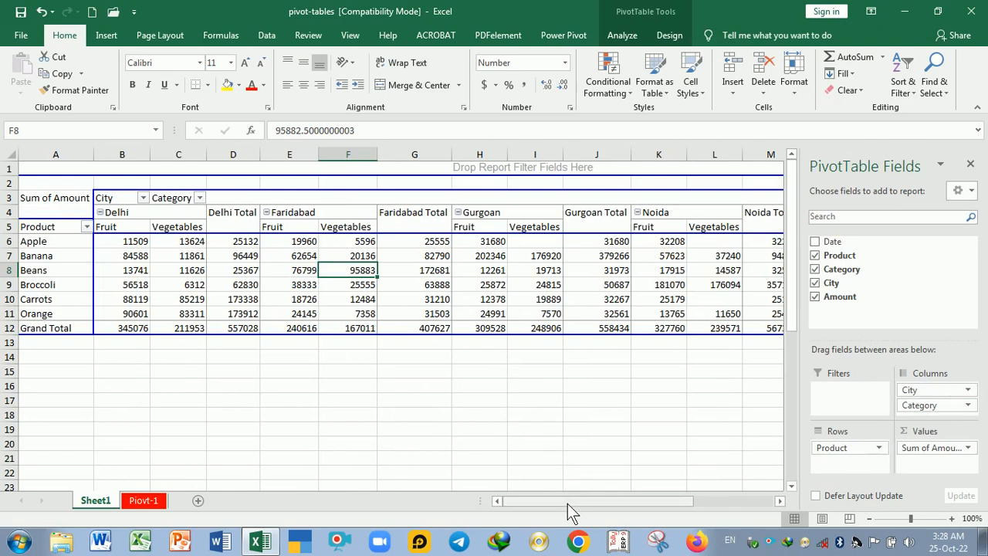
{"action": "mouse_move", "coordinate": [567, 503]}
{"action": "left_mouse_down"}
{"action": "mouse_move", "coordinate": [654, 488]}
{"action": "mouse_move", "coordinate": [553, 501]}
{"action": "left_mouse_up"}
{"action": "left_click_drag", "start_coordinate": [911, 390], "coordinate": [876, 266]}
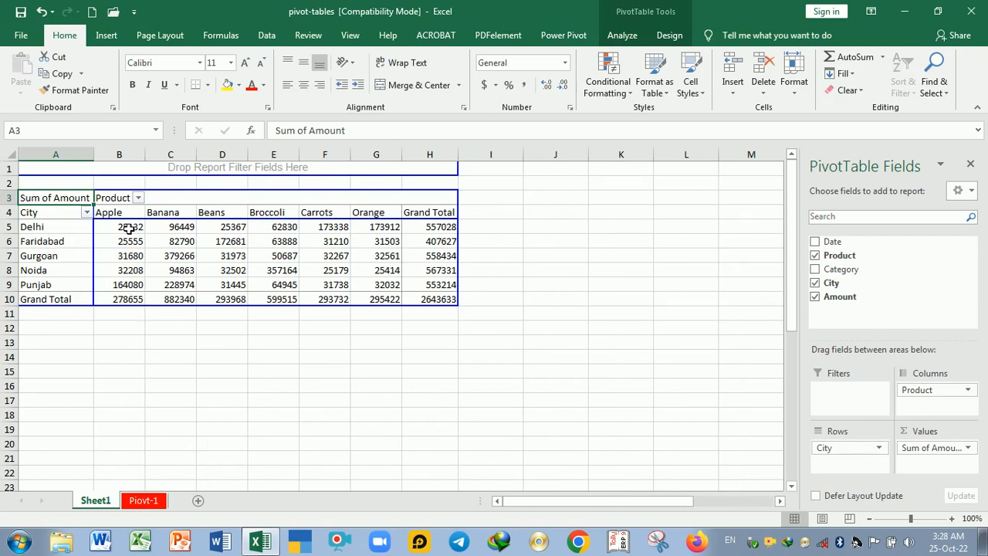
{"action": "mouse_move", "coordinate": [393, 242]}
{"action": "mouse_move", "coordinate": [183, 253]}
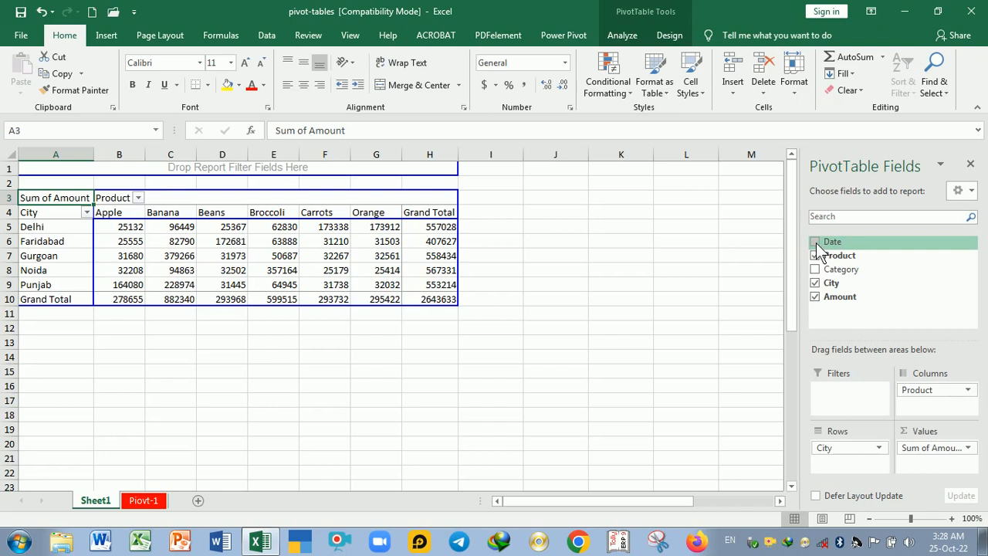
Add the Date field beneath City in the rows and review the monthly product amounts for each city.
{"action": "left_click_drag", "start_coordinate": [817, 244], "coordinate": [841, 472]}
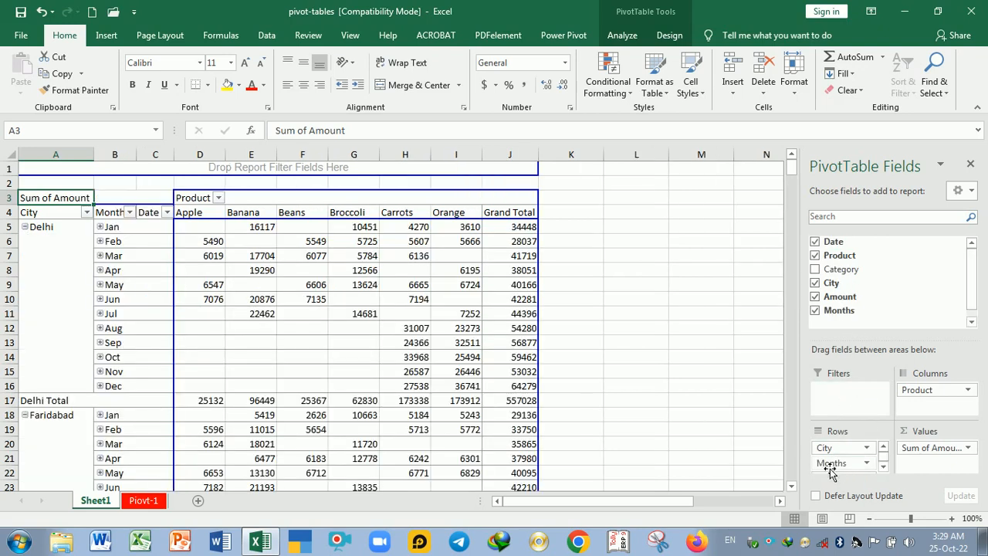
{"action": "scroll", "coordinate": [276, 322], "scroll_direction": "down", "scroll_amount": 3}
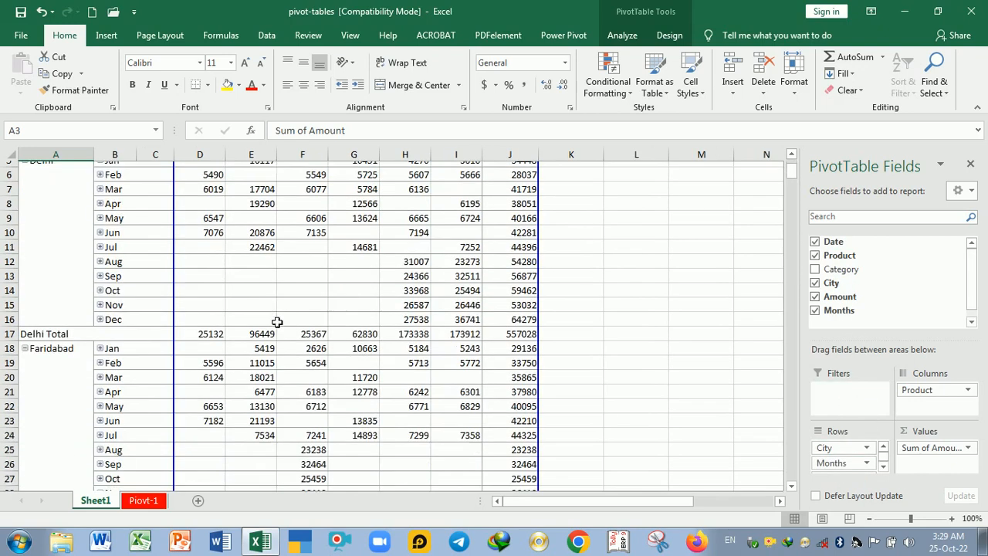
{"action": "scroll", "coordinate": [271, 316], "scroll_direction": "down", "scroll_amount": 7}
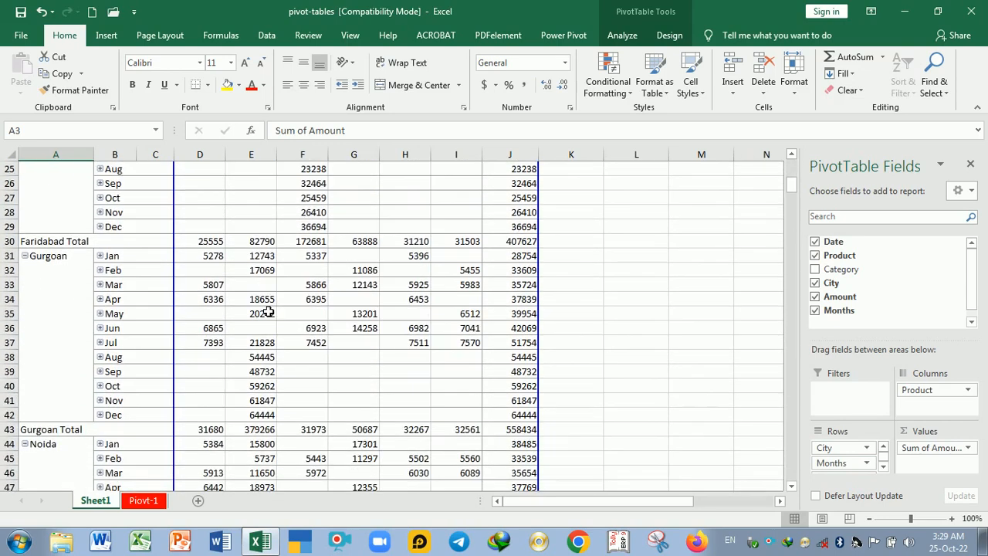
{"action": "scroll", "coordinate": [267, 310], "scroll_direction": "down", "scroll_amount": 6}
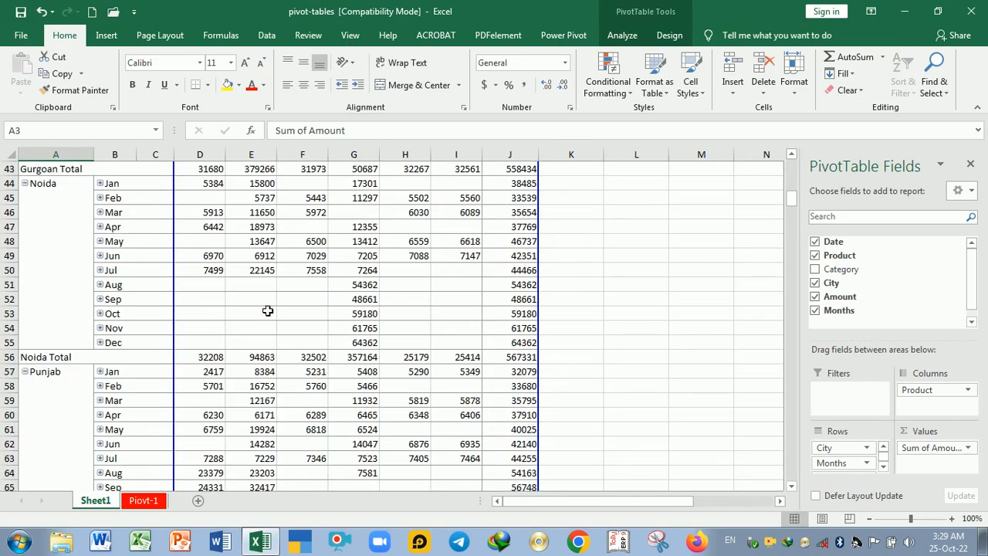
{"action": "scroll", "coordinate": [266, 310], "scroll_direction": "down", "scroll_amount": 2}
{"action": "scroll", "coordinate": [263, 311], "scroll_direction": "up", "scroll_amount": 6}
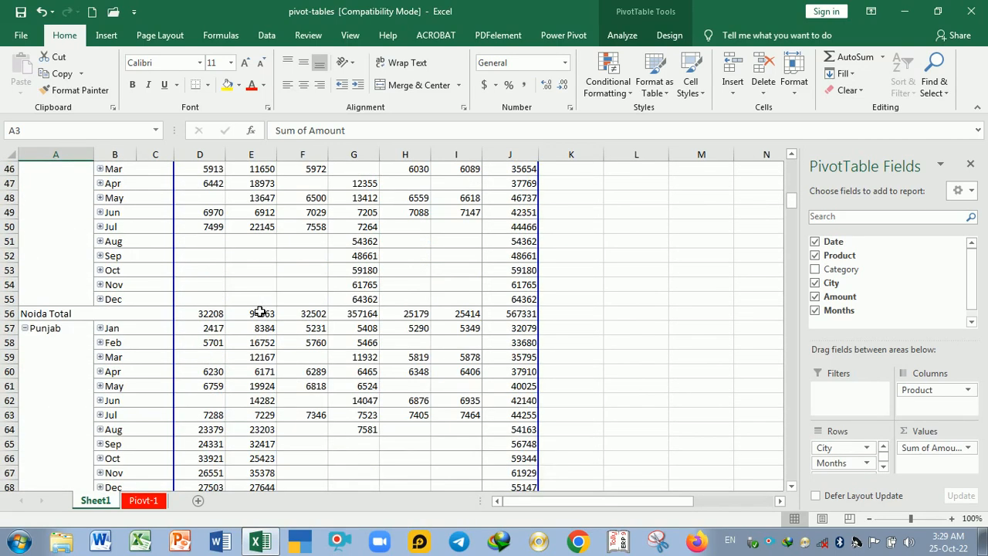
{"action": "scroll", "coordinate": [261, 311], "scroll_direction": "up", "scroll_amount": 3}
{"action": "scroll", "coordinate": [261, 311], "scroll_direction": "up", "scroll_amount": 9}
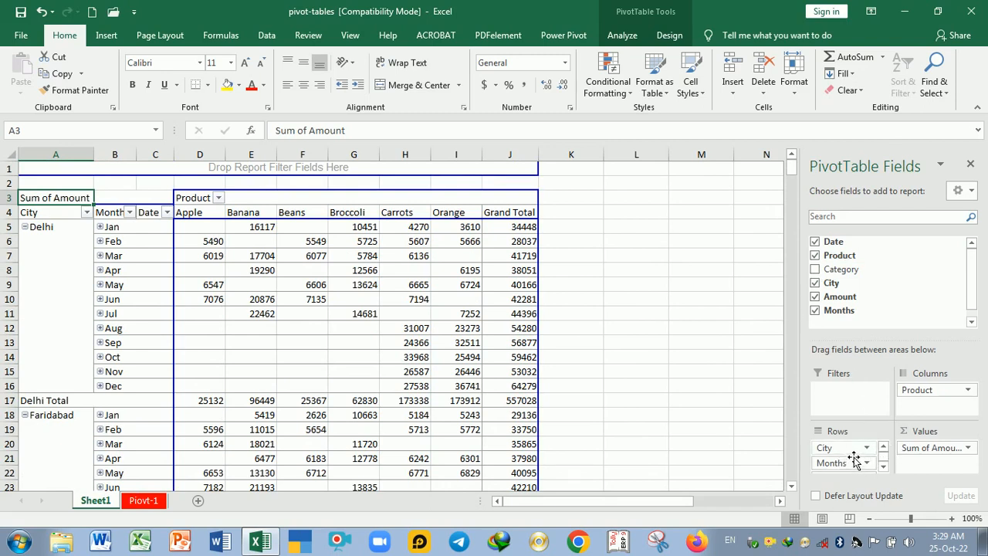
Remove City from the PivotTable rows, keeping Months and Date as the row fields.
{"action": "left_click_drag", "start_coordinate": [849, 449], "coordinate": [848, 279]}
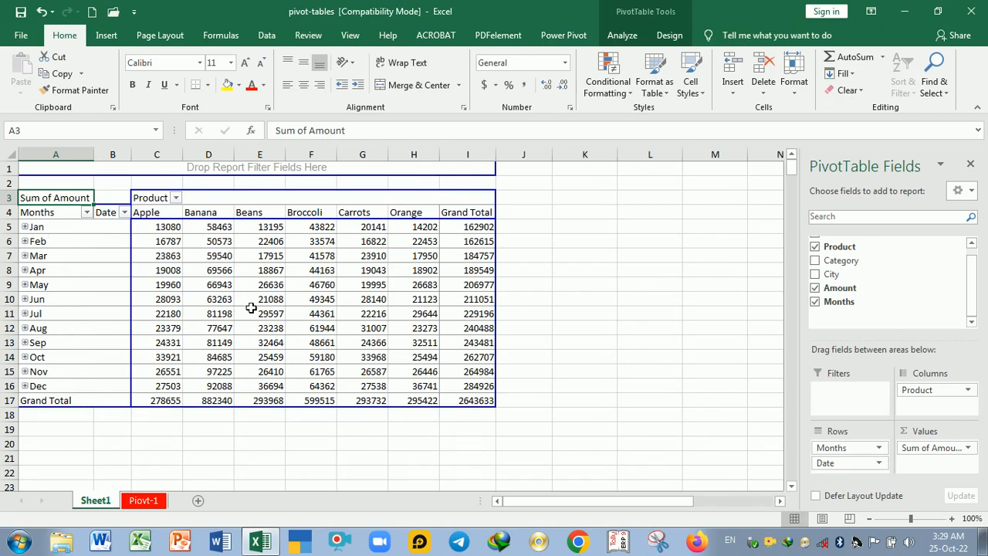
{"action": "left_click", "coordinate": [316, 286]}
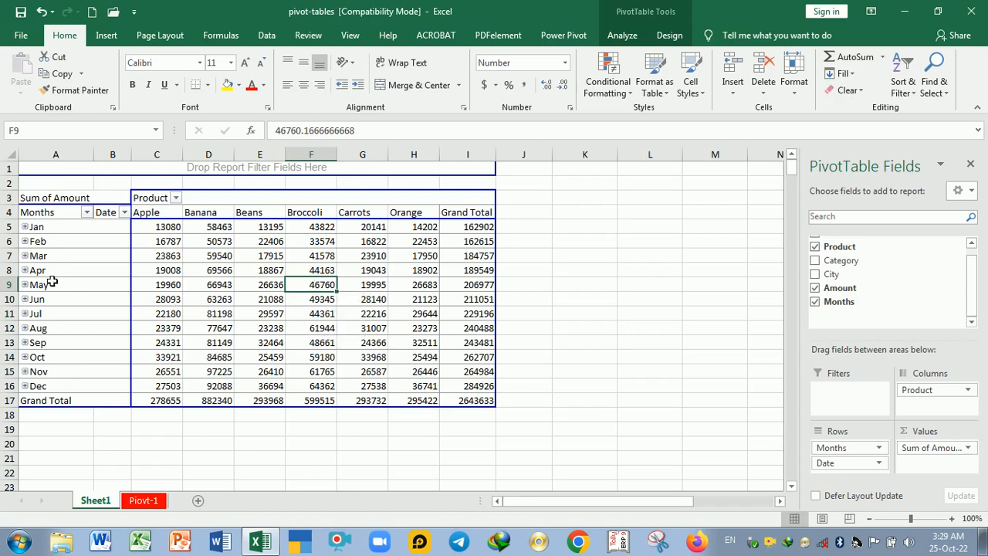
{"action": "mouse_move", "coordinate": [59, 234]}
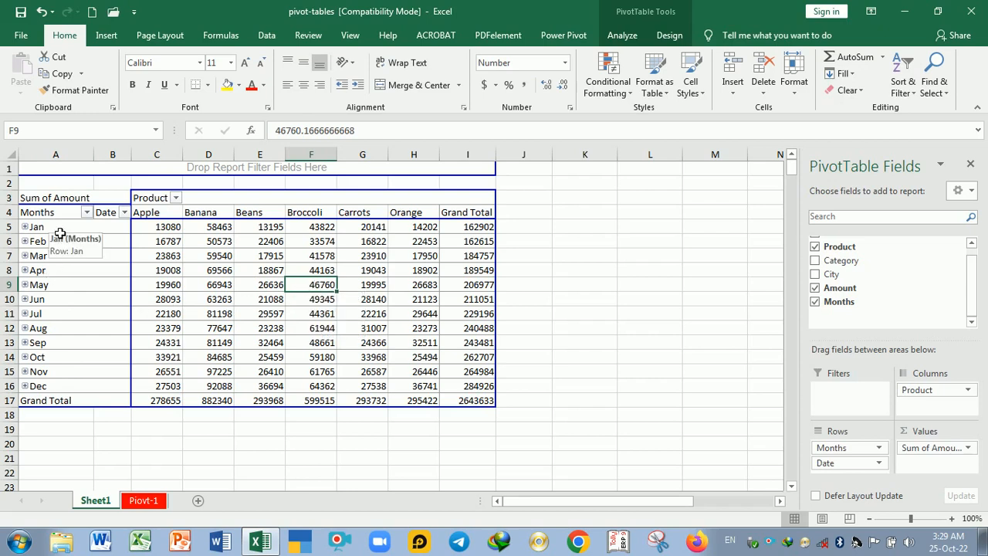
Regroup the PivotTable's date rows by Days only, leaving Months out of the grouping.
{"action": "left_click", "coordinate": [61, 231]}
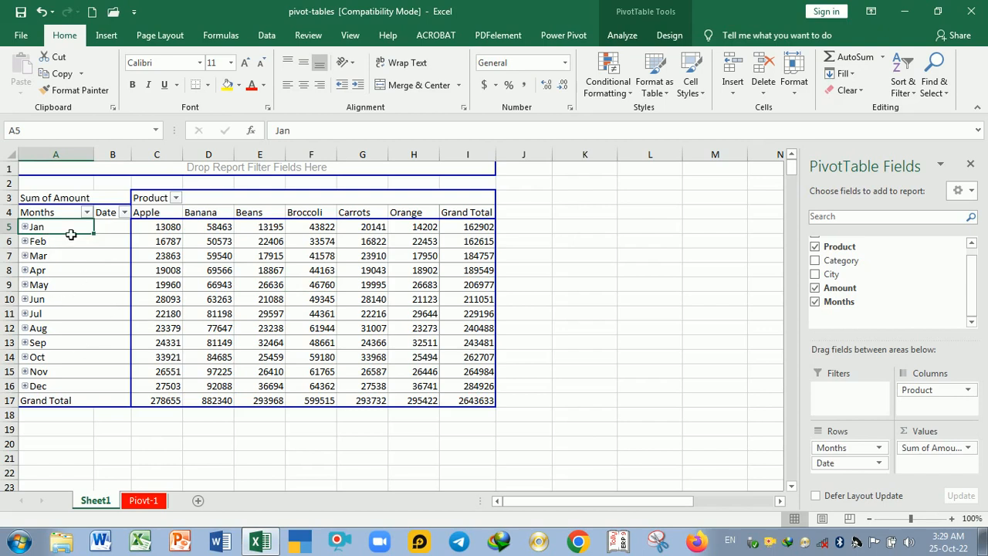
{"action": "left_click_drag", "start_coordinate": [70, 234], "coordinate": [81, 387]}
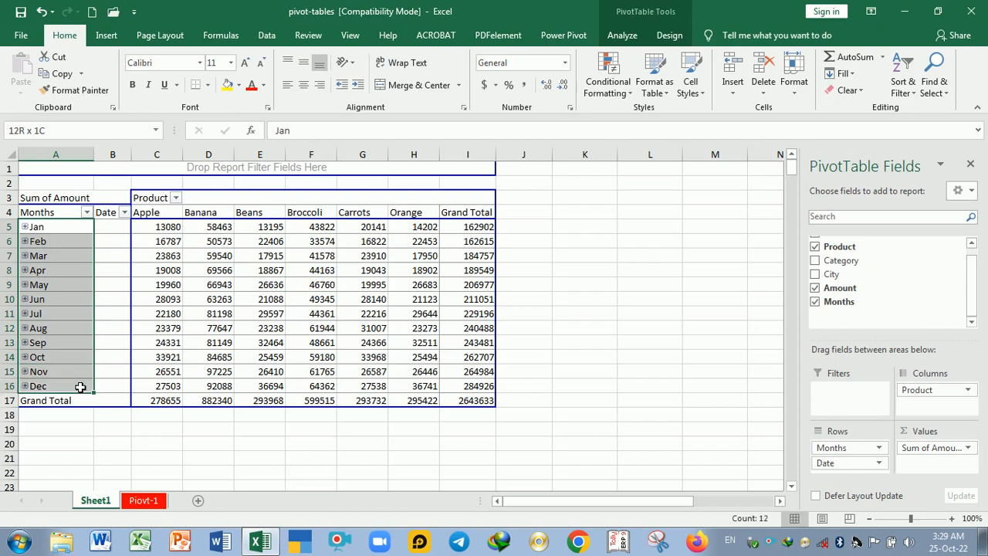
{"action": "left_click", "coordinate": [72, 232]}
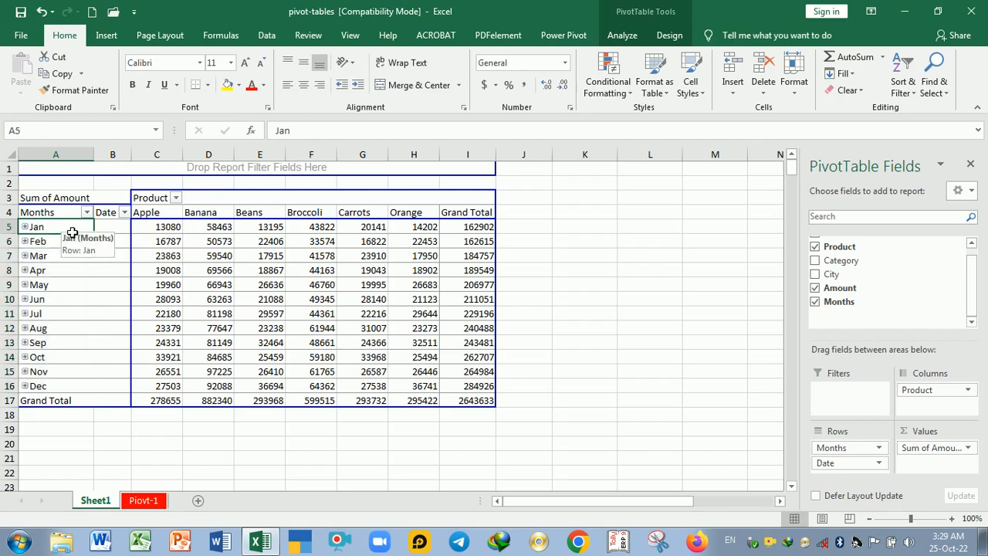
{"action": "right_click", "coordinate": [72, 233]}
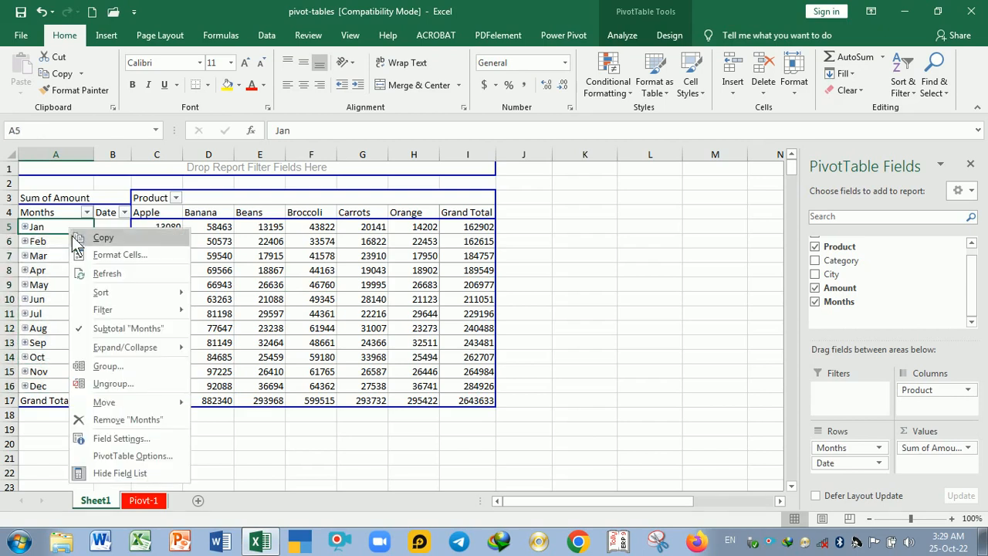
{"action": "left_click", "coordinate": [105, 367]}
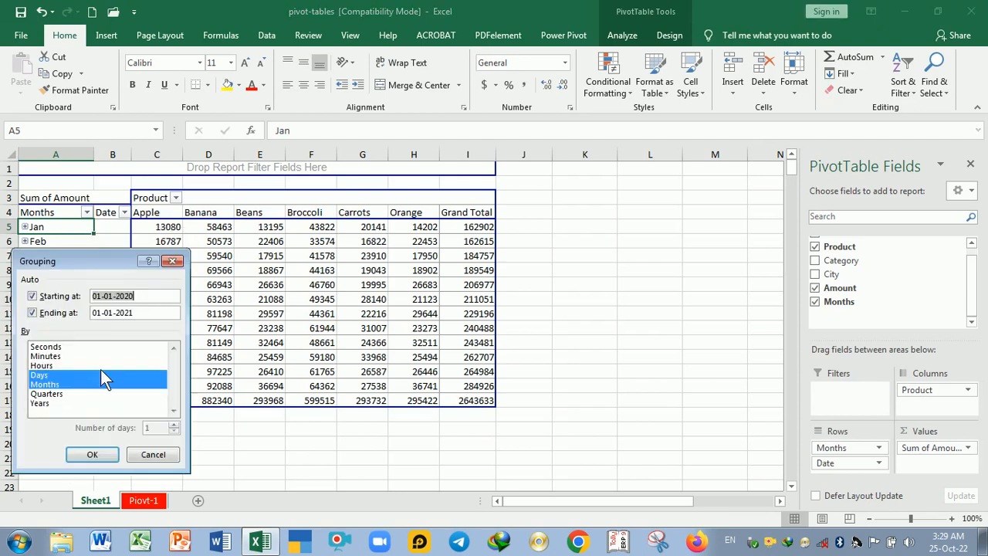
{"action": "left_click_drag", "start_coordinate": [87, 260], "coordinate": [327, 218]}
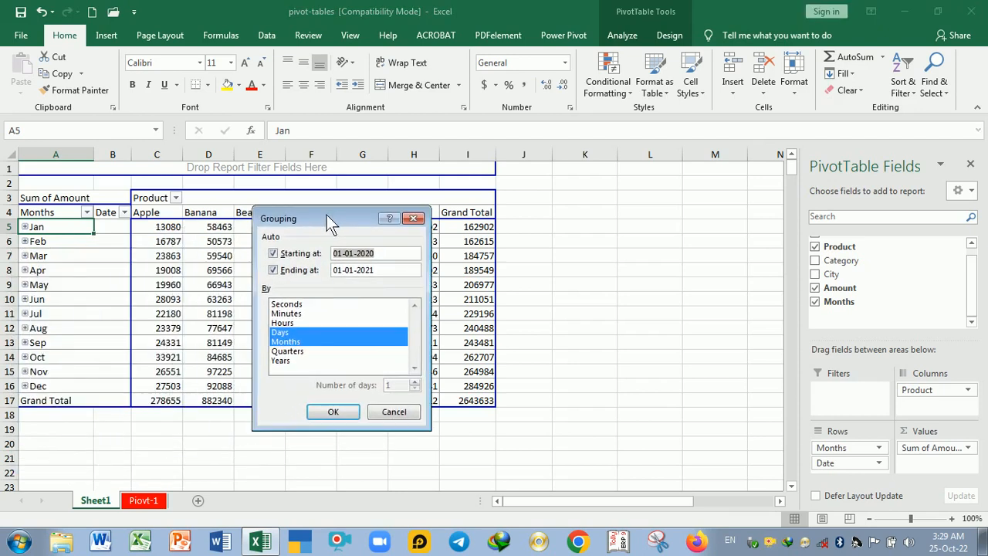
{"action": "left_click", "coordinate": [294, 344]}
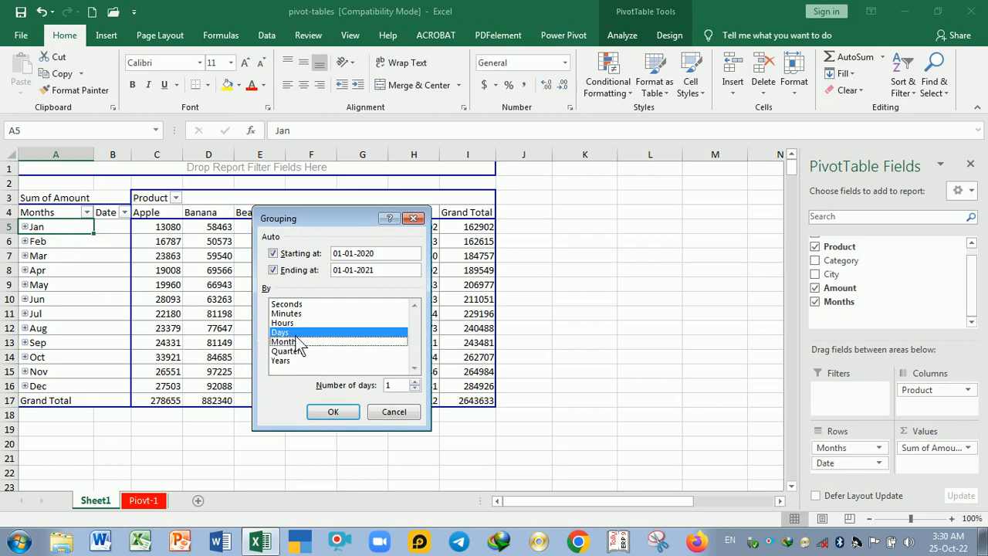
{"action": "left_click", "coordinate": [320, 417]}
Review the daily amounts of each product down the date rows and return to the start of the PivotTable.
{"action": "scroll", "coordinate": [134, 326], "scroll_direction": "down", "scroll_amount": 10}
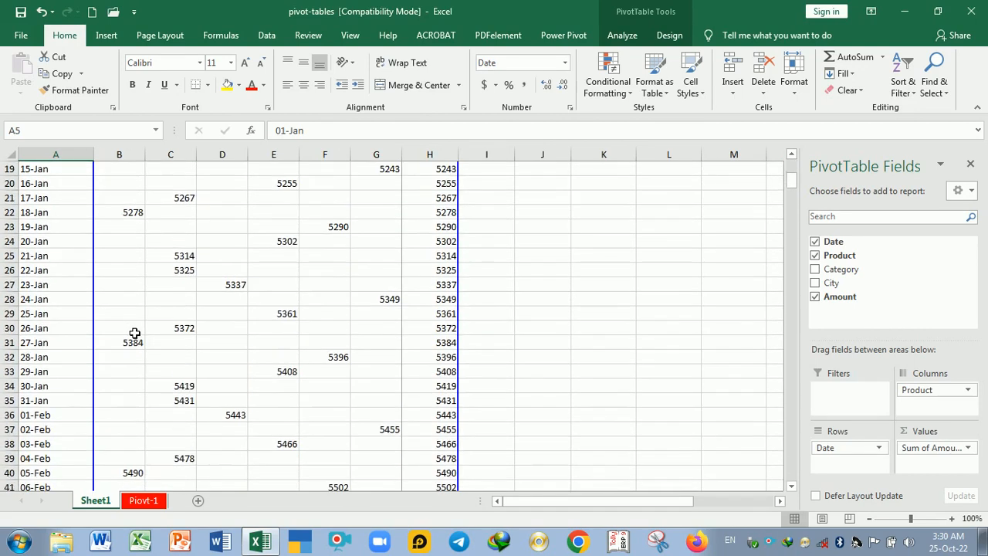
{"action": "scroll", "coordinate": [132, 335], "scroll_direction": "down", "scroll_amount": 12}
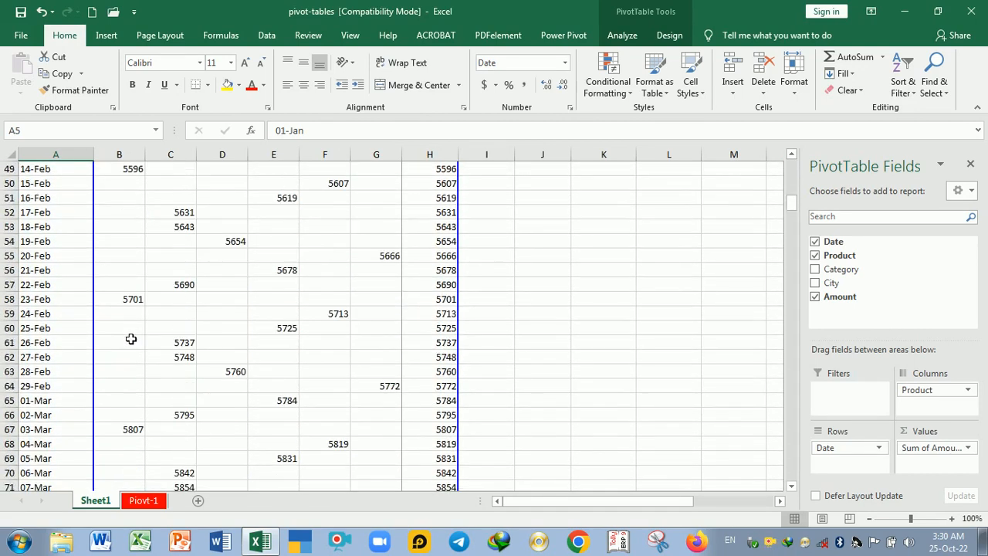
{"action": "scroll", "coordinate": [132, 341], "scroll_direction": "down", "scroll_amount": 8}
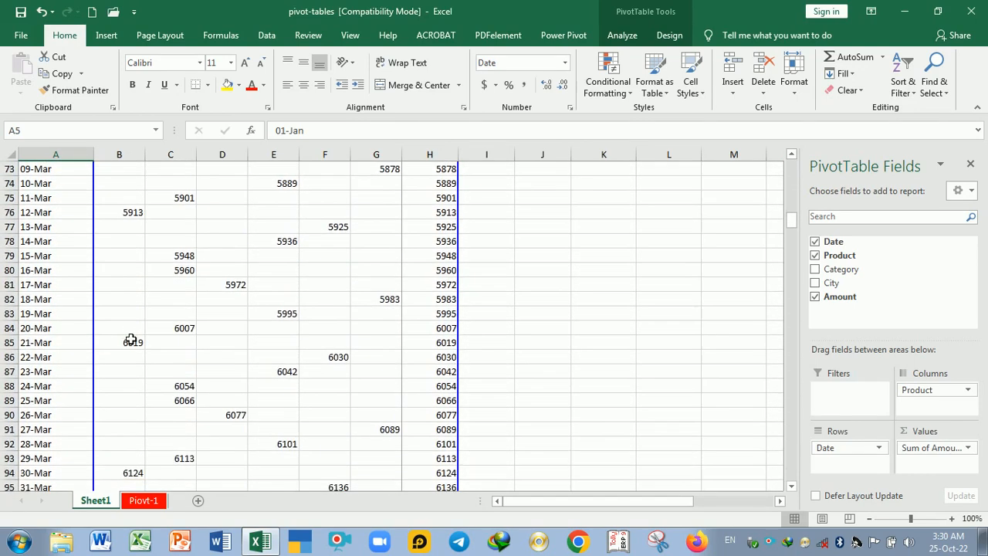
{"action": "scroll", "coordinate": [131, 342], "scroll_direction": "down", "scroll_amount": 3}
{"action": "scroll", "coordinate": [132, 343], "scroll_direction": "up", "scroll_amount": 4}
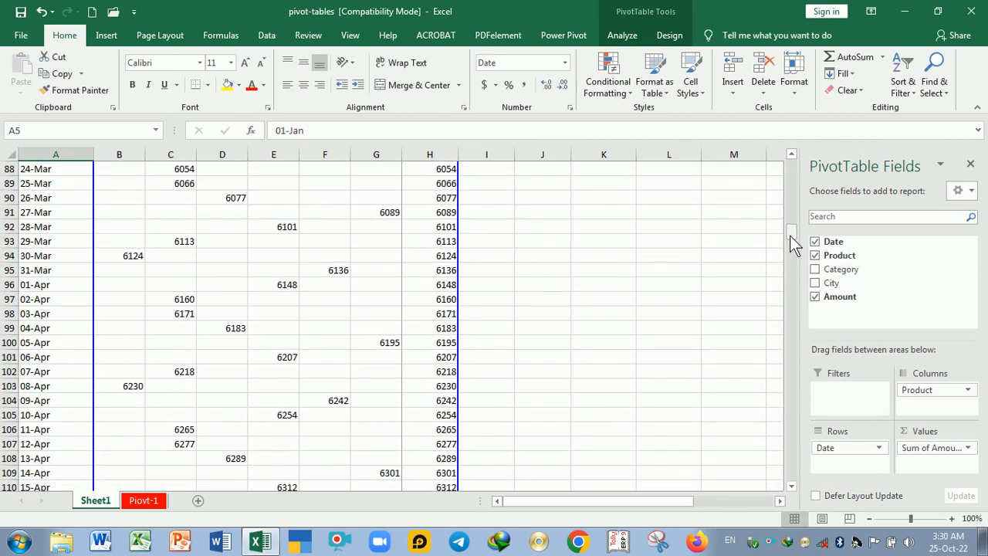
{"action": "left_click_drag", "start_coordinate": [789, 236], "coordinate": [796, 168]}
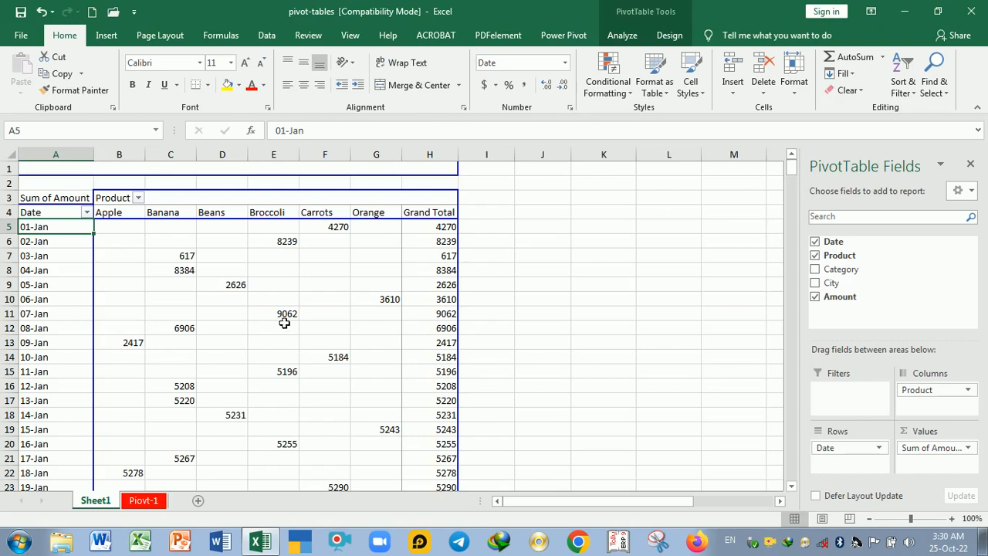
Regroup the Date rows by Months only, leaving Days out of the grouping.
{"action": "right_click", "coordinate": [71, 233]}
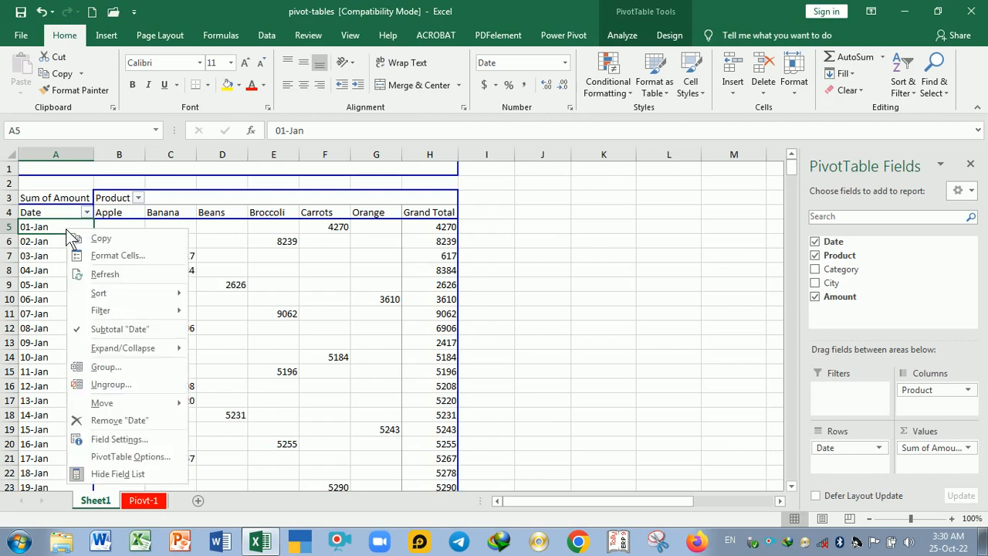
{"action": "left_click", "coordinate": [99, 368]}
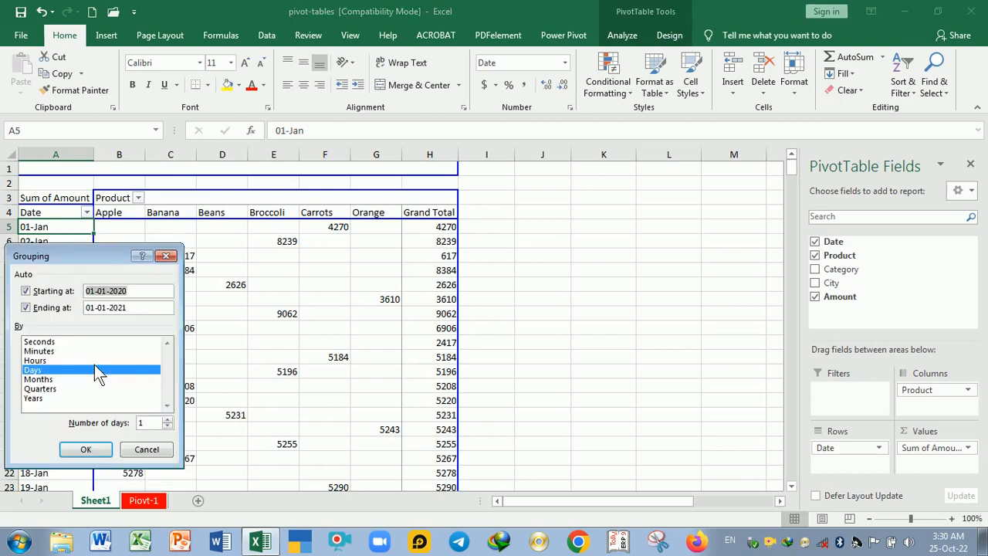
{"action": "left_click", "coordinate": [51, 380]}
{"action": "left_click", "coordinate": [52, 371]}
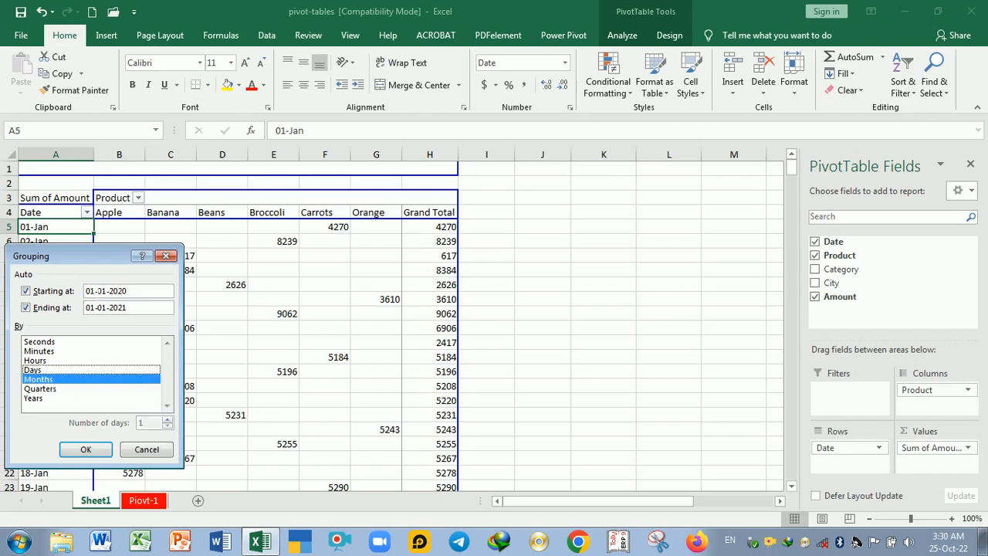
{"action": "left_click_drag", "start_coordinate": [87, 257], "coordinate": [281, 235]}
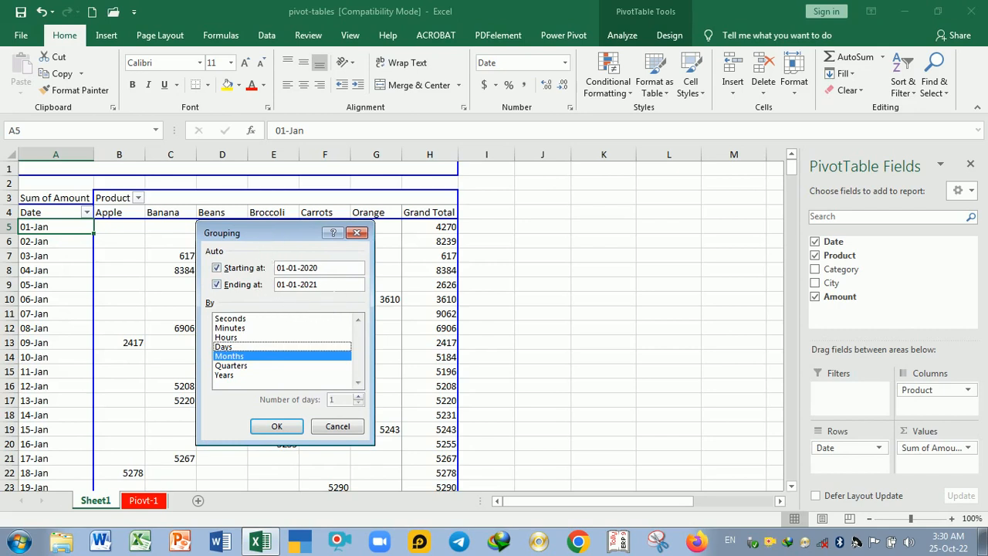
{"action": "left_click", "coordinate": [276, 427]}
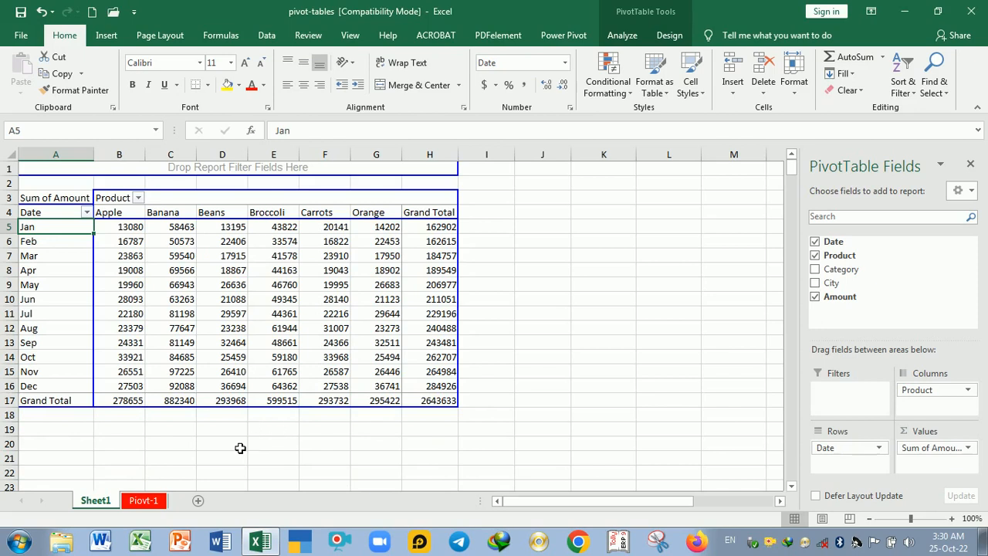
{"action": "left_click", "coordinate": [241, 448]}
{"action": "left_click", "coordinate": [193, 343]}
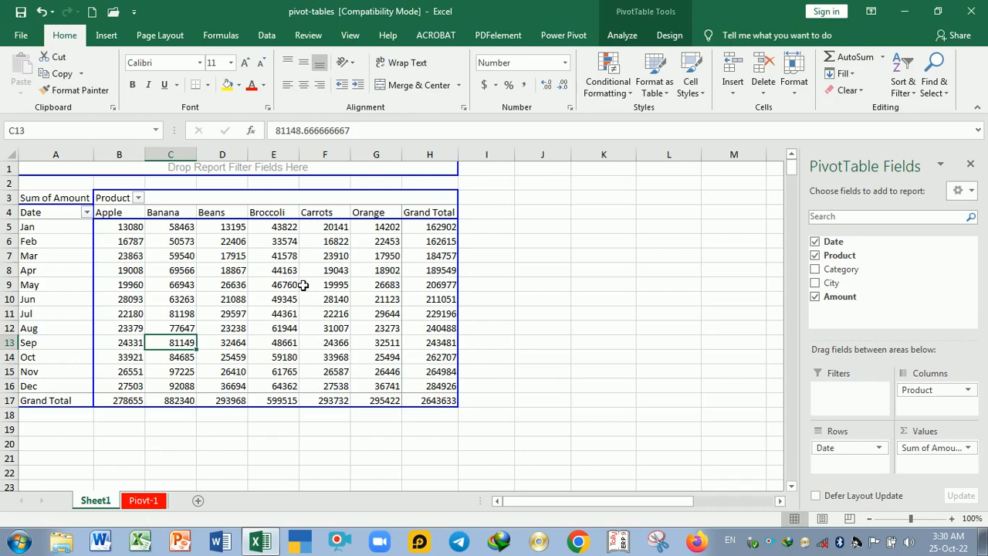
{"action": "mouse_move", "coordinate": [304, 286]}
Swap Date into the columns with Product in the rows, and replace Product with City to compare monthly amounts.
{"action": "mouse_move", "coordinate": [931, 390]}
{"action": "left_mouse_down"}
{"action": "mouse_move", "coordinate": [860, 472]}
{"action": "mouse_move", "coordinate": [845, 467]}
{"action": "mouse_move", "coordinate": [844, 454]}
{"action": "mouse_move", "coordinate": [915, 417]}
{"action": "mouse_move", "coordinate": [925, 400]}
{"action": "left_mouse_up"}
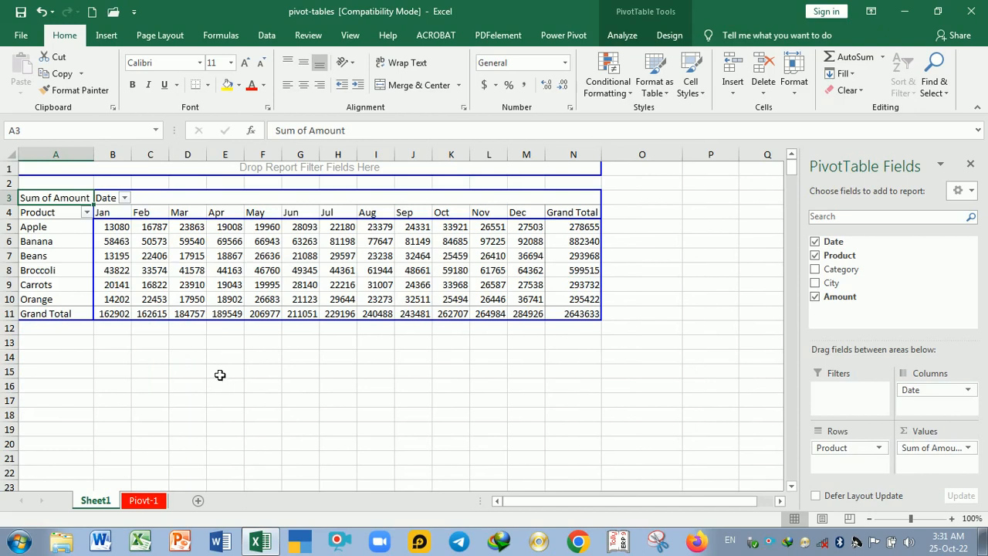
{"action": "mouse_move", "coordinate": [296, 247]}
{"action": "mouse_move", "coordinate": [849, 457]}
{"action": "left_mouse_down"}
{"action": "mouse_move", "coordinate": [905, 285]}
{"action": "mouse_move", "coordinate": [849, 283]}
{"action": "mouse_move", "coordinate": [840, 295]}
{"action": "mouse_move", "coordinate": [870, 388]}
{"action": "mouse_move", "coordinate": [840, 465]}
{"action": "left_mouse_up"}
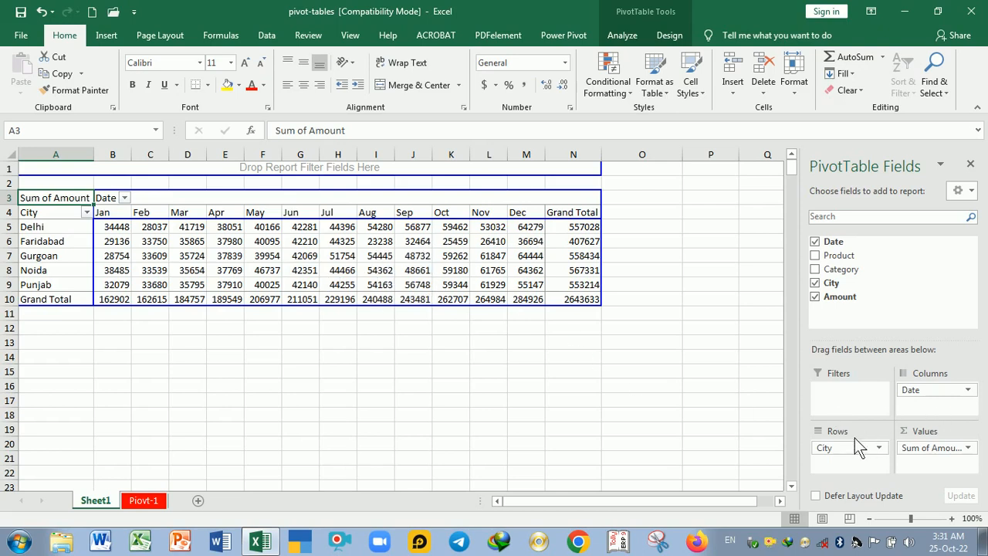
Replace City with Category as the row field of the PivotTable.
{"action": "left_click_drag", "start_coordinate": [851, 454], "coordinate": [878, 316]}
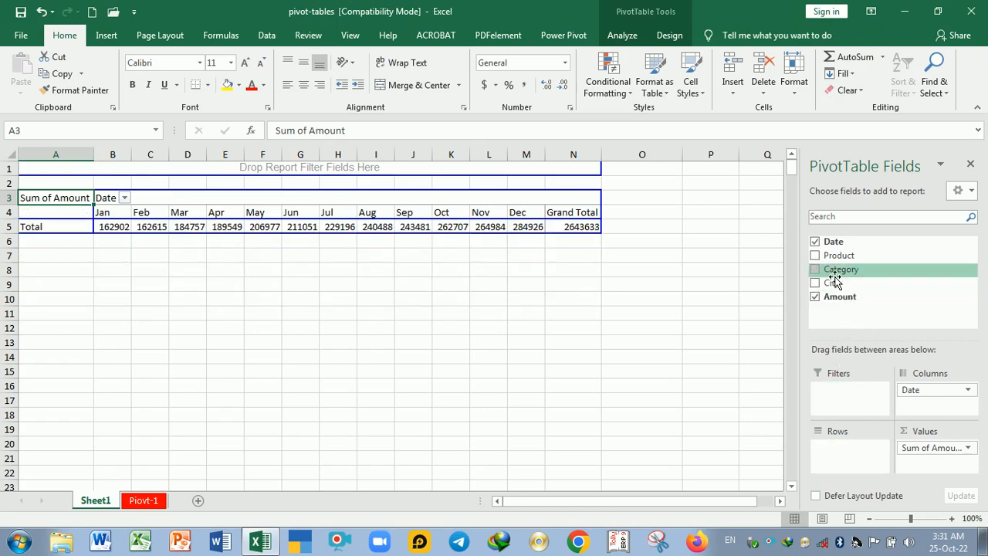
{"action": "left_click_drag", "start_coordinate": [836, 276], "coordinate": [865, 344]}
{"action": "left_click_drag", "start_coordinate": [866, 438], "coordinate": [857, 460]}
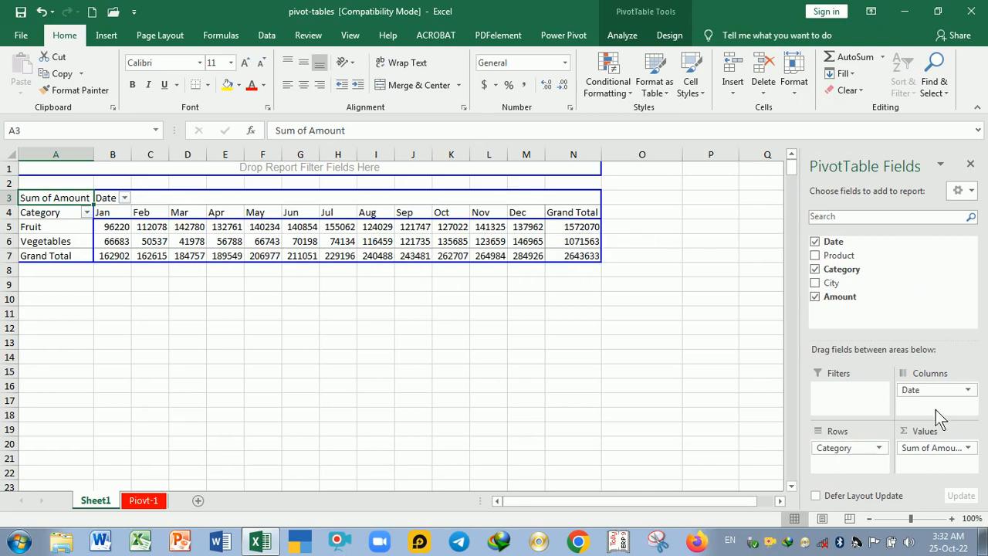
Swap Date into the rows and Category into the columns, and review the monthly fruit and vegetable amounts.
{"action": "mouse_move", "coordinate": [934, 396]}
{"action": "left_mouse_down"}
{"action": "mouse_move", "coordinate": [840, 473]}
{"action": "mouse_move", "coordinate": [944, 448]}
{"action": "mouse_move", "coordinate": [953, 409]}
{"action": "mouse_move", "coordinate": [937, 404]}
{"action": "left_mouse_up"}
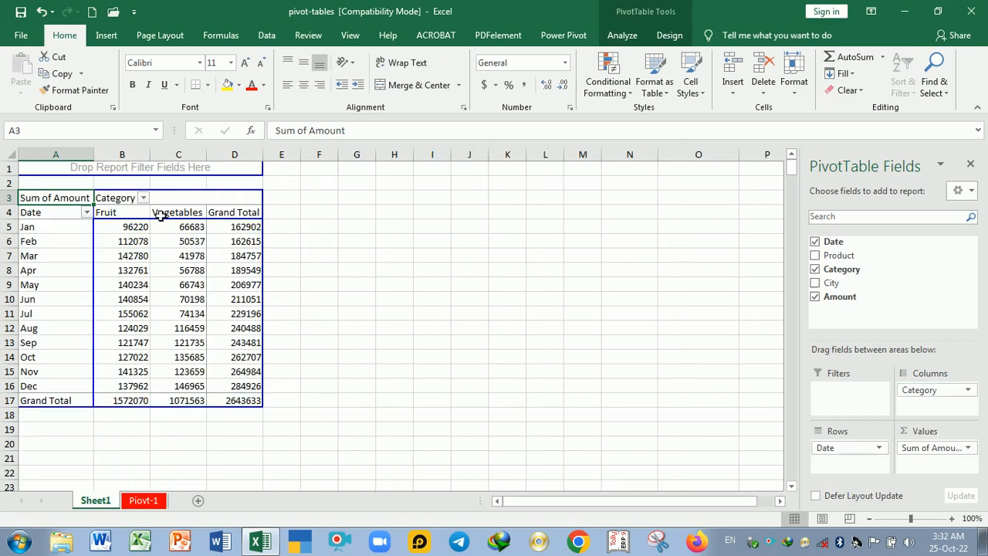
{"action": "mouse_move", "coordinate": [200, 274]}
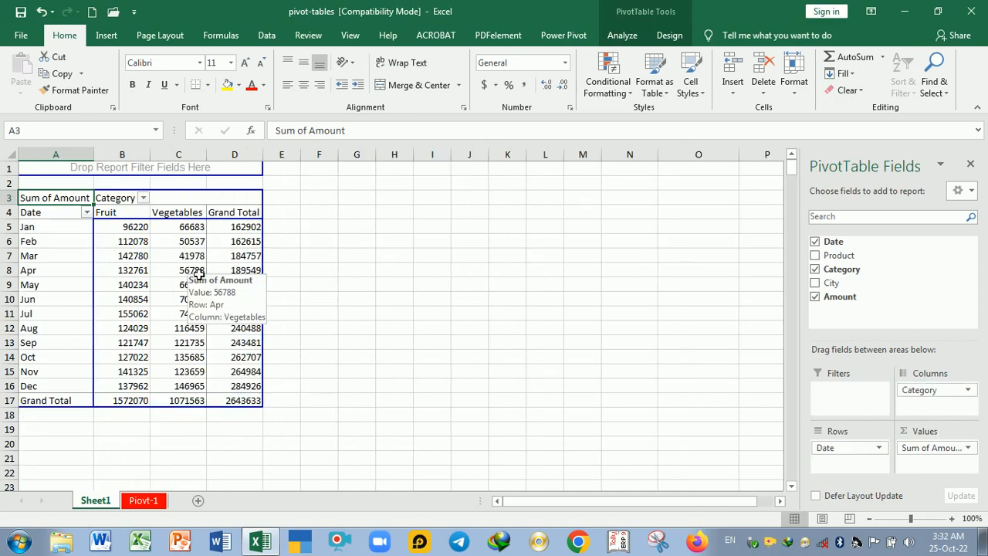
{"action": "left_click", "coordinate": [176, 317]}
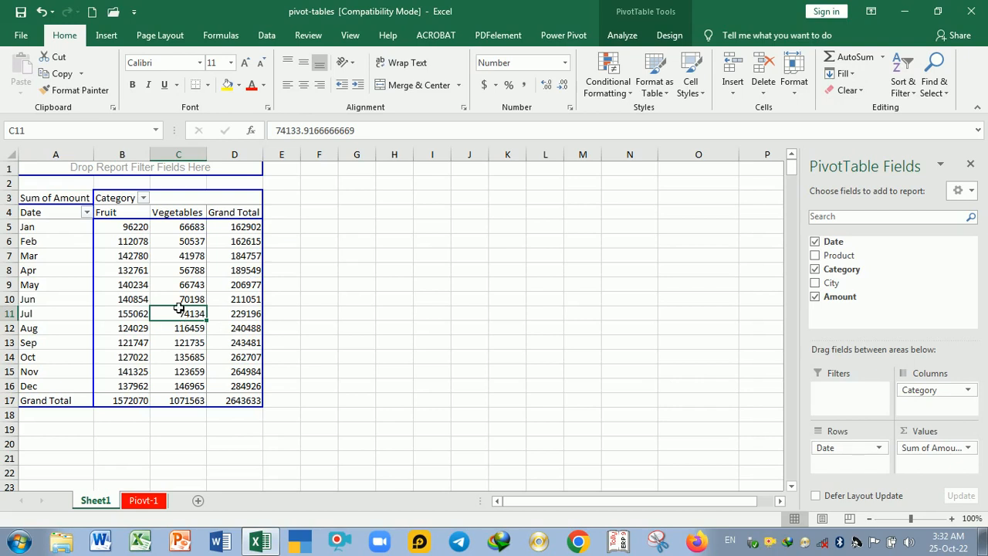
{"action": "mouse_move", "coordinate": [178, 307]}
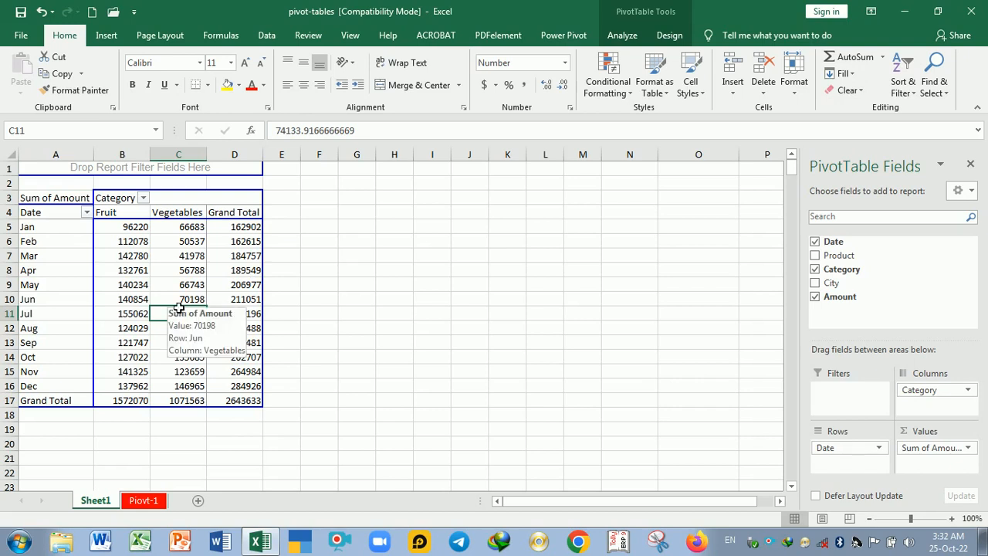
{"action": "left_click", "coordinate": [182, 288]}
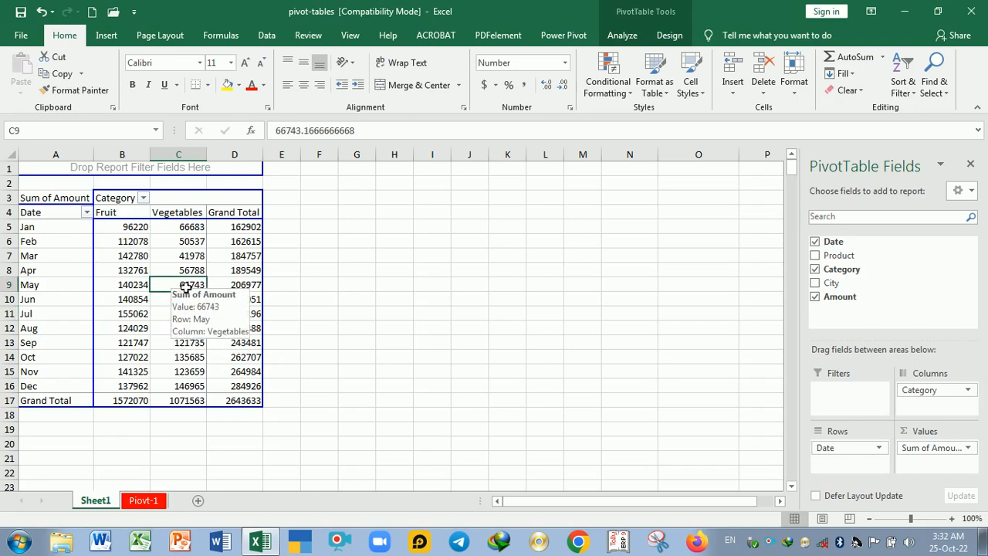
Group the Date rows by both Months and Quarters.
{"action": "left_click", "coordinate": [65, 233]}
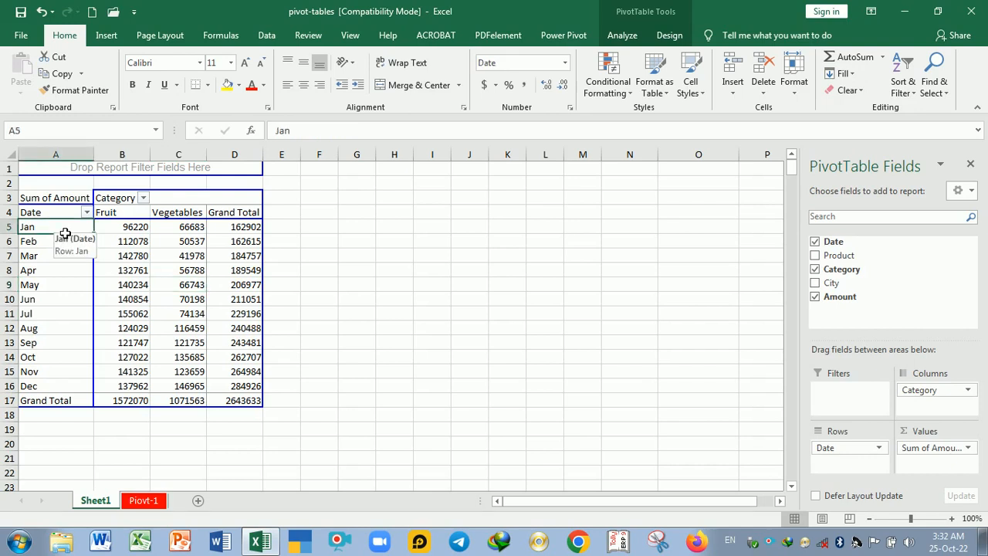
{"action": "right_click", "coordinate": [65, 232]}
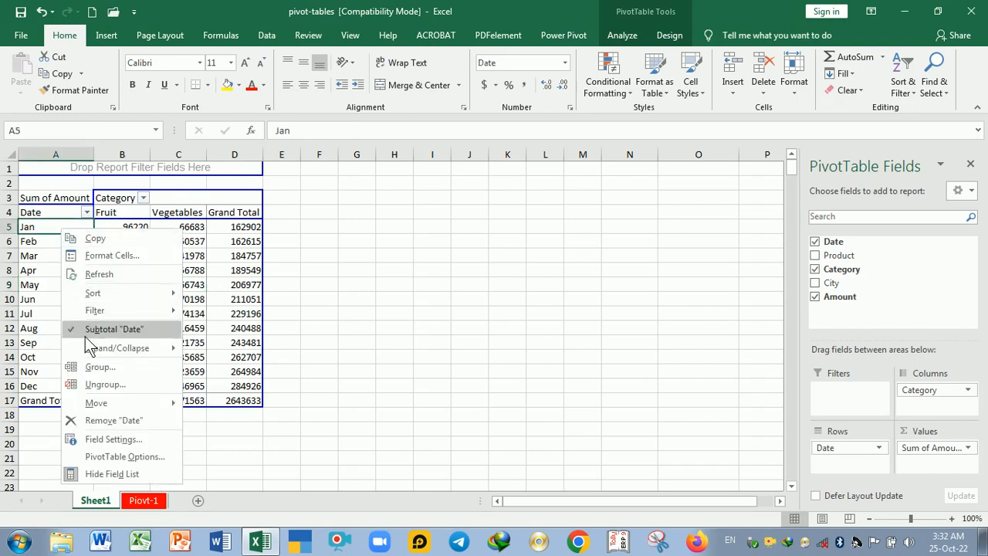
{"action": "left_click", "coordinate": [87, 370]}
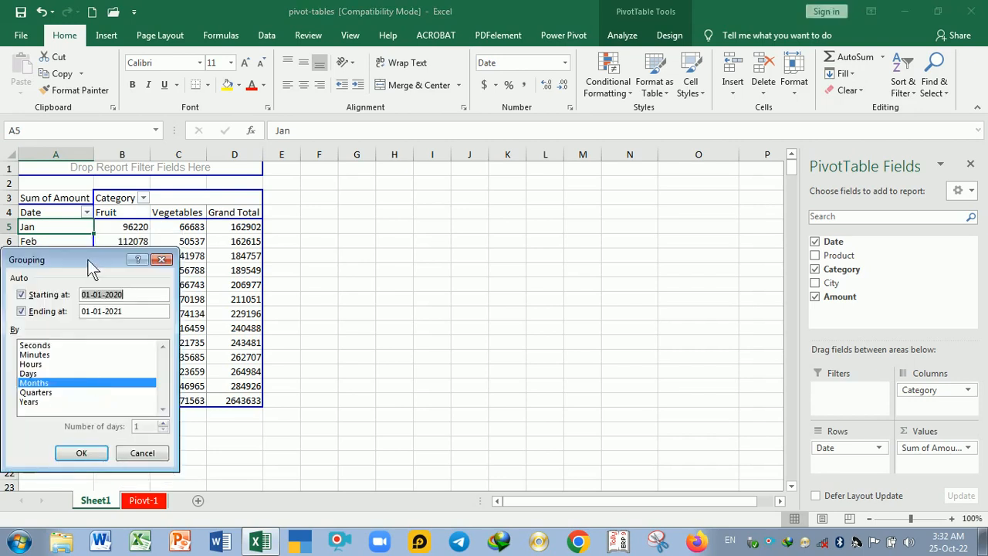
{"action": "left_click_drag", "start_coordinate": [88, 258], "coordinate": [477, 207]}
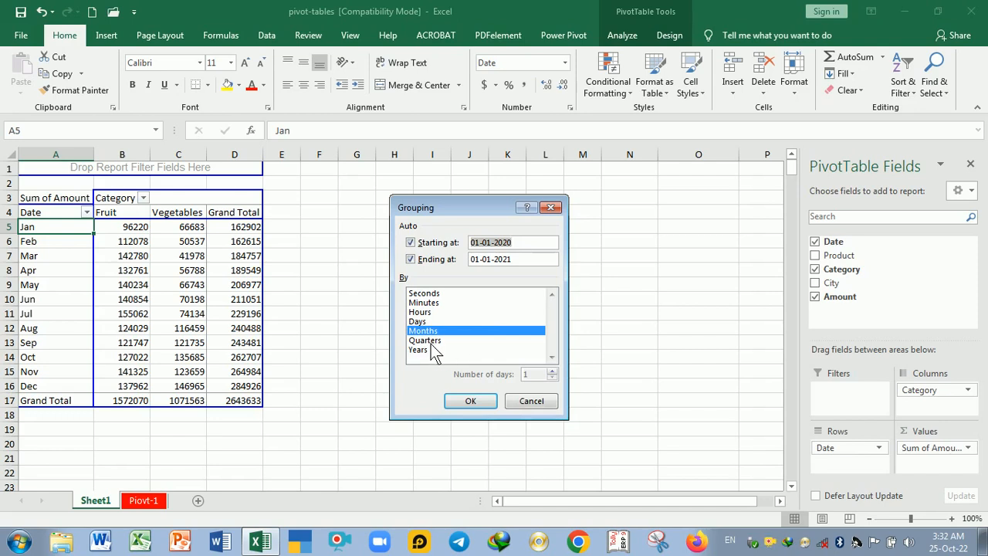
{"action": "left_click", "coordinate": [432, 343]}
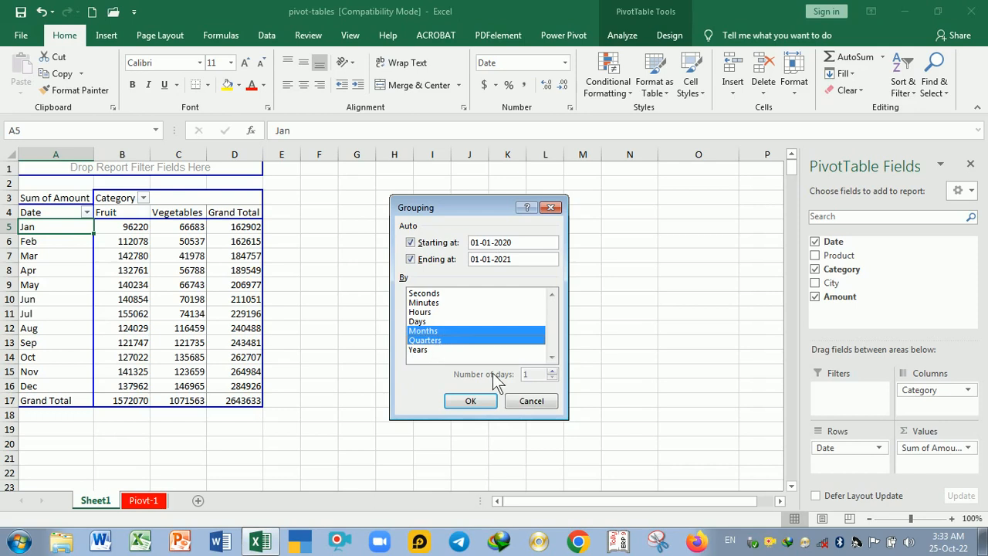
{"action": "left_click", "coordinate": [470, 401]}
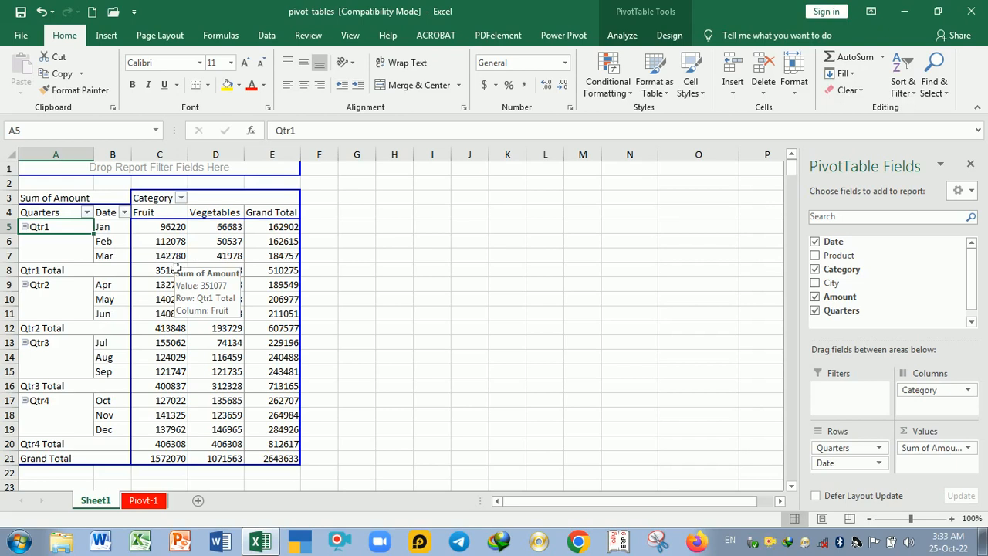
Group the Date rows by Quarters only, removing the Months level.
{"action": "right_click", "coordinate": [66, 230]}
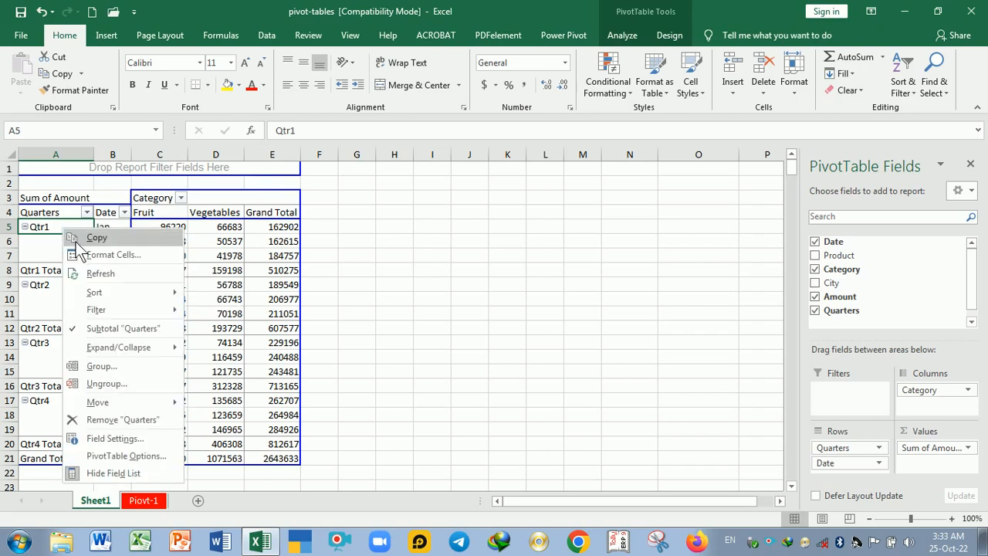
{"action": "left_click", "coordinate": [112, 369]}
{"action": "left_click", "coordinate": [70, 388], "text": "ctrl"}
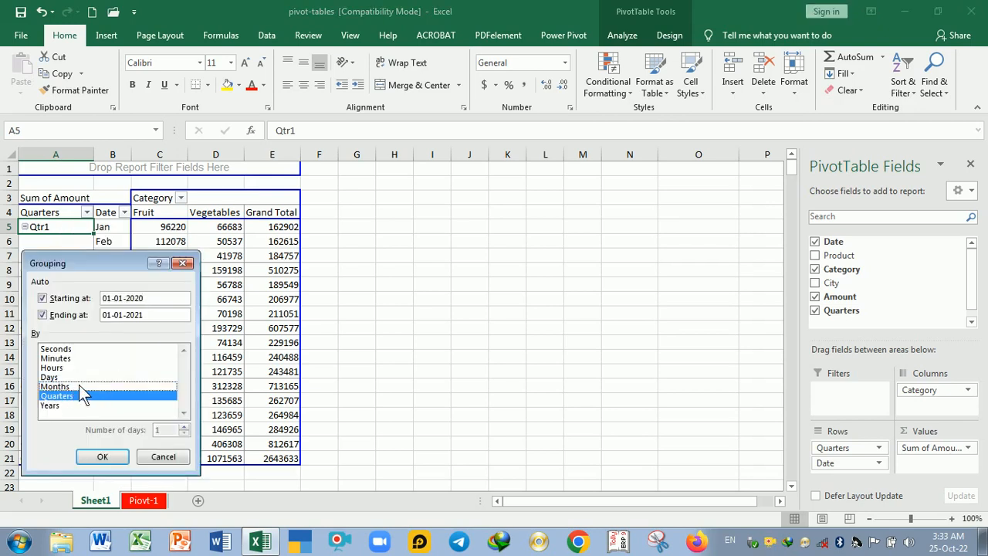
{"action": "left_click", "coordinate": [101, 457]}
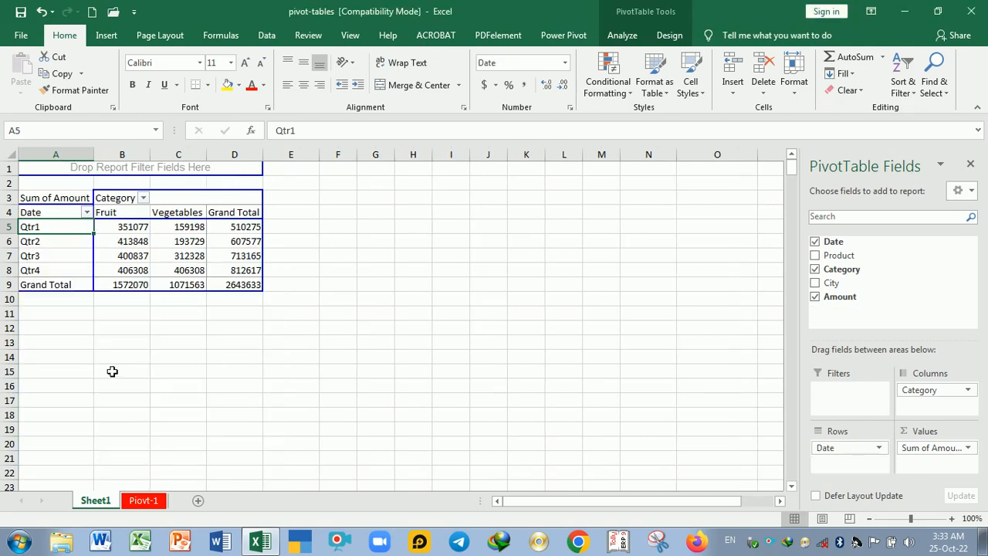
{"action": "left_click", "coordinate": [111, 349]}
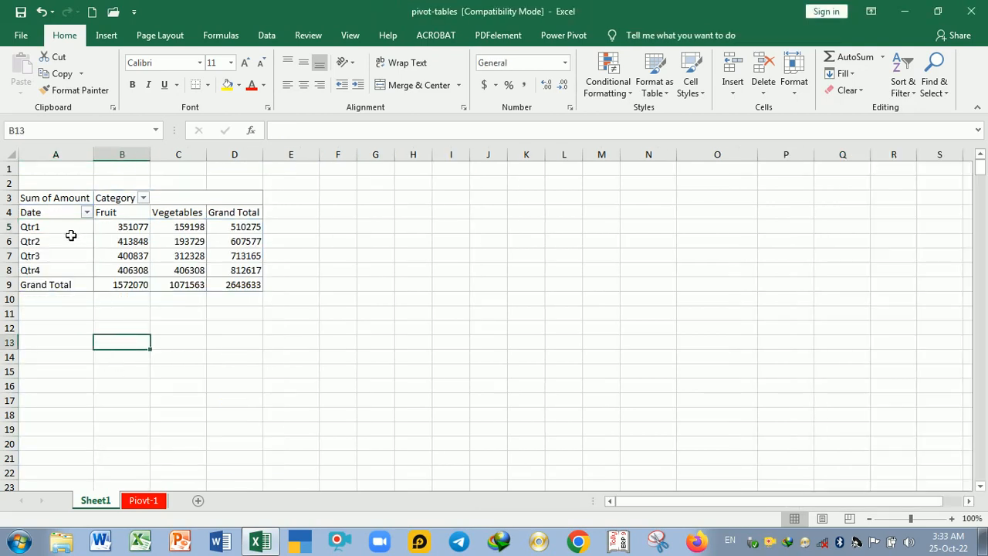
Swap Category into the rows and Date into the columns, and swap them back to compare both layouts.
{"action": "left_click", "coordinate": [147, 257]}
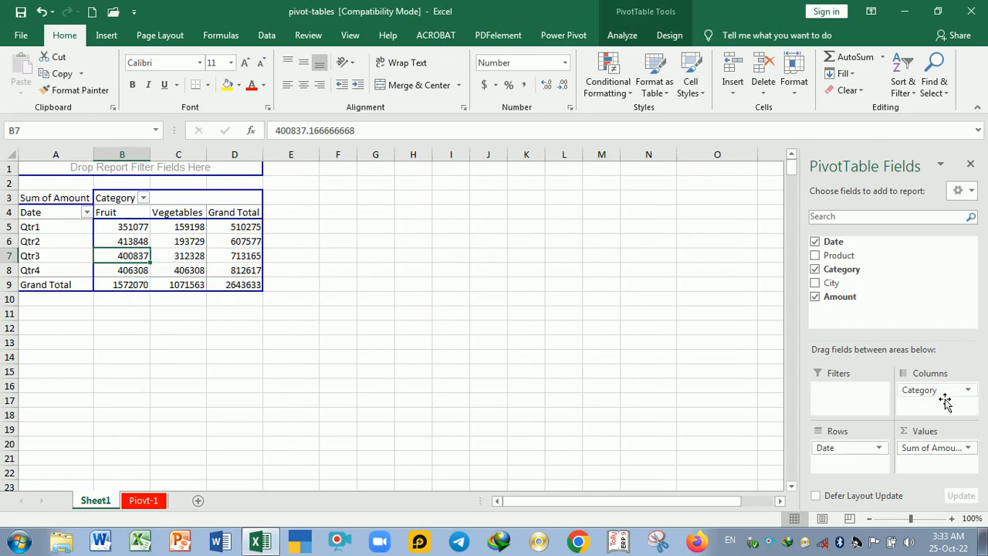
{"action": "mouse_move", "coordinate": [945, 402]}
{"action": "left_mouse_down"}
{"action": "mouse_move", "coordinate": [927, 436]}
{"action": "mouse_move", "coordinate": [873, 470]}
{"action": "mouse_move", "coordinate": [834, 468]}
{"action": "mouse_move", "coordinate": [937, 437]}
{"action": "mouse_move", "coordinate": [939, 406]}
{"action": "left_mouse_up"}
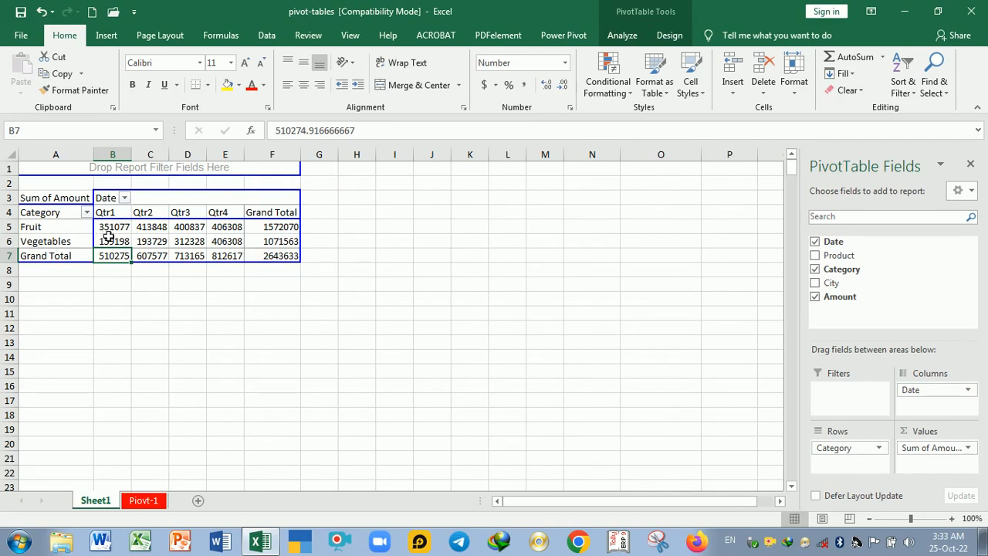
{"action": "left_click_drag", "start_coordinate": [926, 390], "coordinate": [952, 404]}
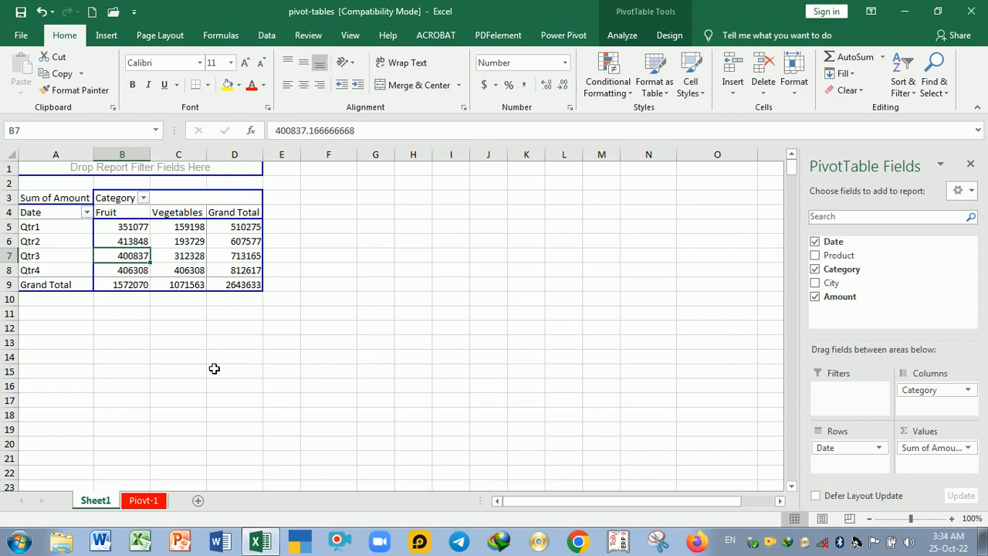
Regroup the Date rows by Years only instead of Quarters.
{"action": "left_click", "coordinate": [58, 232]}
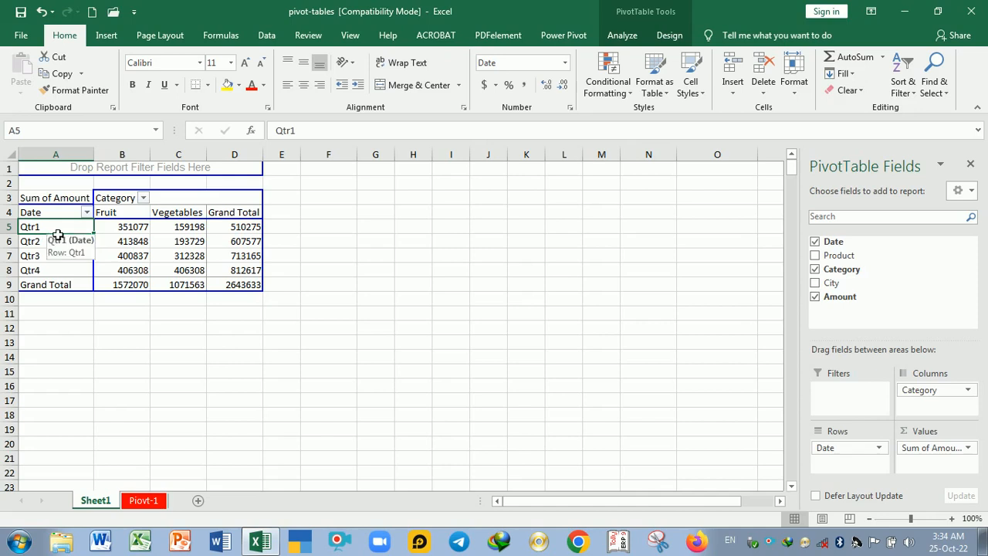
{"action": "right_click", "coordinate": [54, 232]}
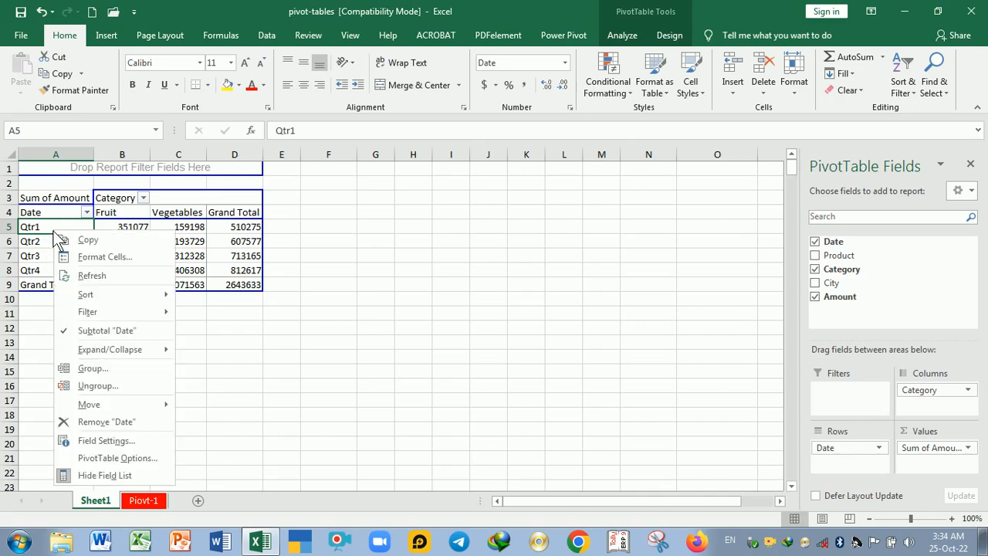
{"action": "left_click", "coordinate": [82, 370]}
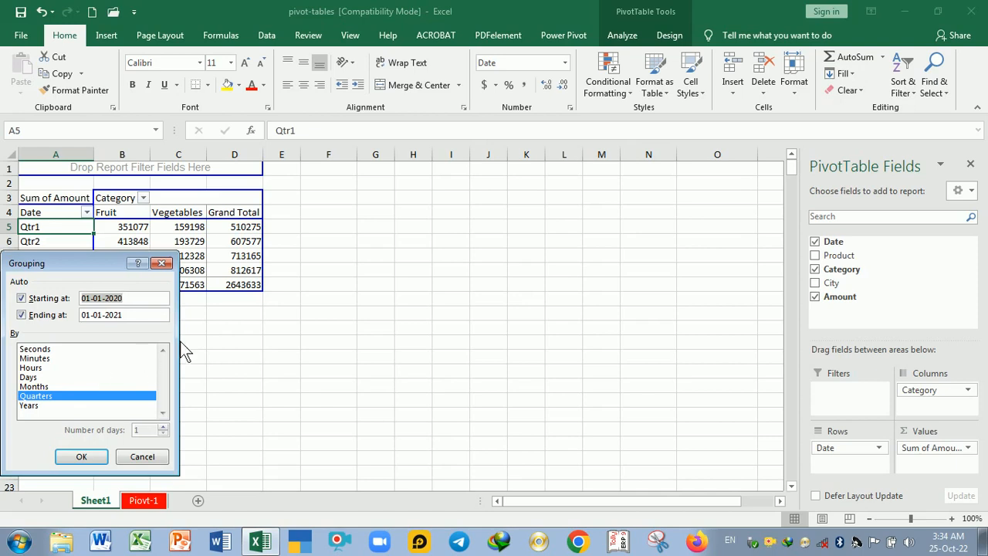
{"action": "left_click", "coordinate": [43, 406]}
{"action": "left_click", "coordinate": [53, 395]}
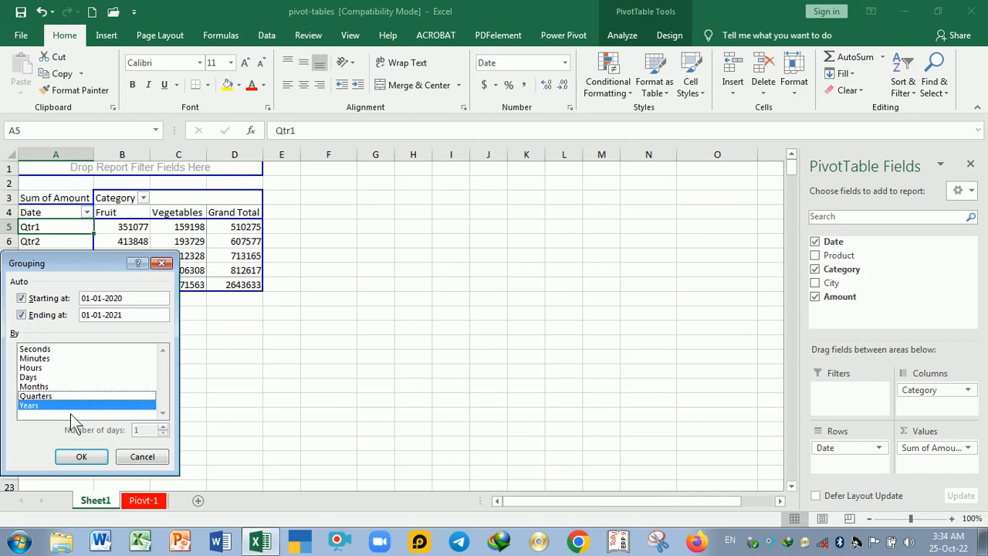
{"action": "left_click_drag", "start_coordinate": [89, 263], "coordinate": [486, 204]}
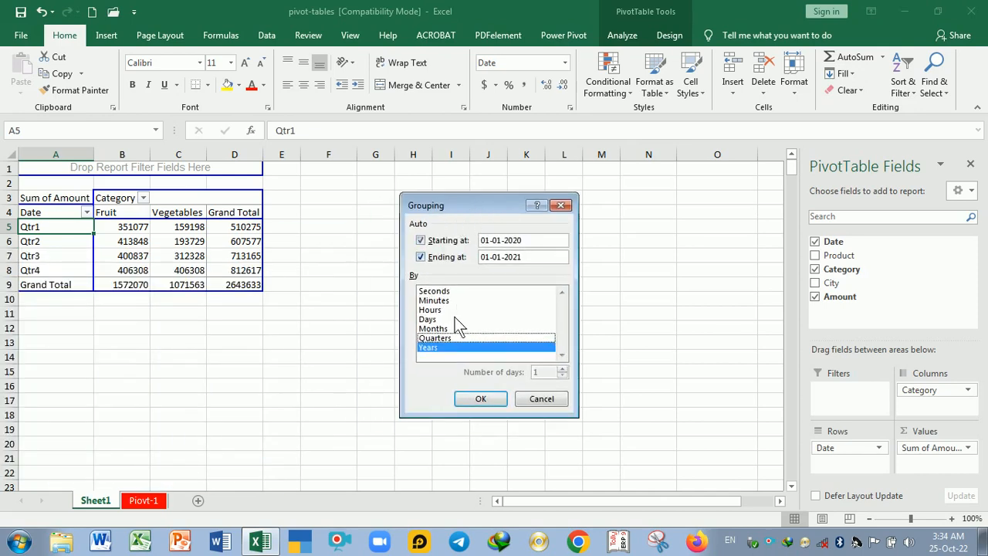
{"action": "left_click", "coordinate": [483, 401]}
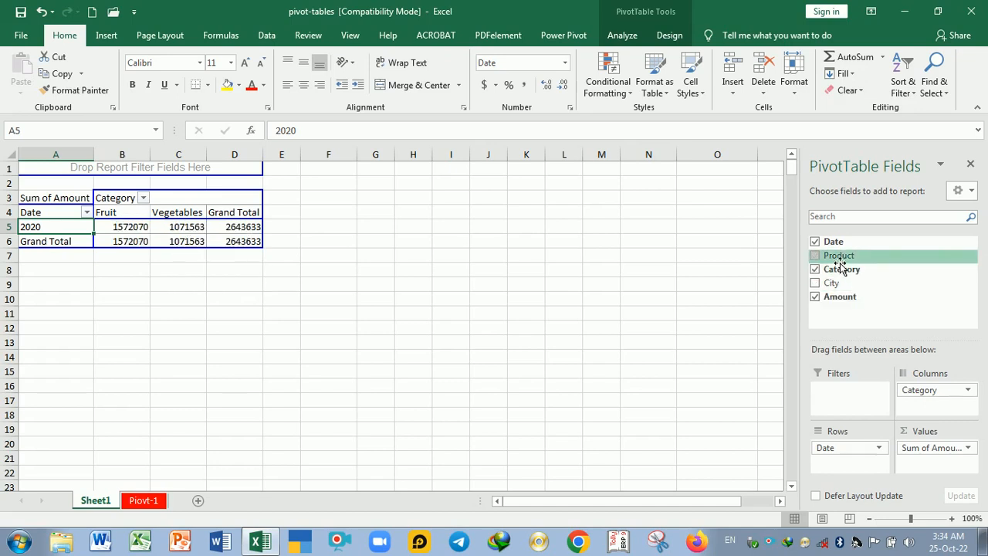
Add Product beneath Date in the rows and regroup the dates by Months only.
{"action": "left_click_drag", "start_coordinate": [840, 256], "coordinate": [835, 464]}
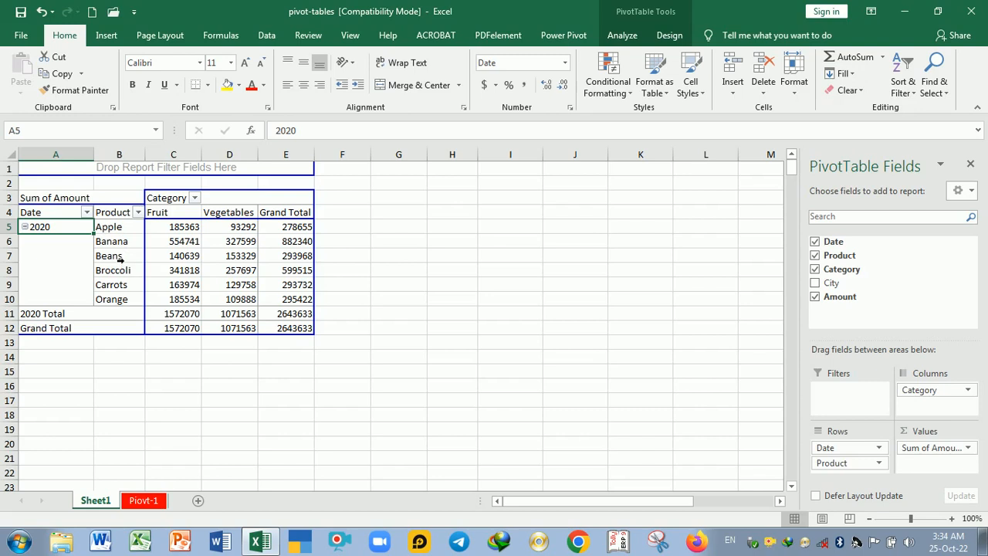
{"action": "right_click", "coordinate": [78, 231]}
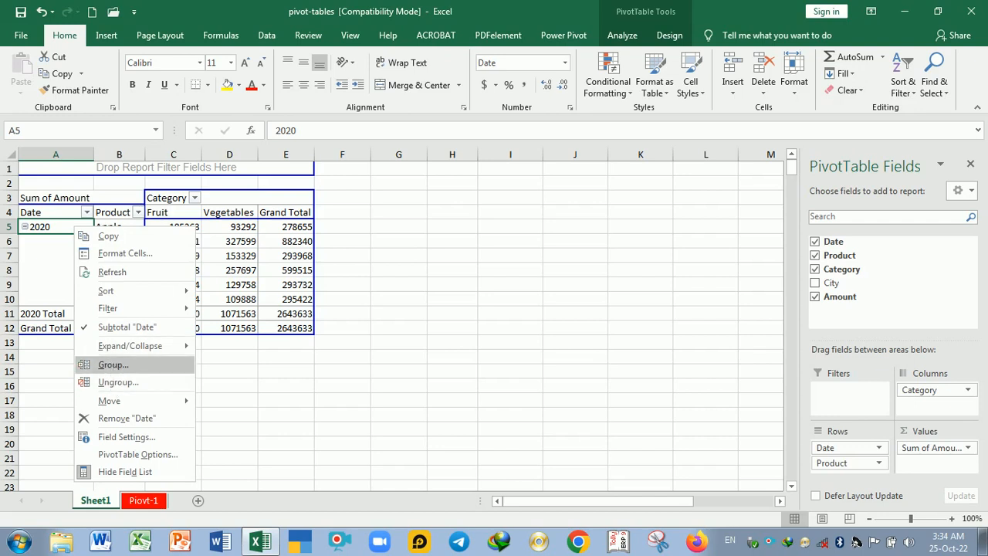
{"action": "left_click", "coordinate": [111, 365]}
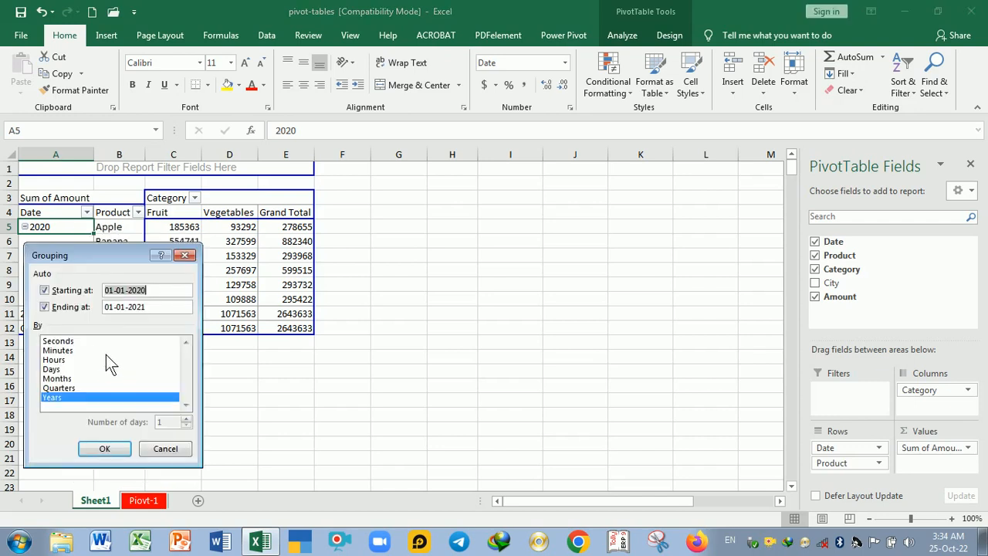
{"action": "left_click", "coordinate": [68, 379]}
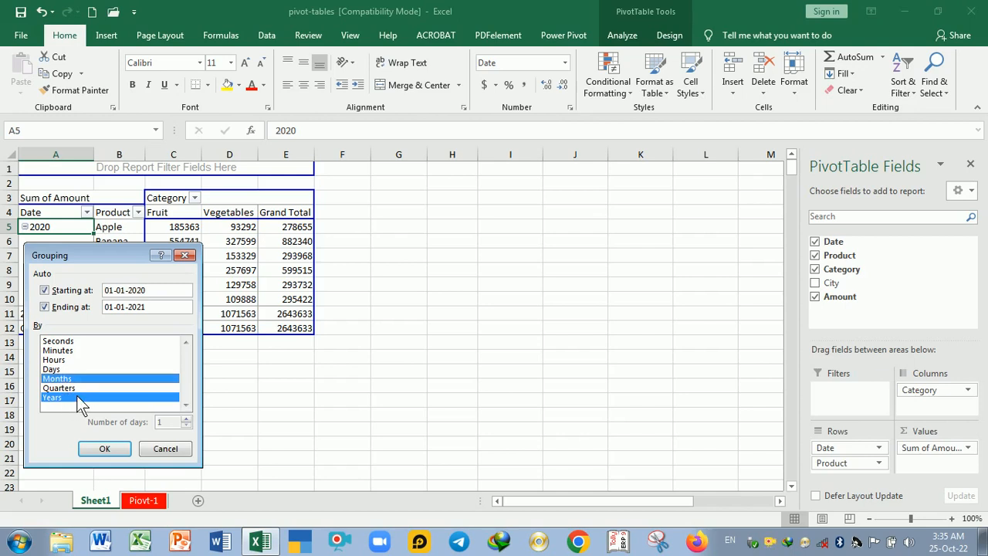
{"action": "left_click", "coordinate": [76, 396]}
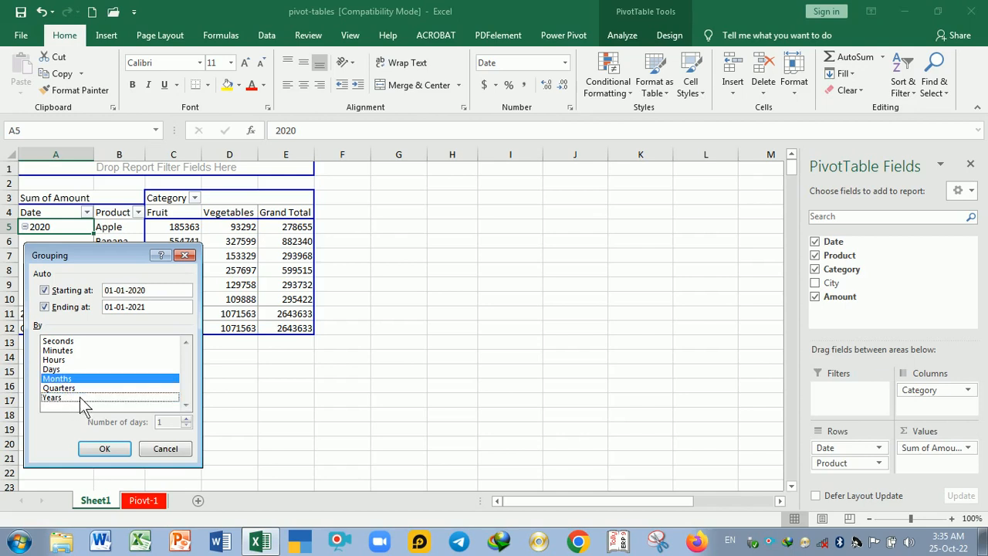
{"action": "left_click", "coordinate": [102, 451]}
{"action": "scroll", "coordinate": [247, 305], "scroll_direction": "down", "scroll_amount": 9}
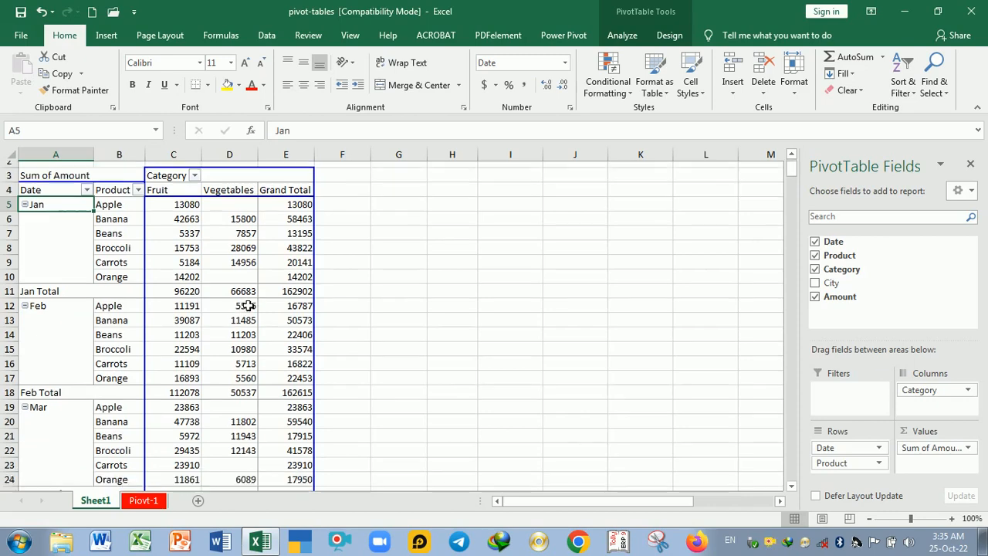
{"action": "scroll", "coordinate": [240, 288], "scroll_direction": "down", "scroll_amount": 7}
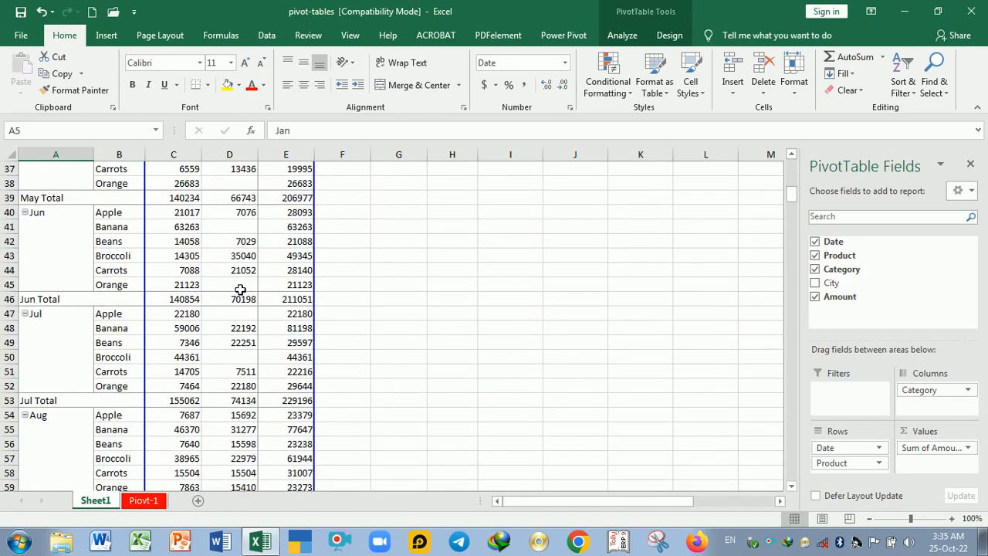
{"action": "scroll", "coordinate": [240, 293], "scroll_direction": "up", "scroll_amount": 6}
{"action": "scroll", "coordinate": [240, 298], "scroll_direction": "up", "scroll_amount": 10}
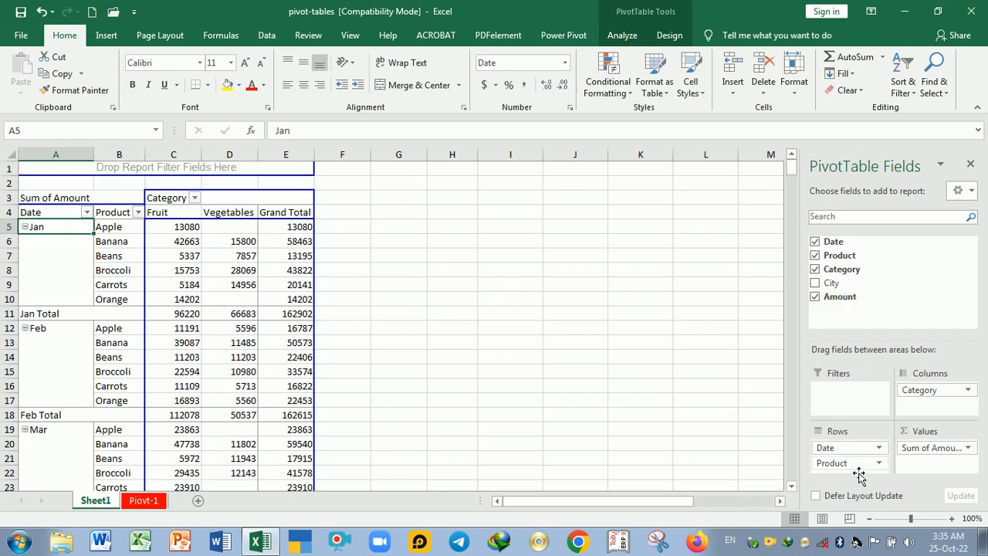
Remove Category from the PivotTable and move Product from the rows to the columns.
{"action": "left_click_drag", "start_coordinate": [929, 394], "coordinate": [735, 313]}
{"action": "left_click_drag", "start_coordinate": [850, 467], "coordinate": [948, 398]}
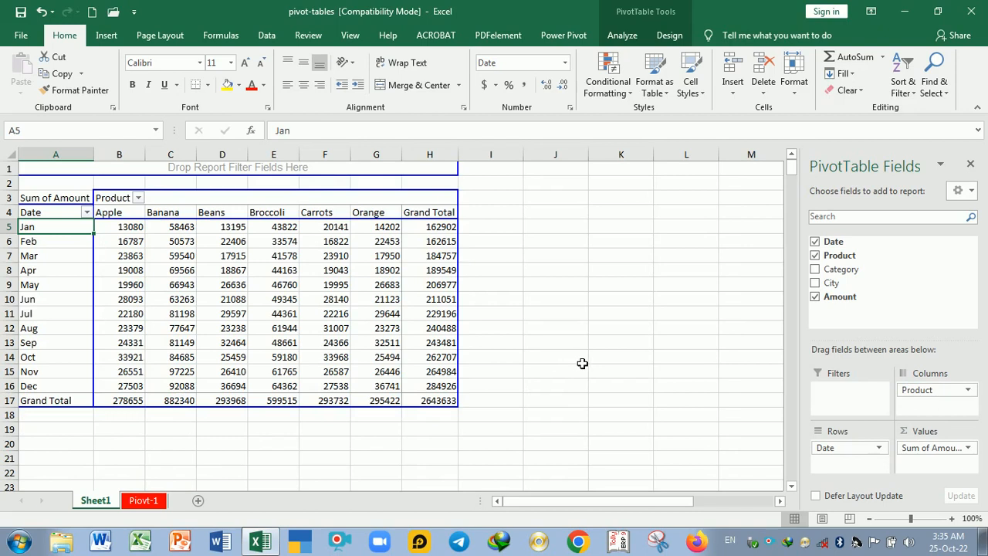
{"action": "left_click", "coordinate": [296, 316]}
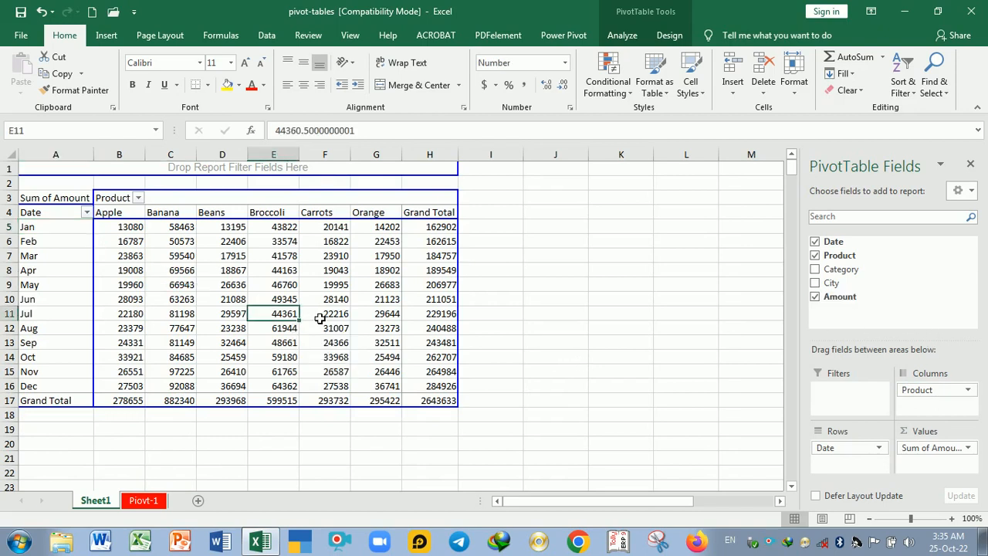
{"action": "left_click", "coordinate": [321, 318]}
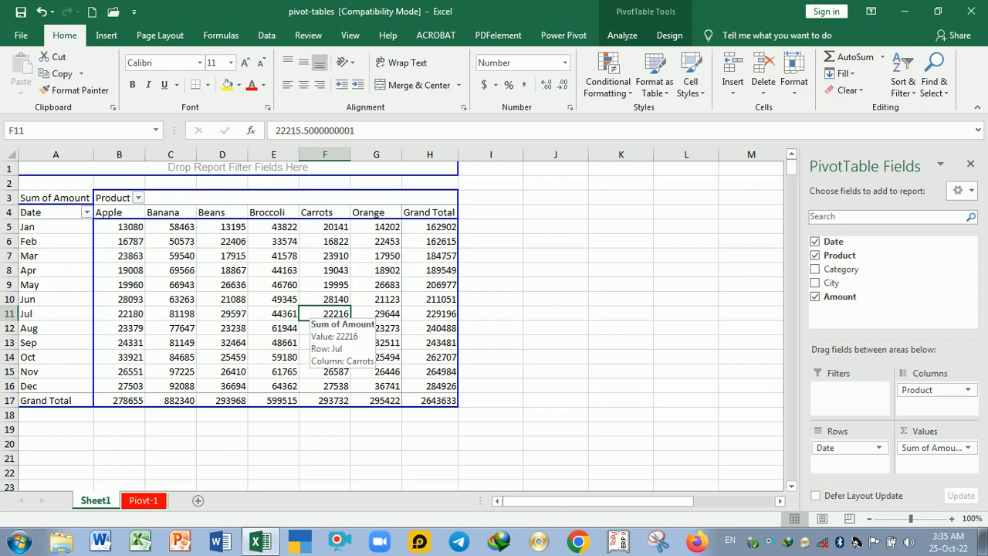
{"action": "left_click", "coordinate": [203, 175]}
{"action": "left_click", "coordinate": [191, 272]}
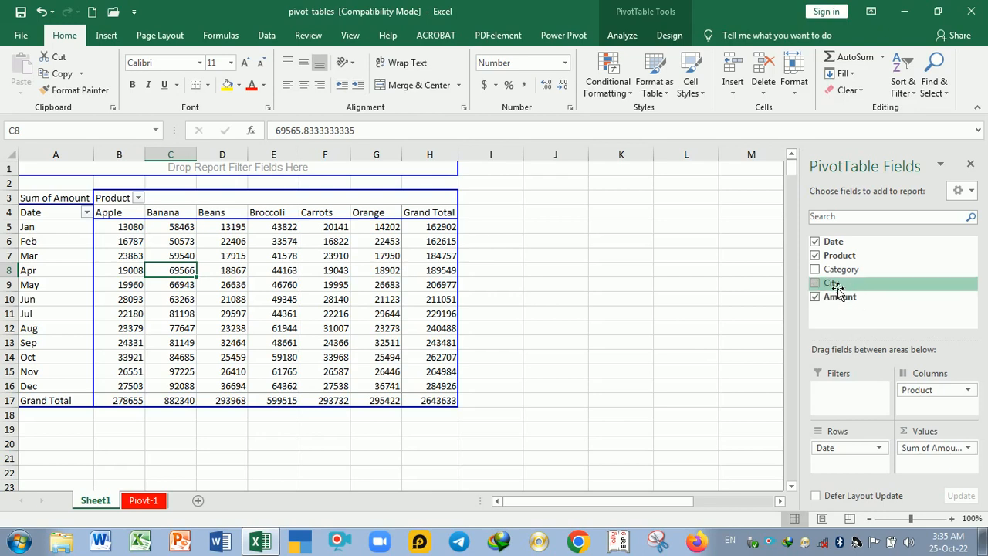
Add City as a report filter and look through its list of cities.
{"action": "left_click_drag", "start_coordinate": [838, 288], "coordinate": [847, 398]}
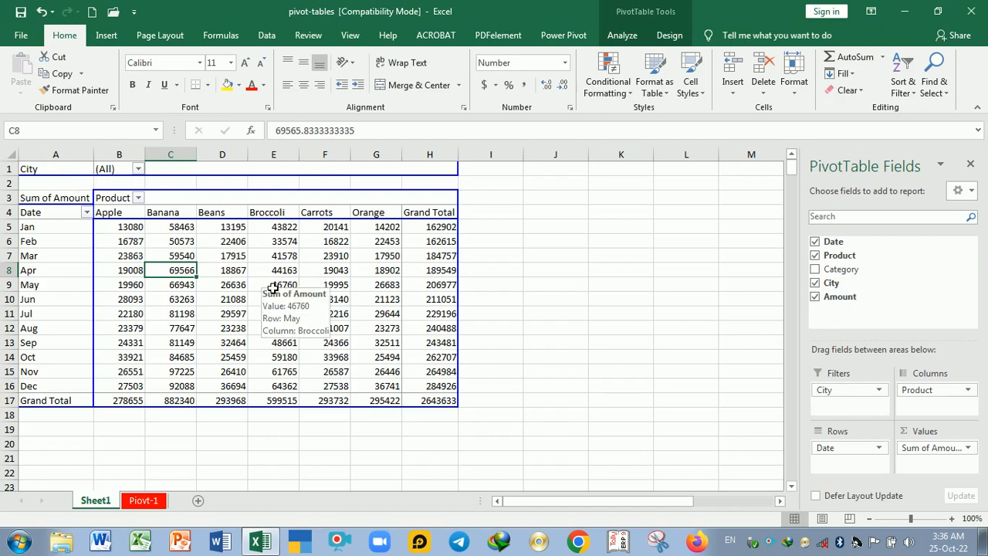
{"action": "left_click", "coordinate": [138, 170]}
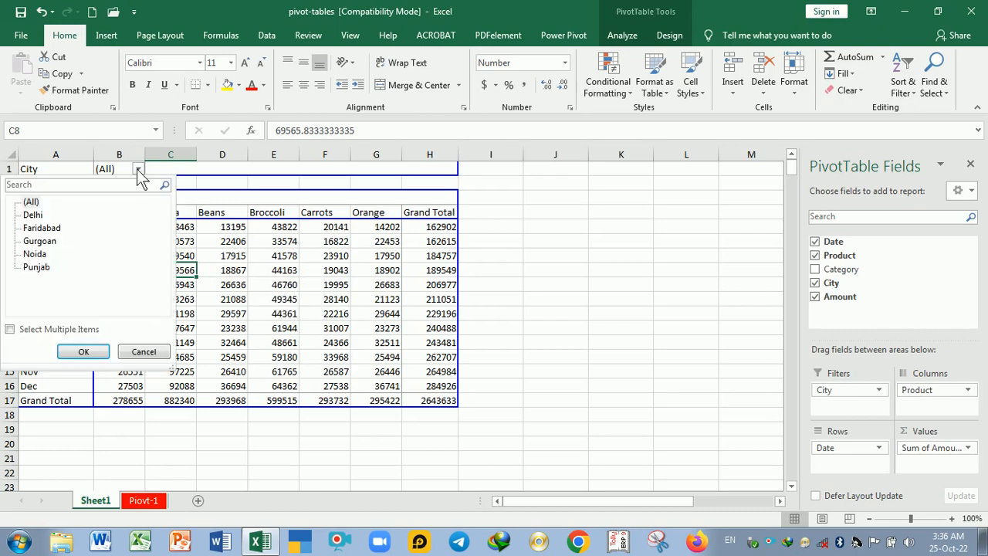
{"action": "left_click", "coordinate": [136, 169]}
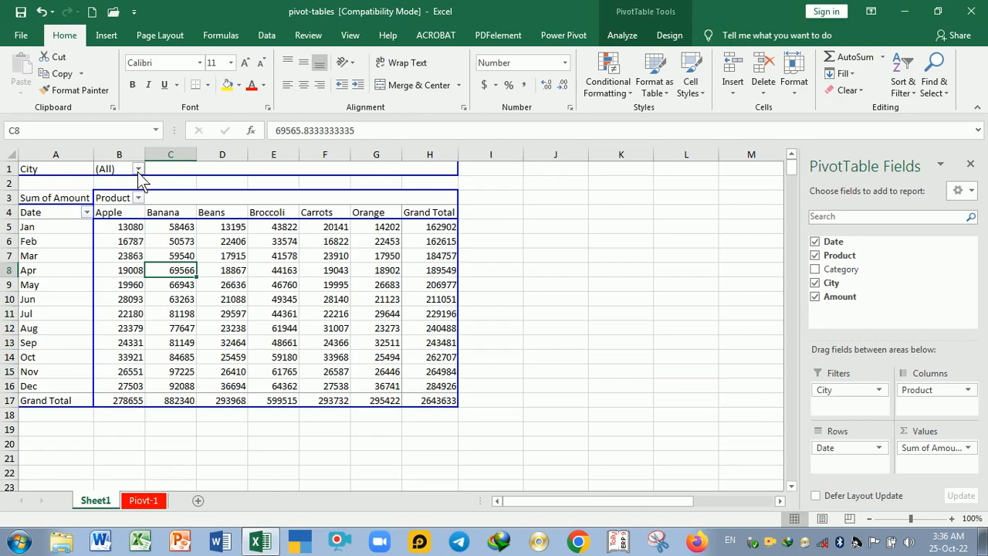
Allow multiple items in the City filter and show only Delhi, Gurgoan and Noida.
{"action": "left_click", "coordinate": [137, 169]}
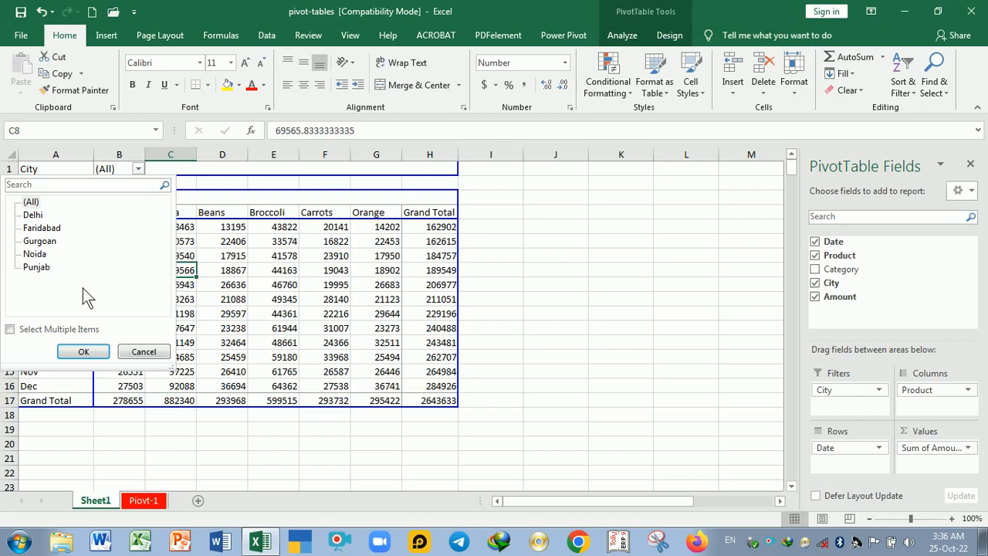
{"action": "left_click", "coordinate": [11, 330]}
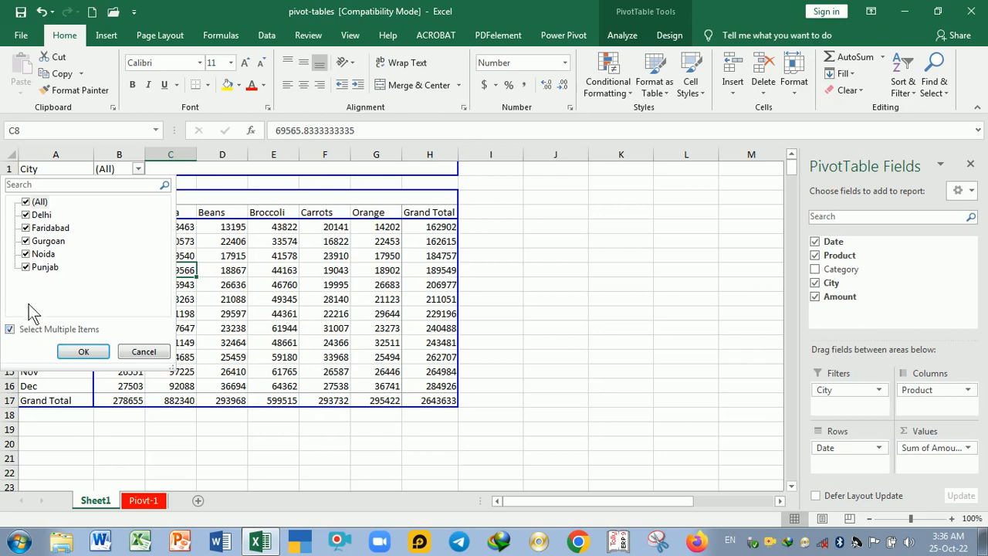
{"action": "left_click", "coordinate": [27, 202]}
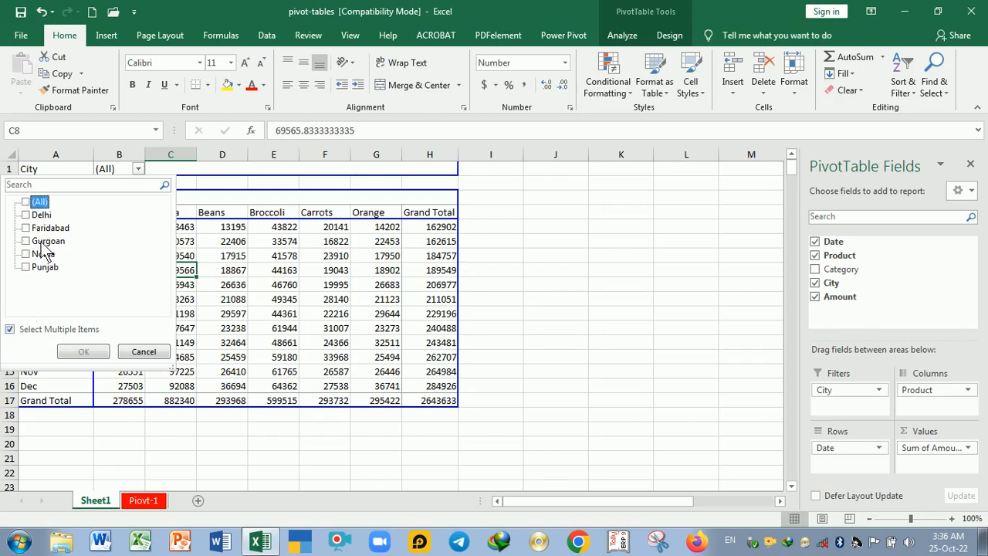
{"action": "left_click", "coordinate": [27, 217]}
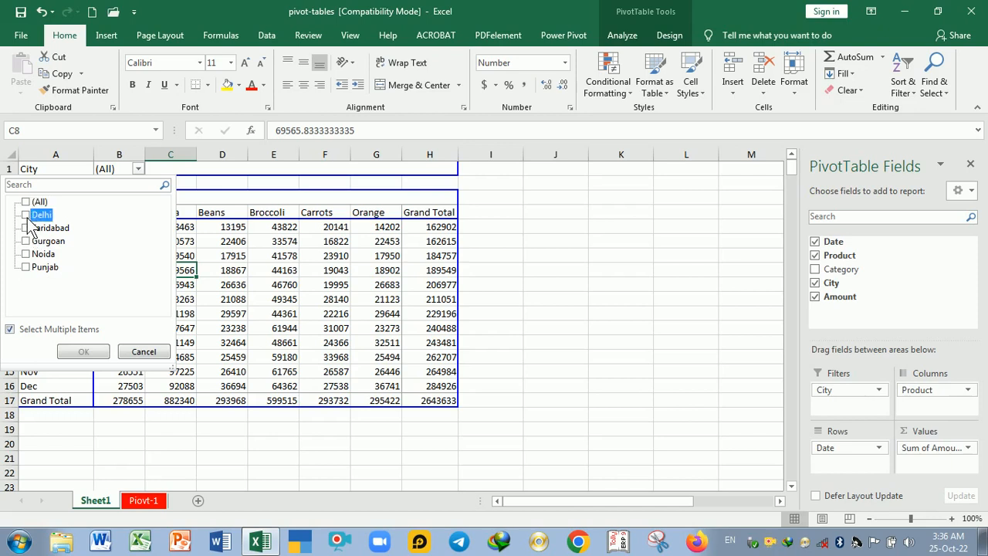
{"action": "left_click", "coordinate": [27, 242]}
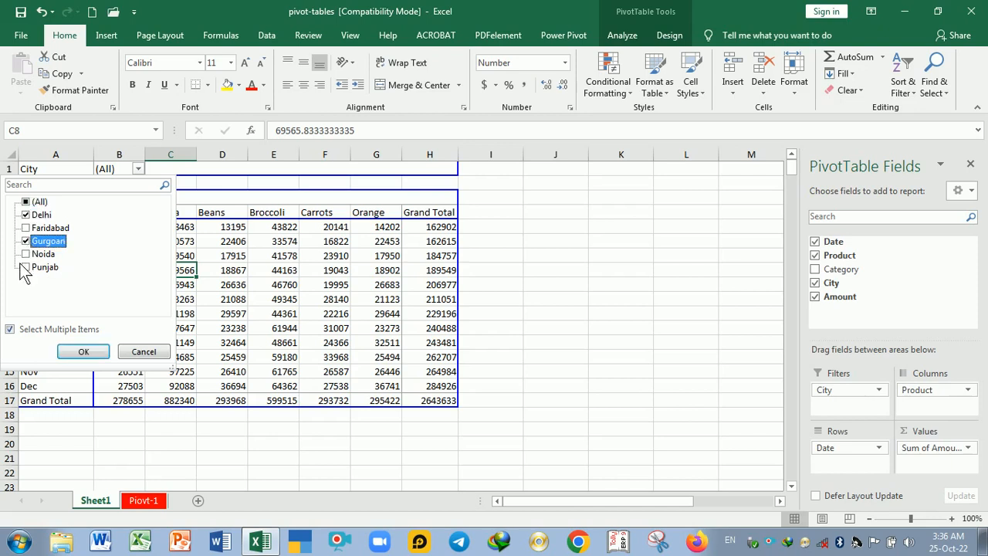
{"action": "left_click", "coordinate": [26, 254]}
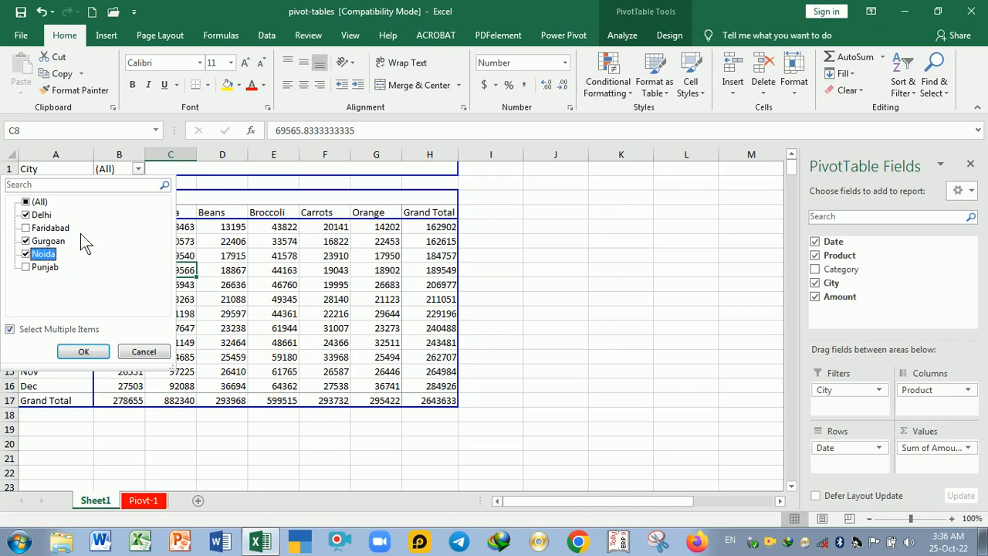
{"action": "left_click", "coordinate": [85, 350]}
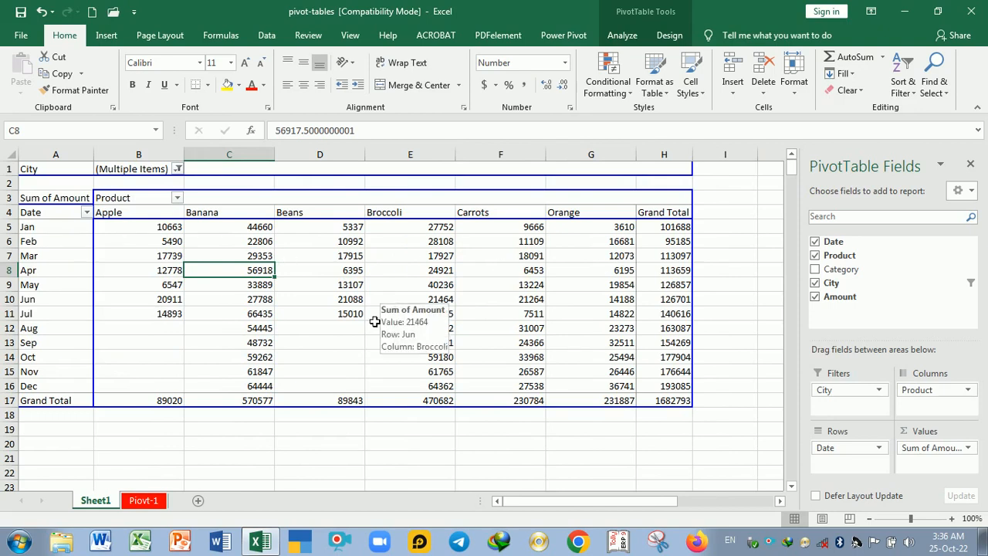
Reset the City report filter so that all cities are included.
{"action": "left_click", "coordinate": [177, 168]}
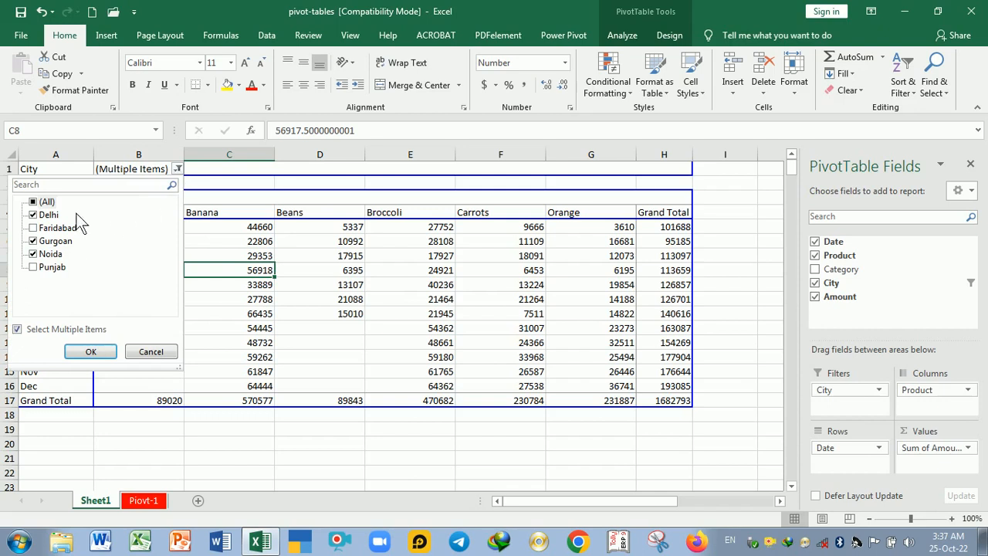
{"action": "left_click", "coordinate": [32, 203]}
{"action": "left_click", "coordinate": [86, 353]}
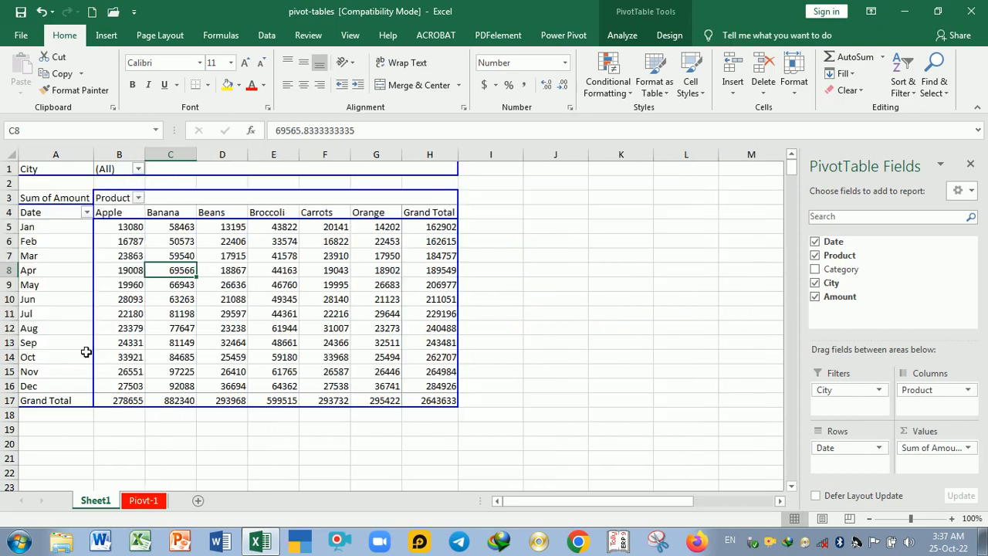
Filter the PivotTable by City to include only Delhi.
{"action": "left_click", "coordinate": [139, 169]}
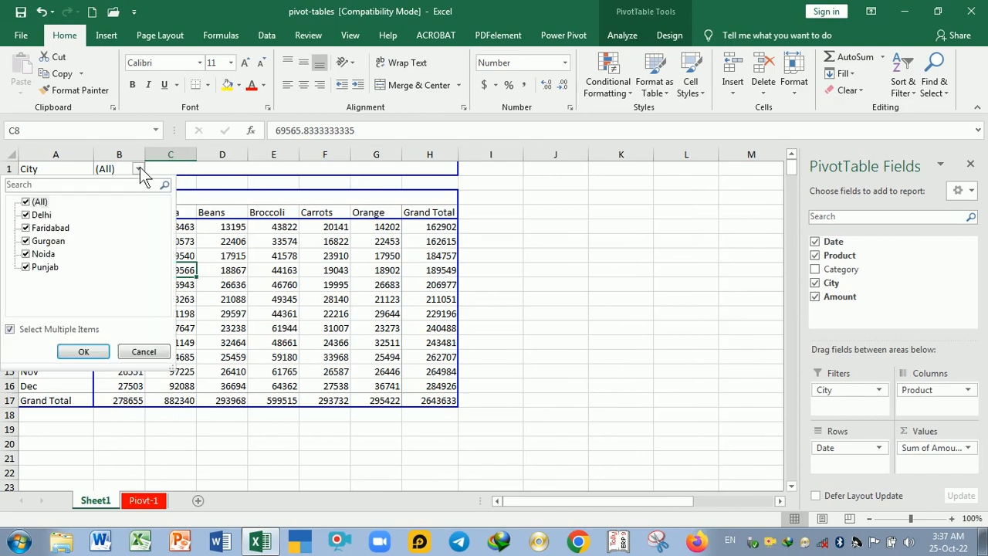
{"action": "left_click", "coordinate": [34, 206]}
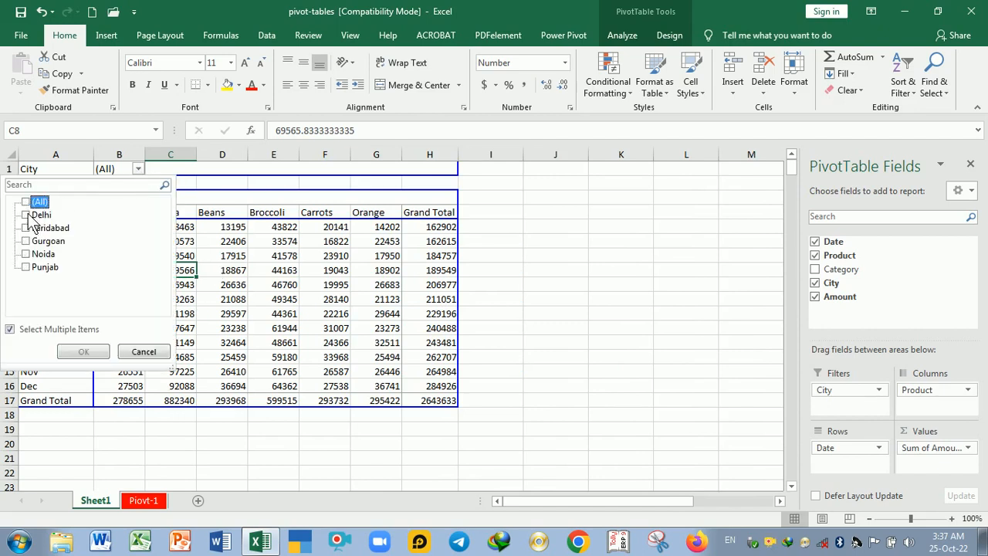
{"action": "left_click", "coordinate": [27, 215]}
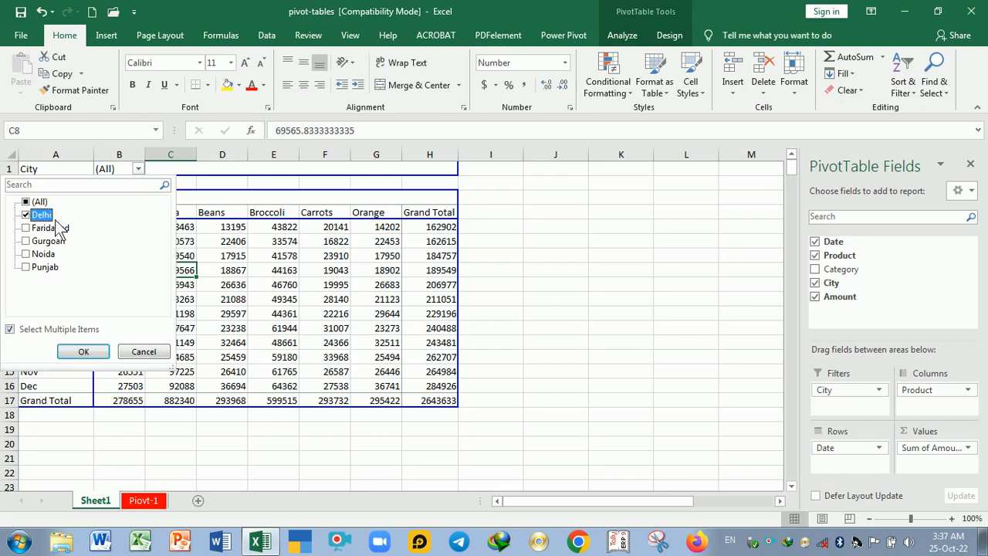
{"action": "left_click", "coordinate": [81, 352]}
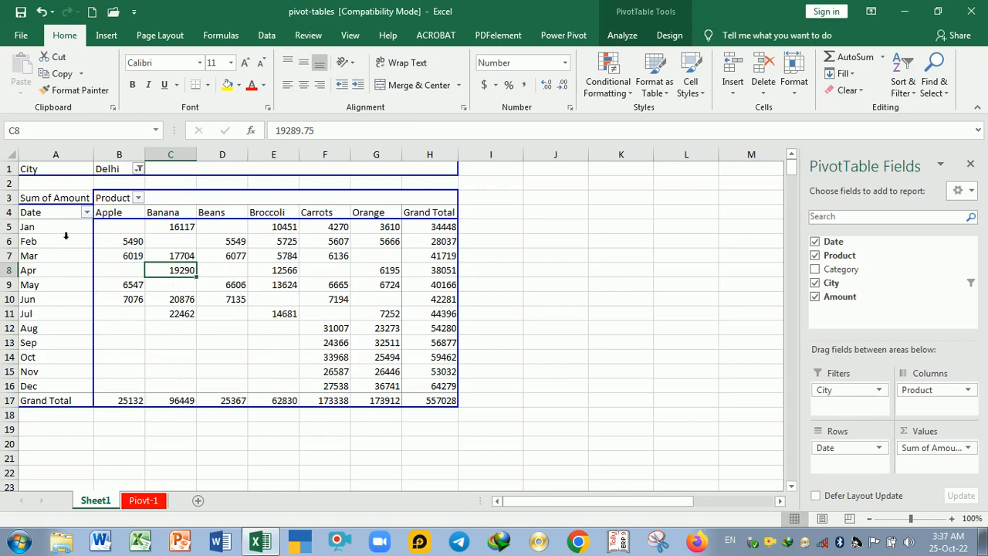
Examine Delhi's monthly amounts by product, checking the June cells for Orange and Broccoli and the September cell for Broccoli.
{"action": "left_click", "coordinate": [509, 298]}
{"action": "left_click", "coordinate": [400, 302]}
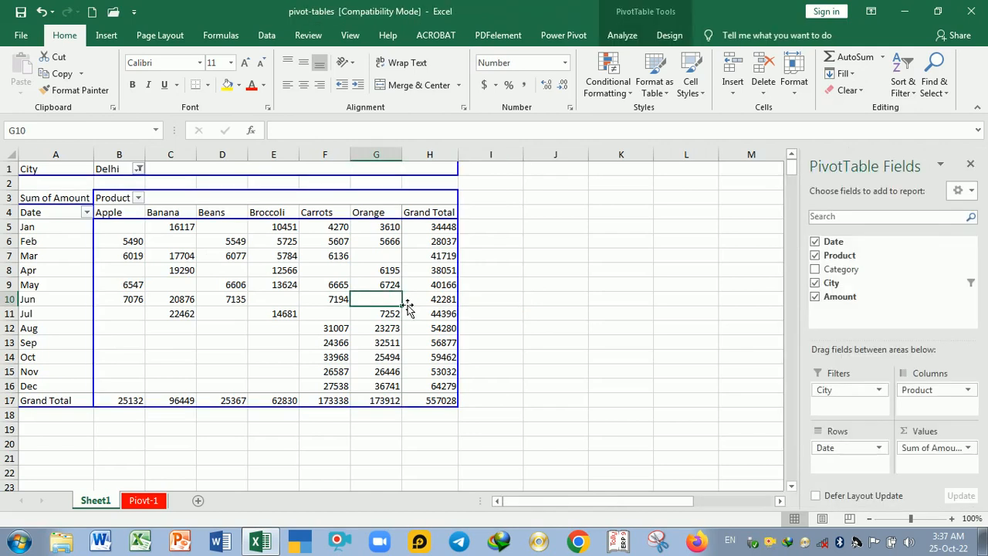
{"action": "mouse_move", "coordinate": [401, 302]}
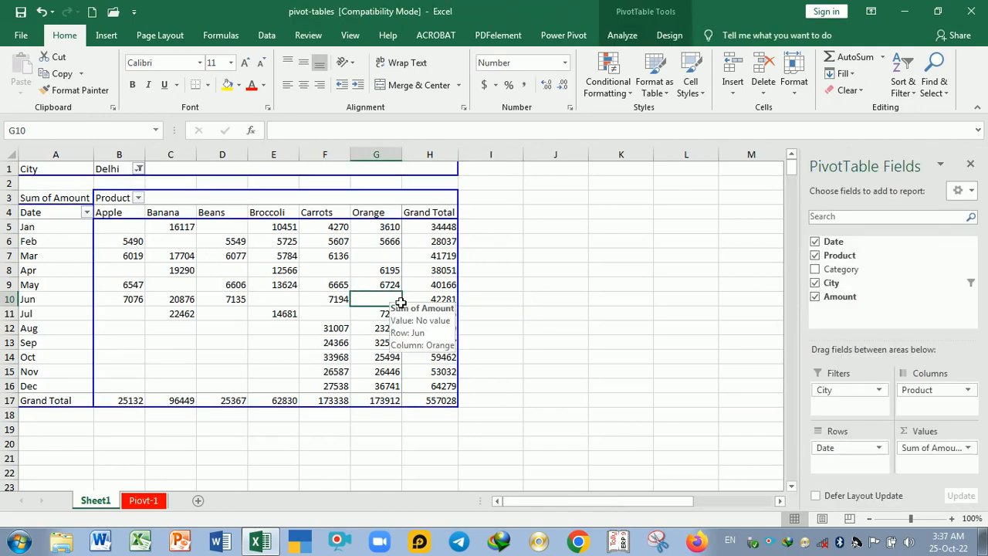
{"action": "left_click", "coordinate": [286, 305]}
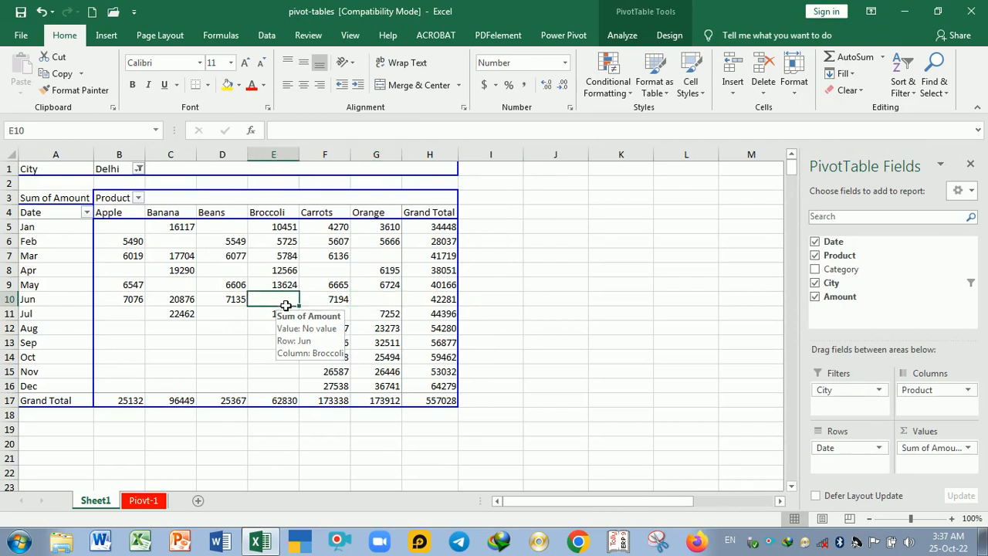
{"action": "left_click", "coordinate": [275, 349]}
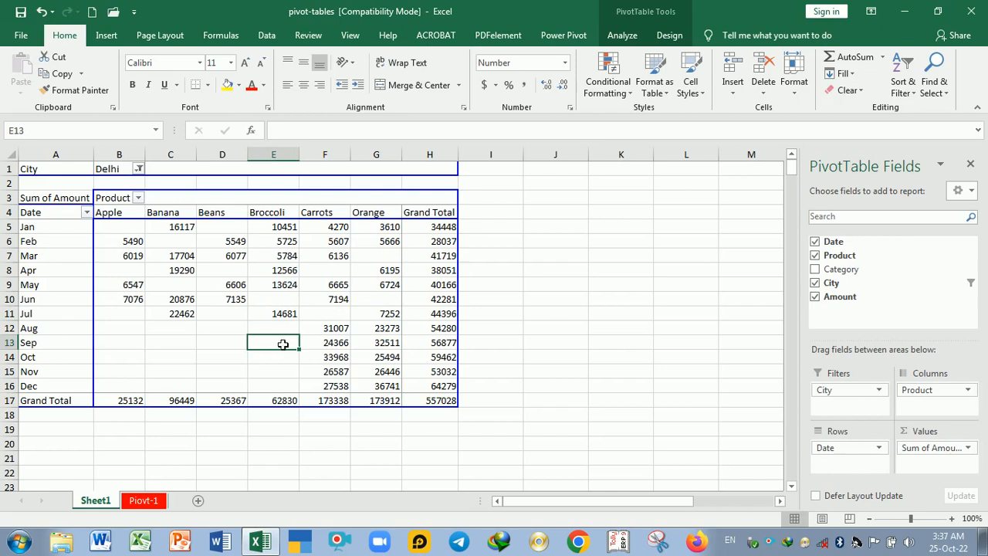
{"action": "mouse_move", "coordinate": [318, 251]}
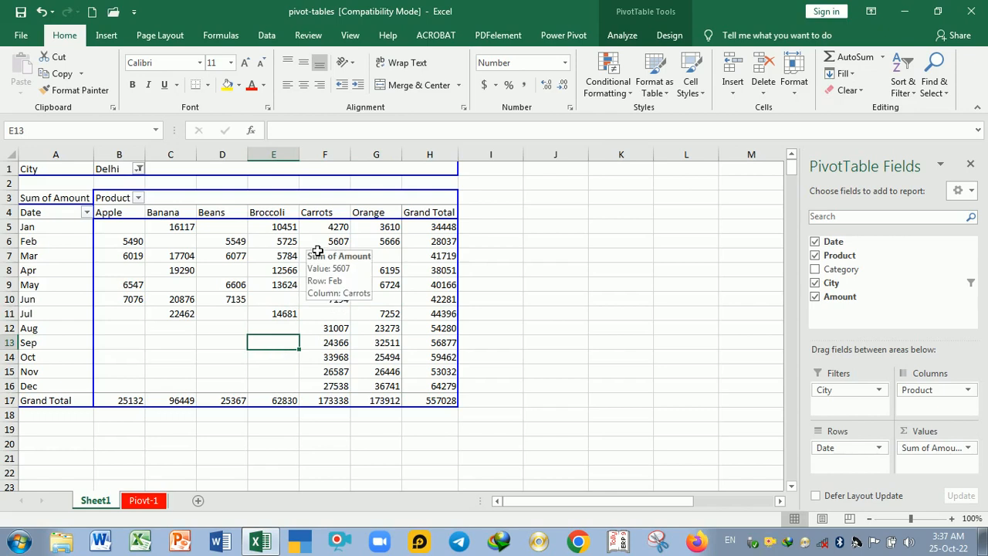